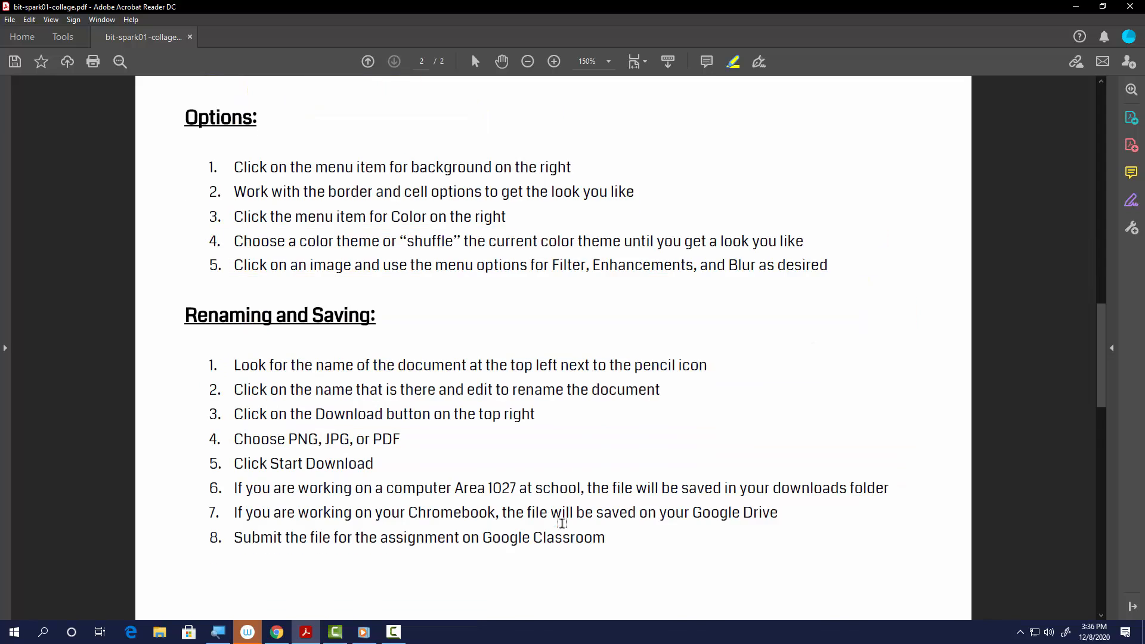
Highlight the five instructions under Options and the Renaming and Saving heading in the PDF.
{"action": "scroll", "coordinate": [562, 524], "scroll_direction": "up", "scroll_amount": 10}
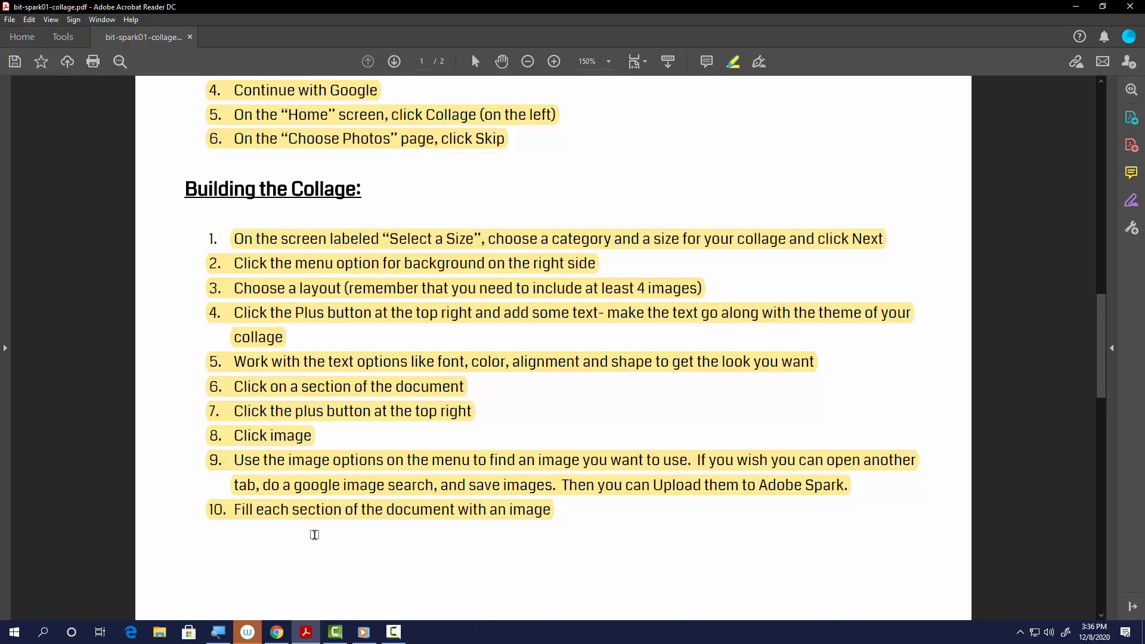
{"action": "scroll", "coordinate": [394, 491], "scroll_direction": "down", "scroll_amount": 5}
{"action": "scroll", "coordinate": [394, 491], "scroll_direction": "up", "scroll_amount": 1}
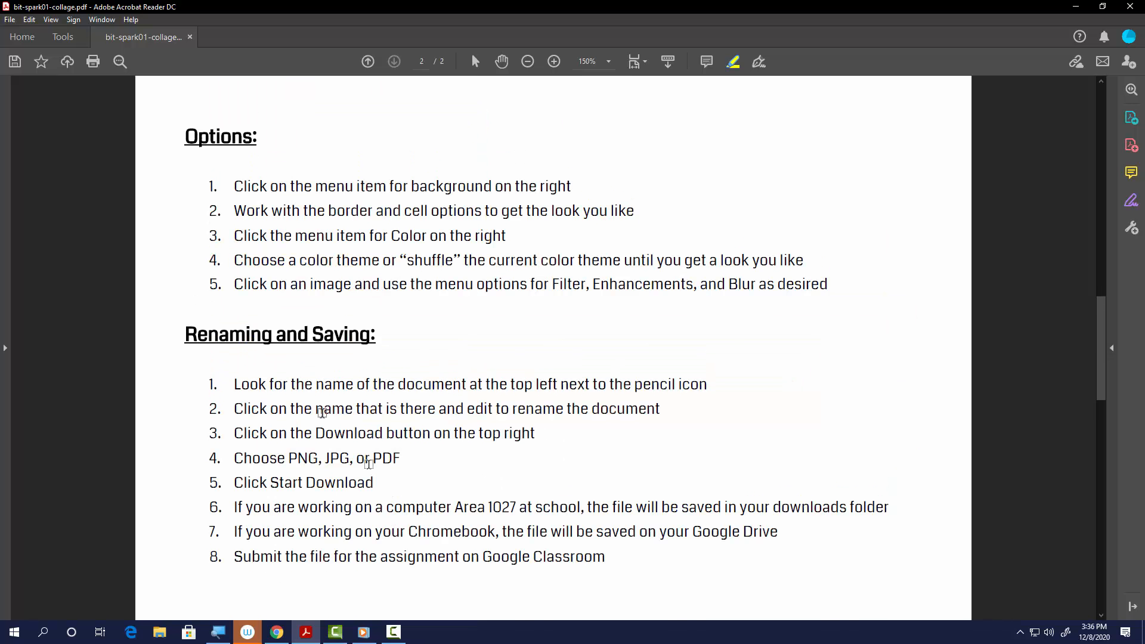
{"action": "left_click_drag", "start_coordinate": [234, 186], "coordinate": [828, 286]}
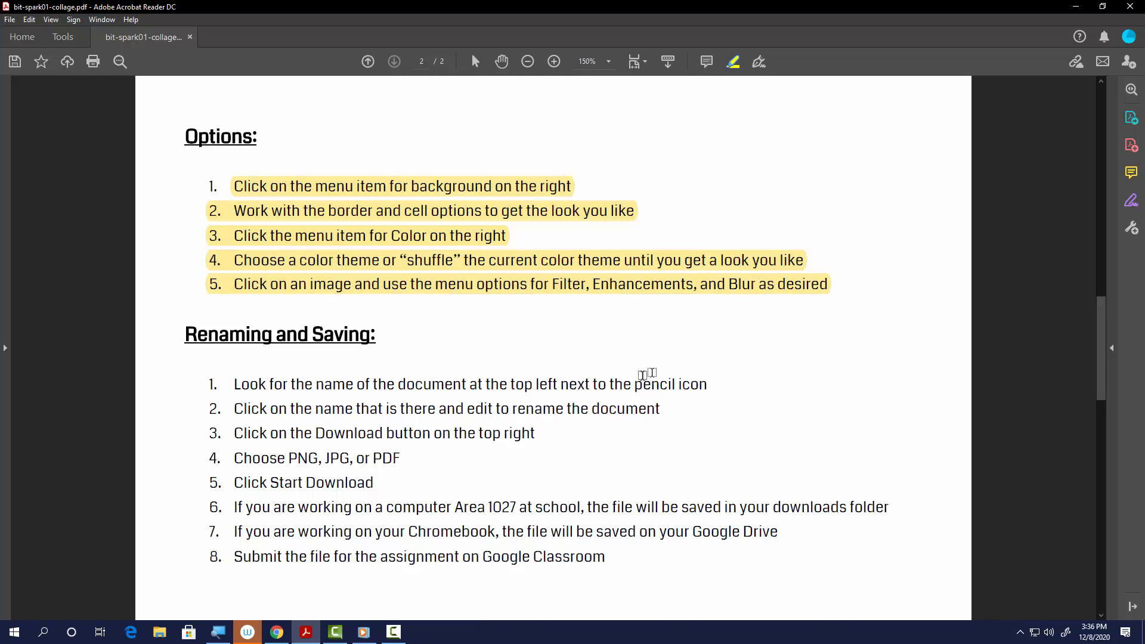
{"action": "scroll", "coordinate": [365, 435], "scroll_direction": "down", "scroll_amount": 1}
{"action": "scroll", "coordinate": [362, 435], "scroll_direction": "down", "scroll_amount": 1}
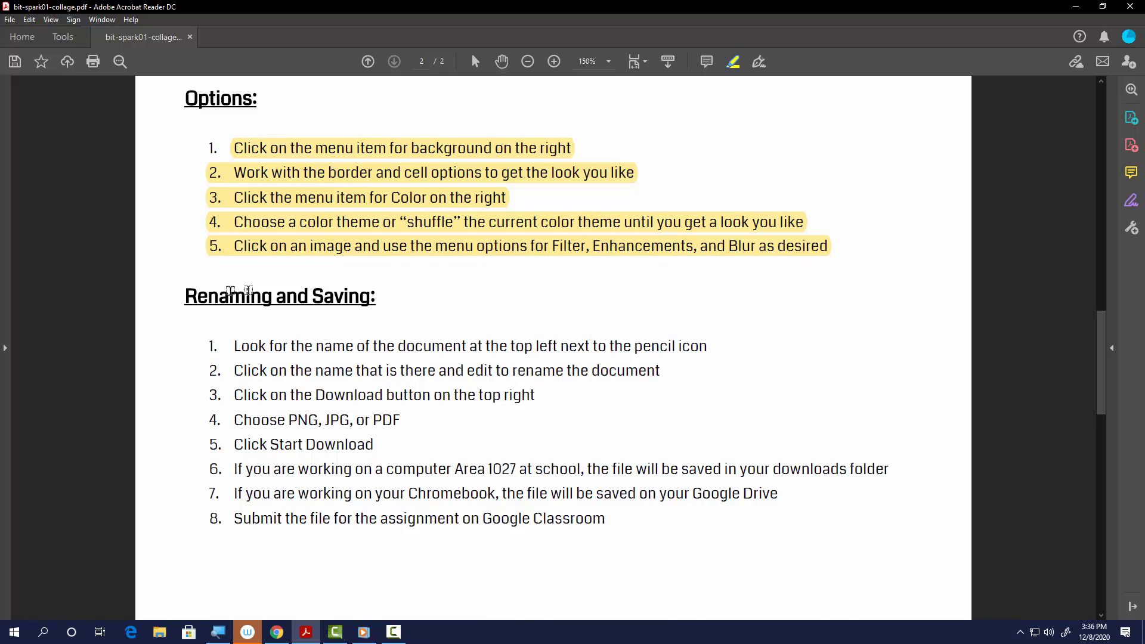
{"action": "left_click_drag", "start_coordinate": [182, 296], "coordinate": [386, 302]}
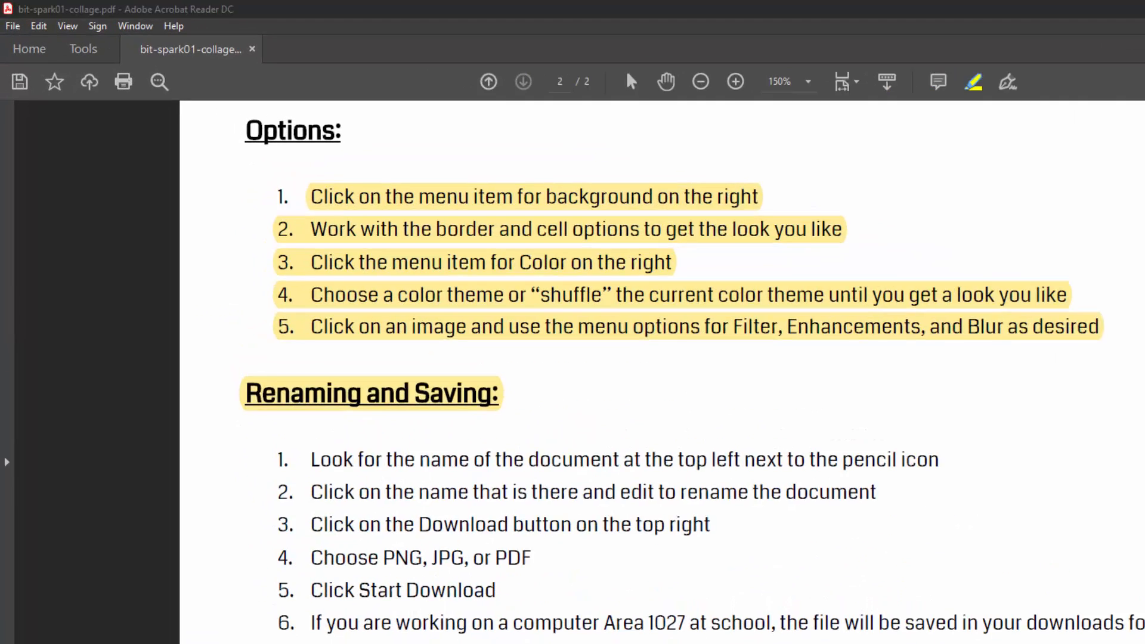
Switch to Chrome, open spark.adobe.com and sign in to Adobe Spark with Google.
{"action": "left_click", "coordinate": [276, 632]}
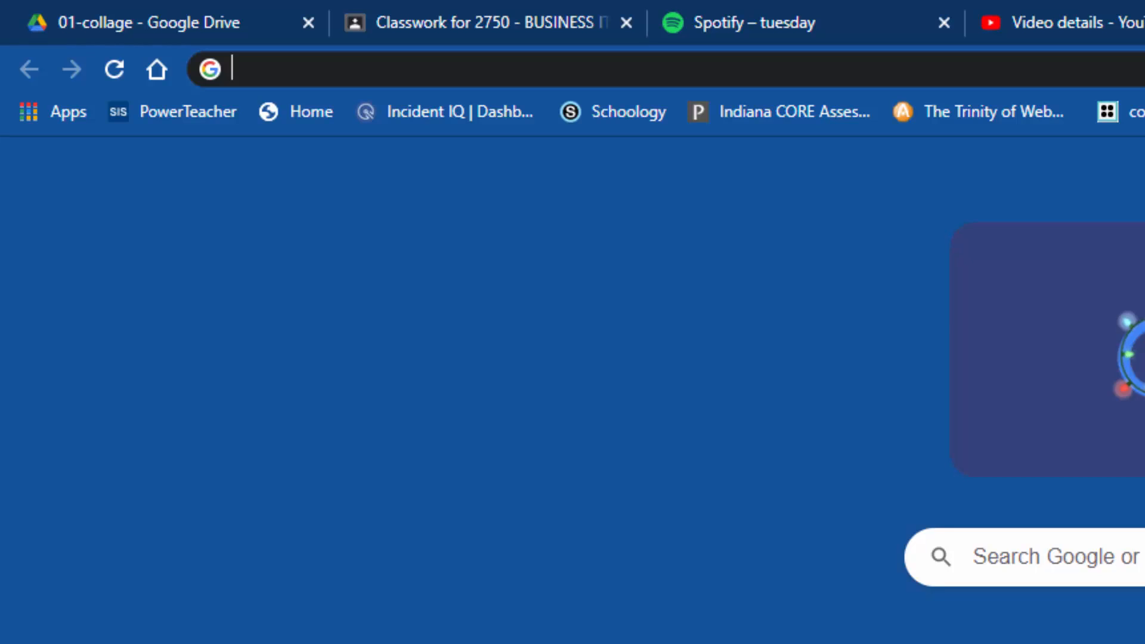
{"action": "left_click", "coordinate": [316, 70]}
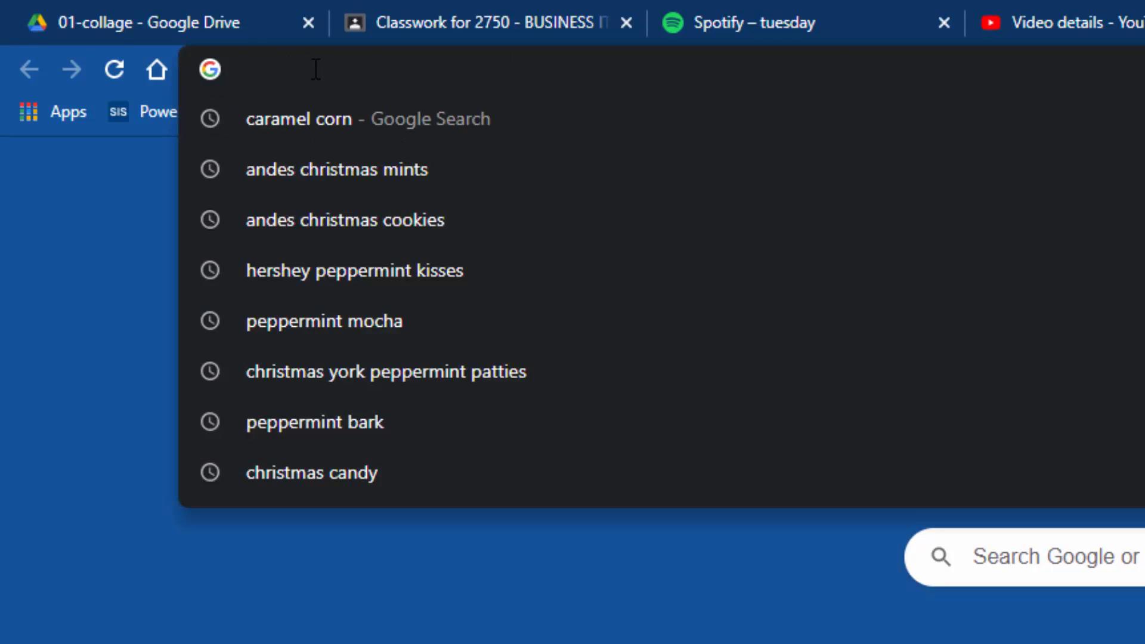
{"action": "type", "text": "spark."}
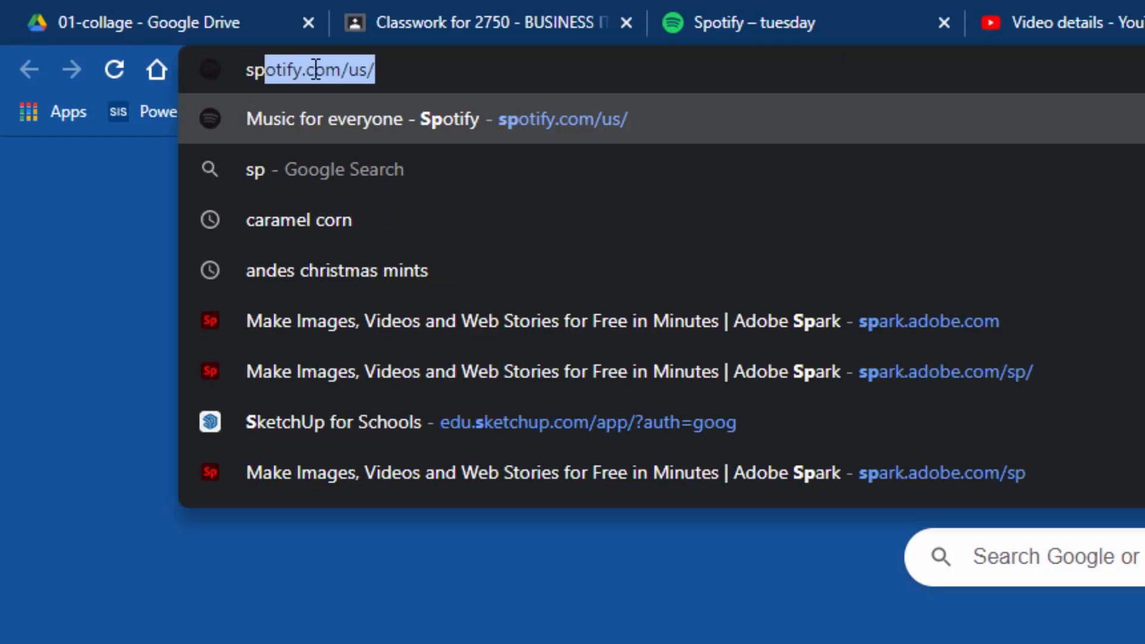
{"action": "type", "text": "ad"}
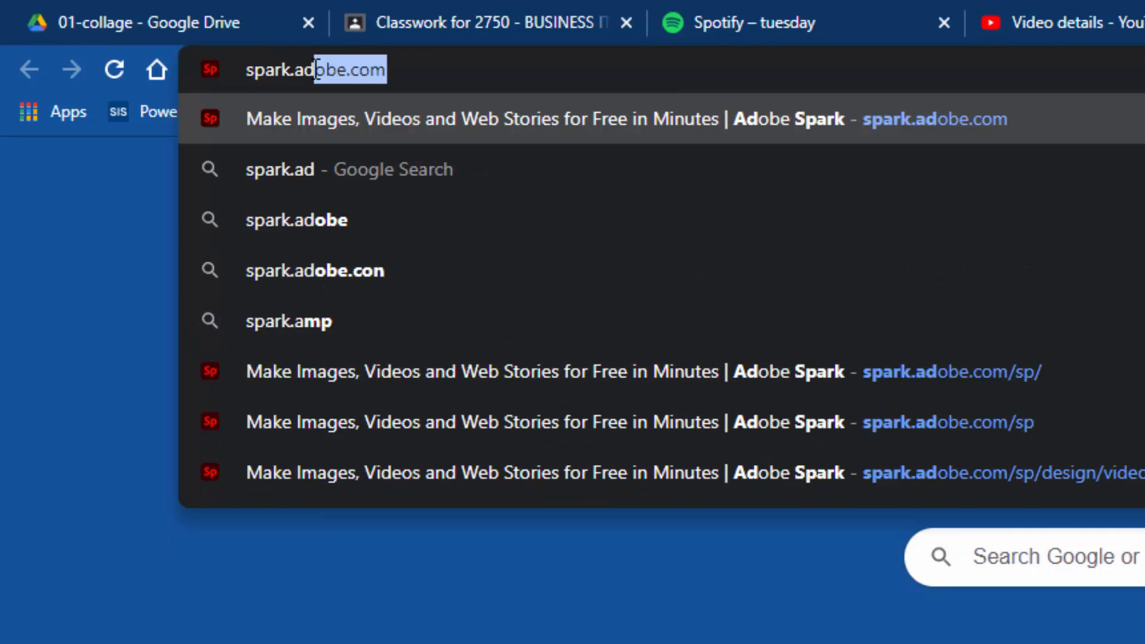
{"action": "type", "text": "obe.com"}
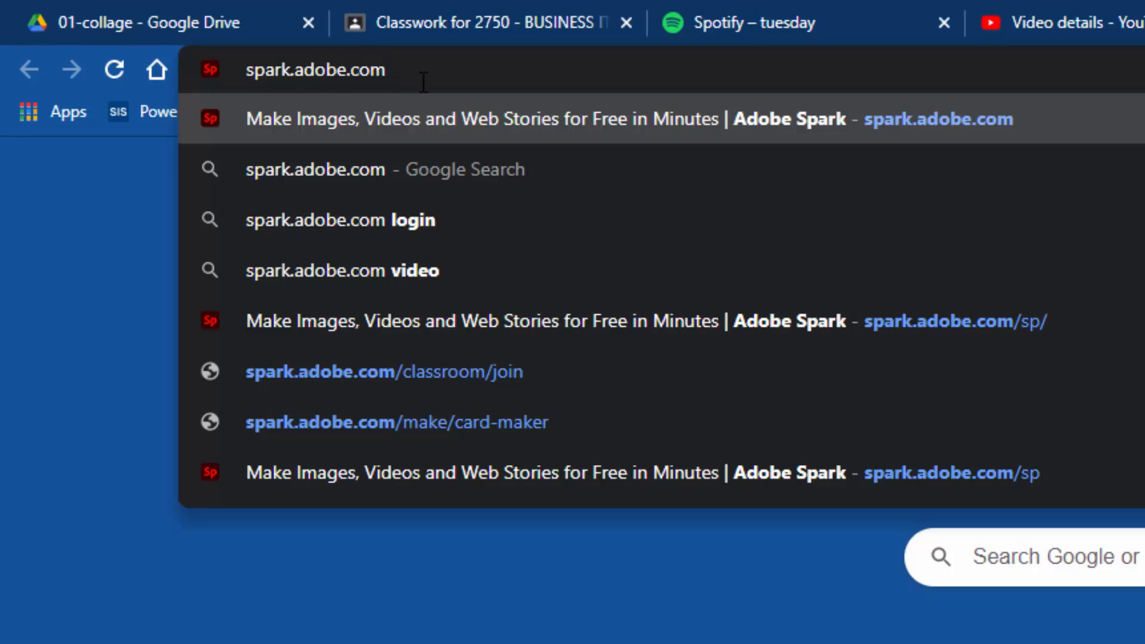
{"action": "key", "text": "Return"}
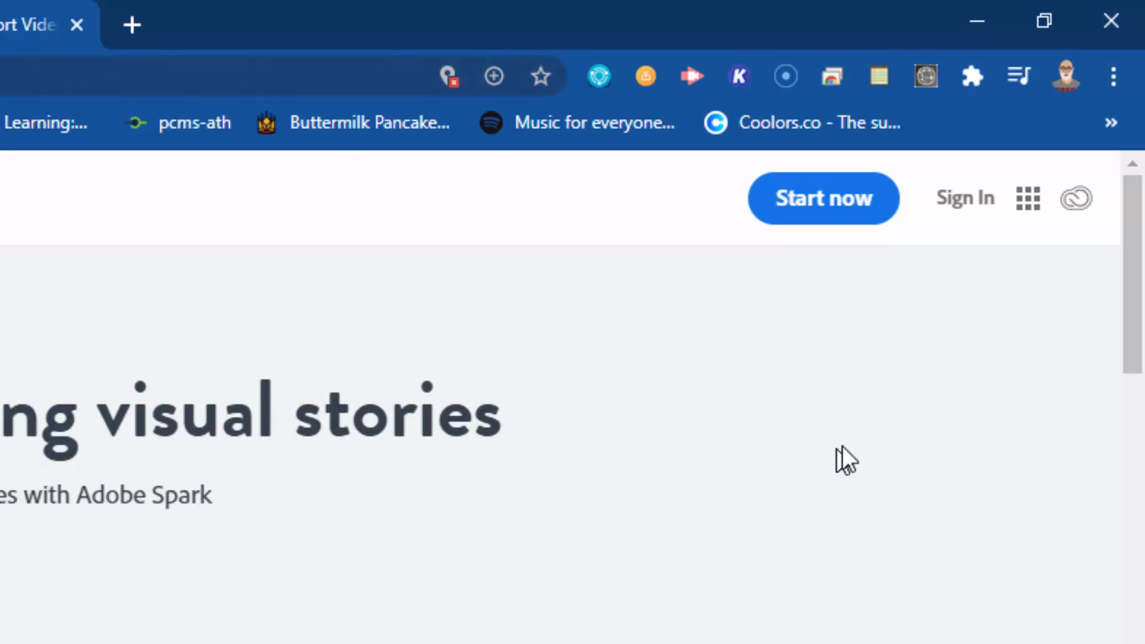
{"action": "left_click", "coordinate": [973, 212]}
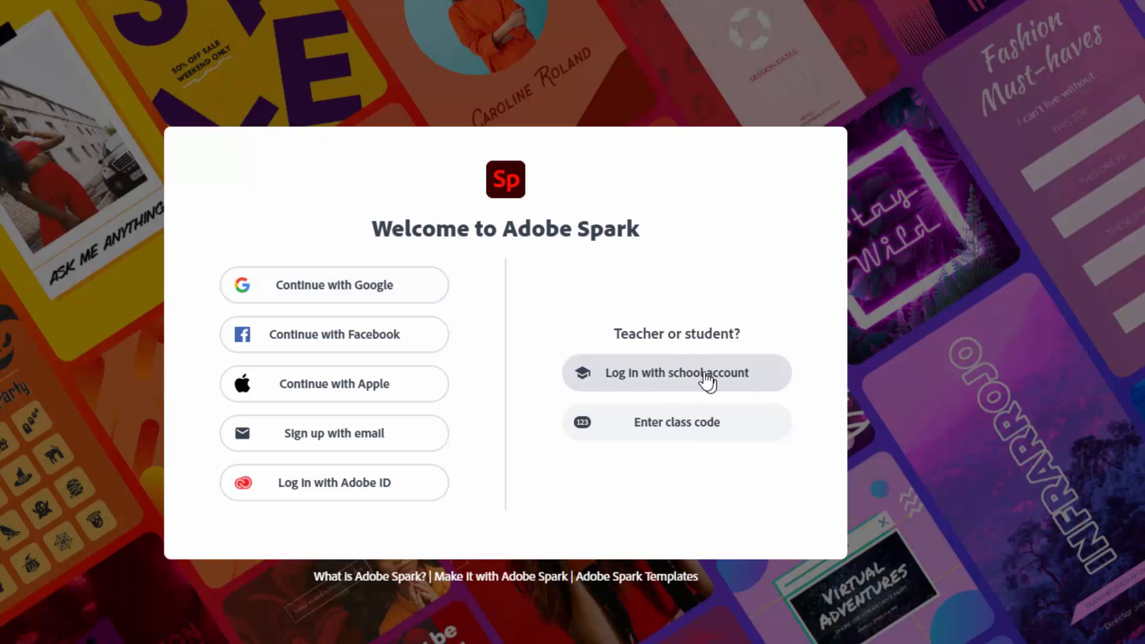
{"action": "left_click", "coordinate": [322, 288]}
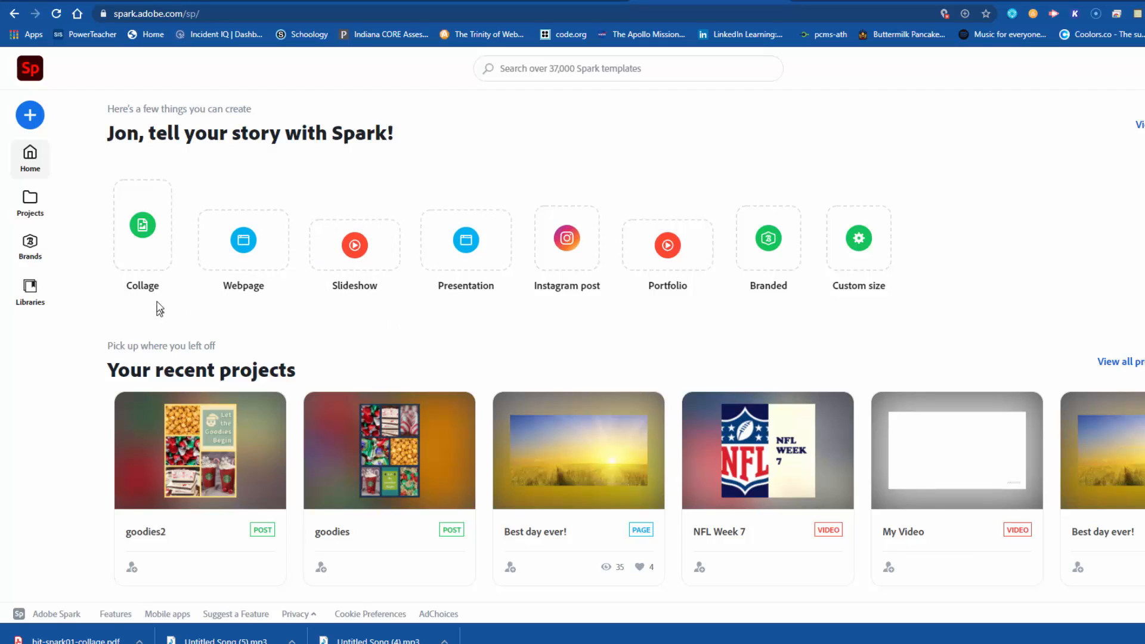
Start a new collage project and skip choosing photos after looking through the free ones.
{"action": "left_click", "coordinate": [141, 214]}
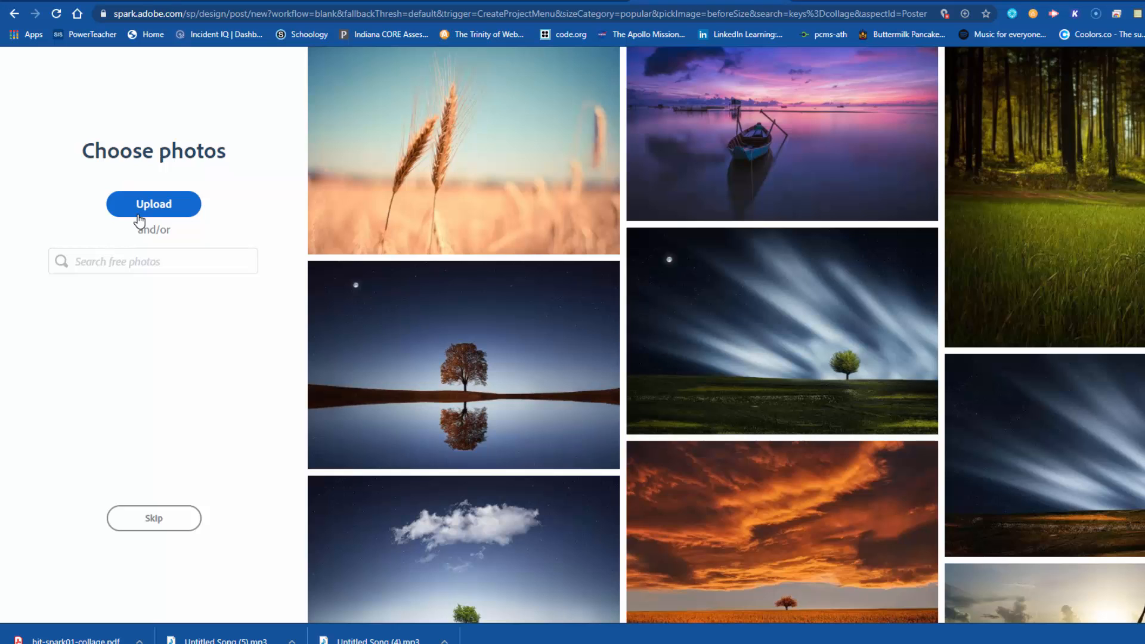
{"action": "scroll", "coordinate": [518, 346], "scroll_direction": "down", "scroll_amount": 5}
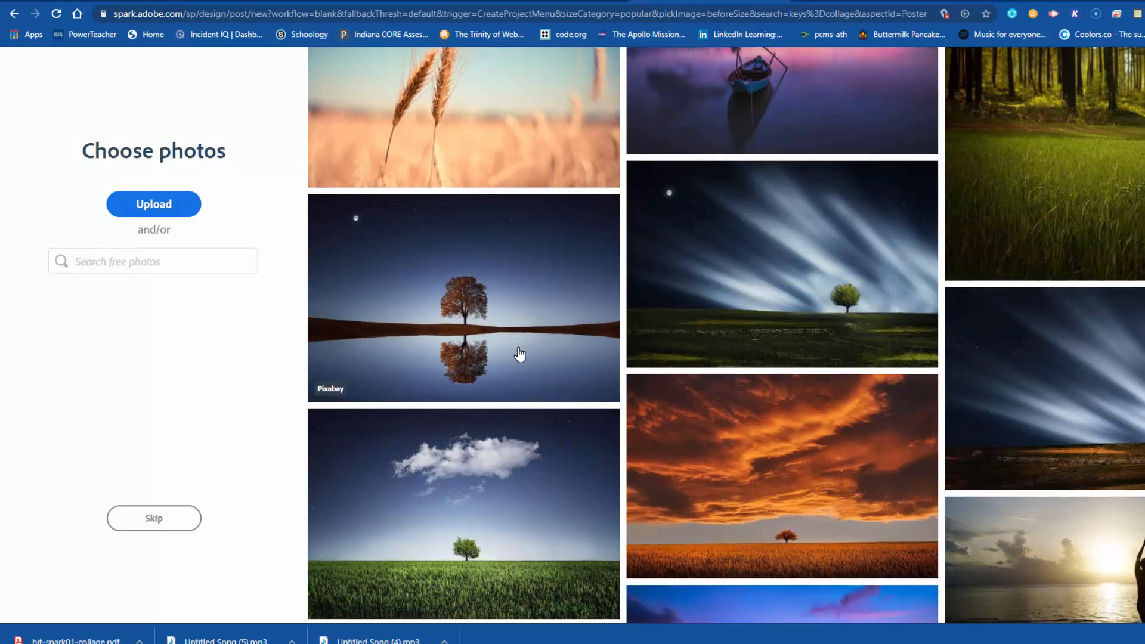
{"action": "scroll", "coordinate": [519, 358], "scroll_direction": "down", "scroll_amount": 12}
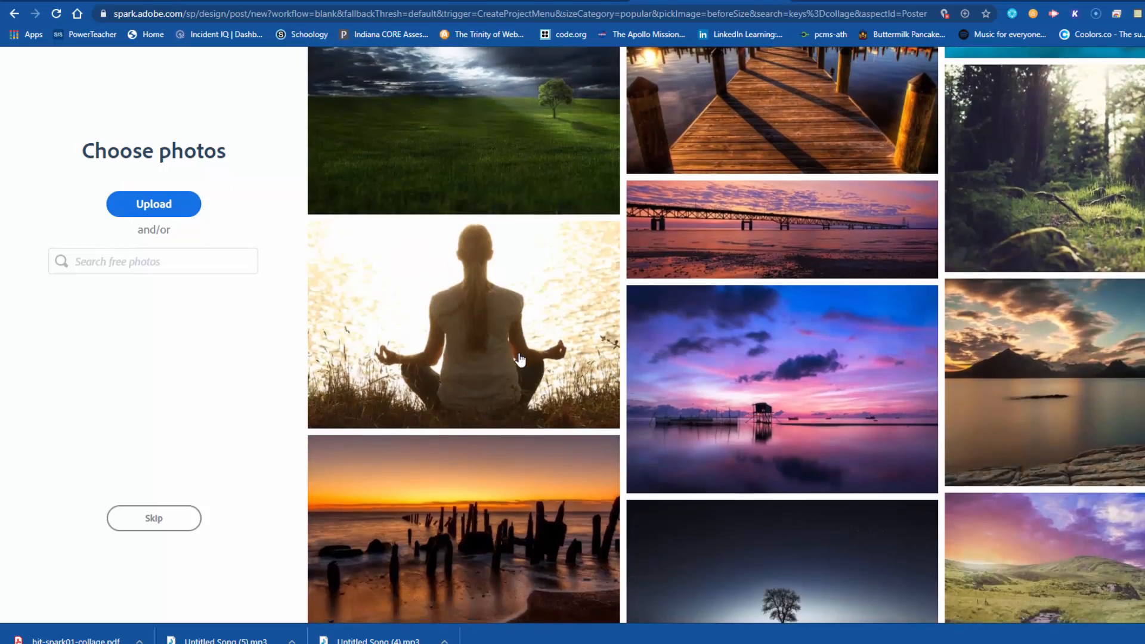
{"action": "scroll", "coordinate": [519, 358], "scroll_direction": "up", "scroll_amount": 6}
{"action": "scroll", "coordinate": [520, 360], "scroll_direction": "up", "scroll_amount": 8}
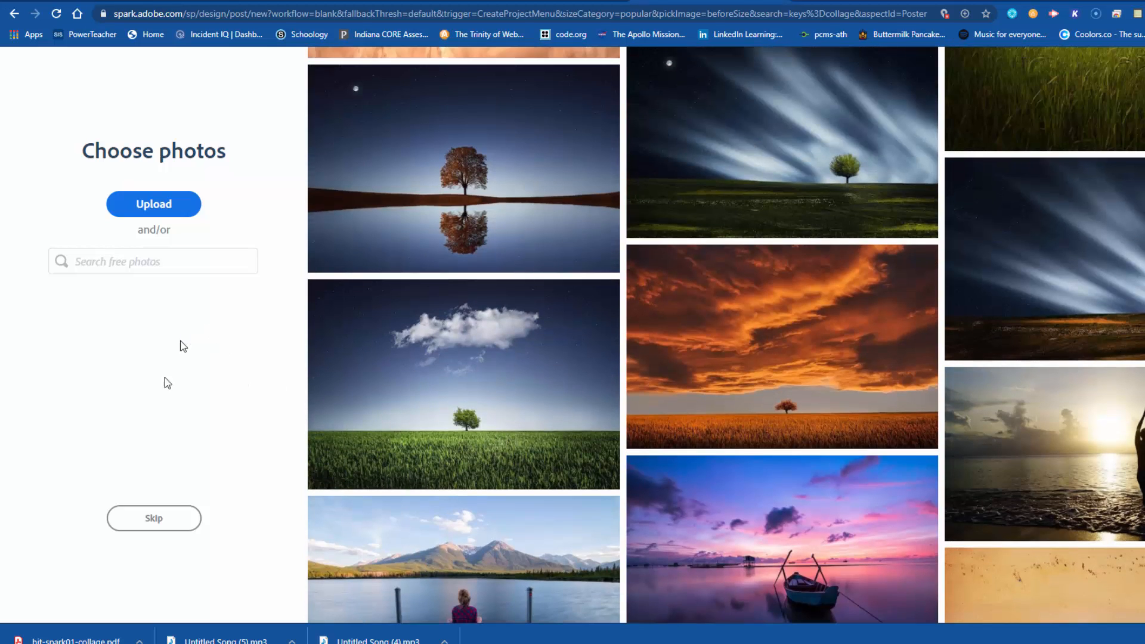
{"action": "left_click", "coordinate": [154, 520]}
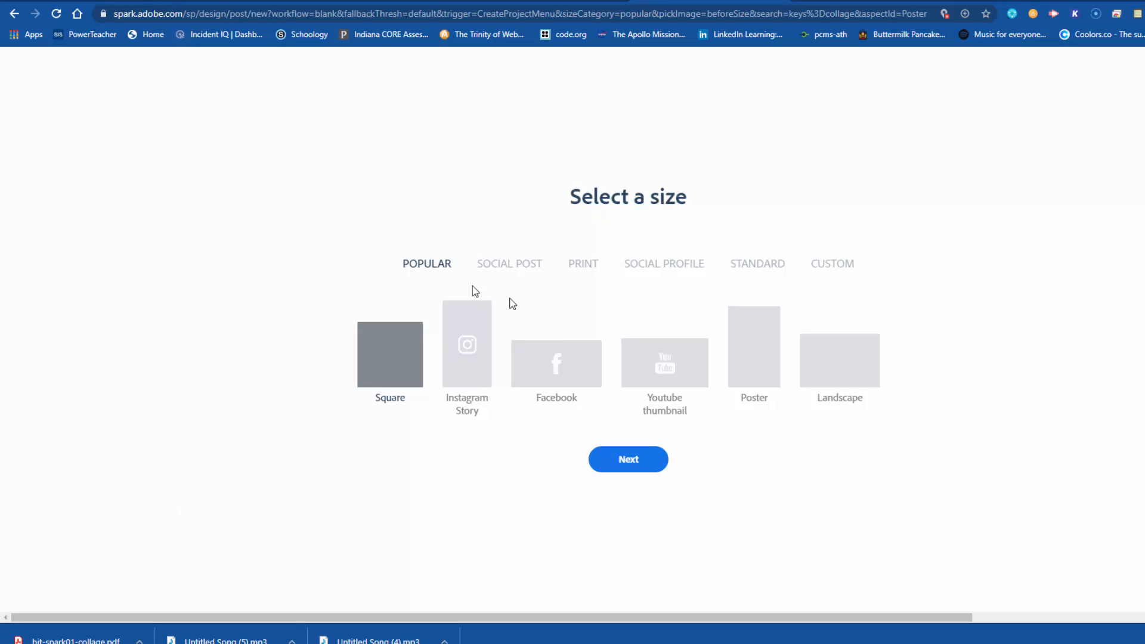
Examine the sizes offered in the Social Post, Print, Social Profile, Standard, Custom and Popular categories.
{"action": "left_click", "coordinate": [509, 264]}
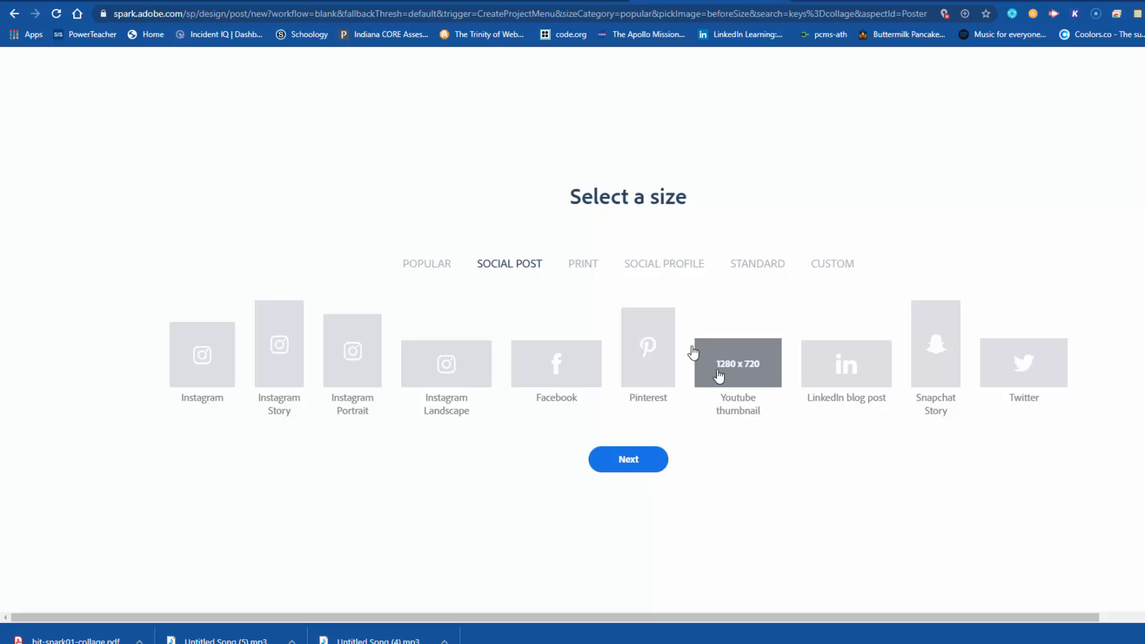
{"action": "left_click", "coordinate": [578, 269]}
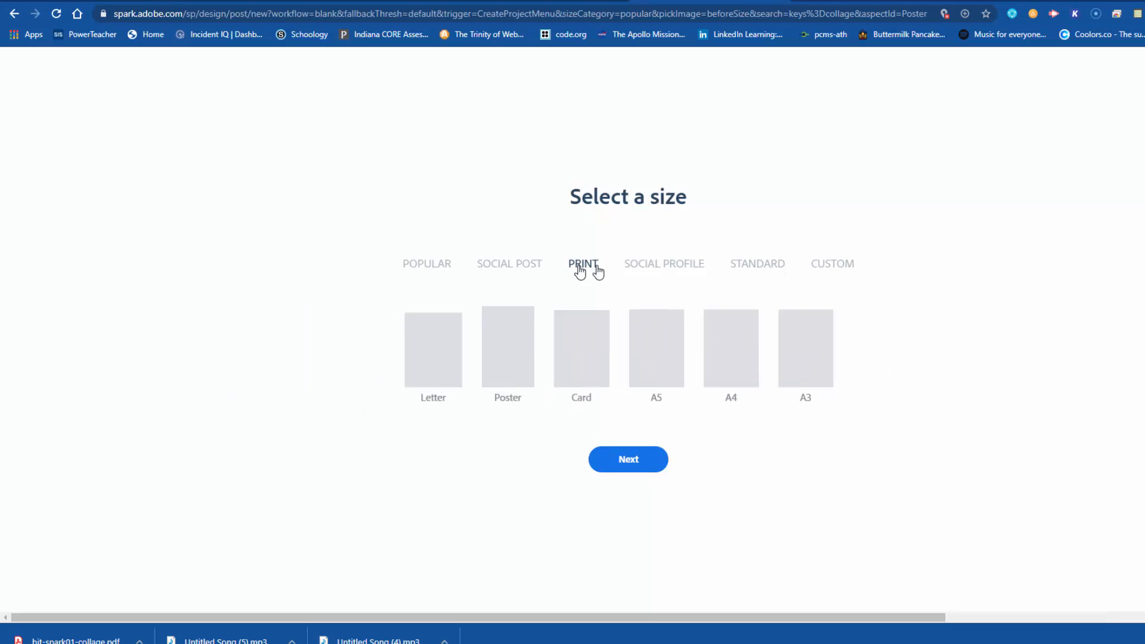
{"action": "left_click", "coordinate": [652, 268]}
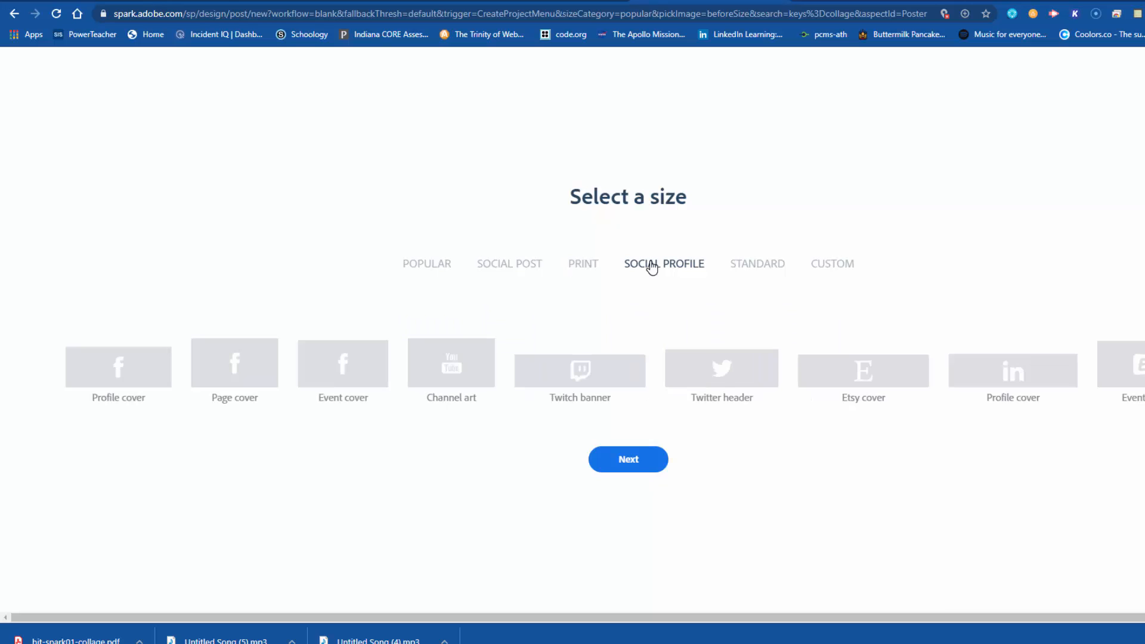
{"action": "left_click", "coordinate": [763, 270]}
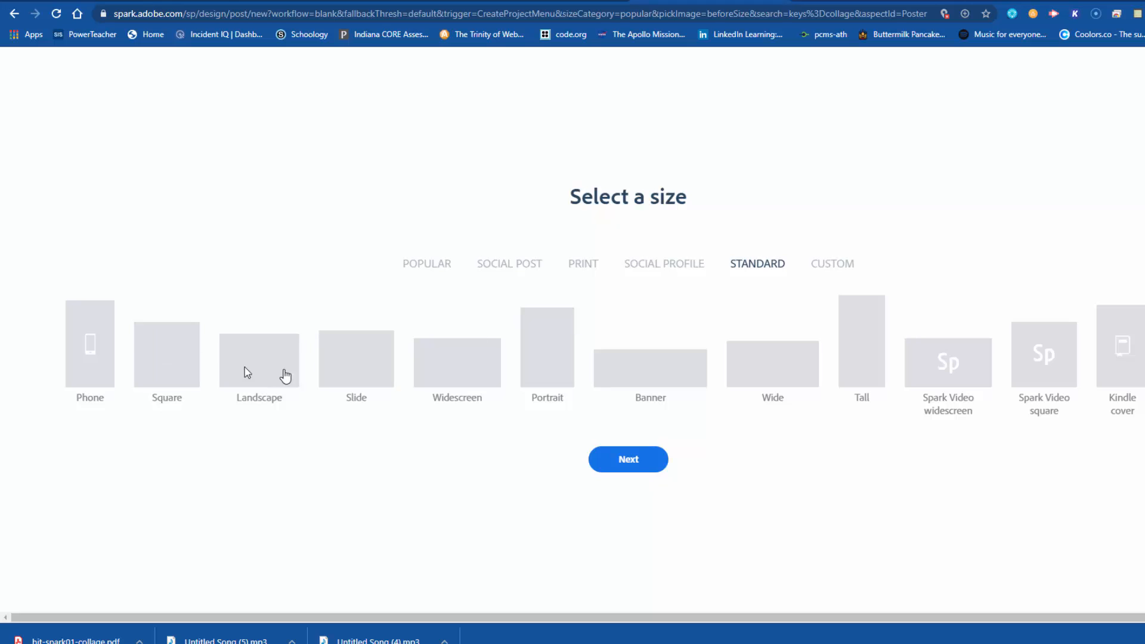
{"action": "left_click", "coordinate": [836, 267]}
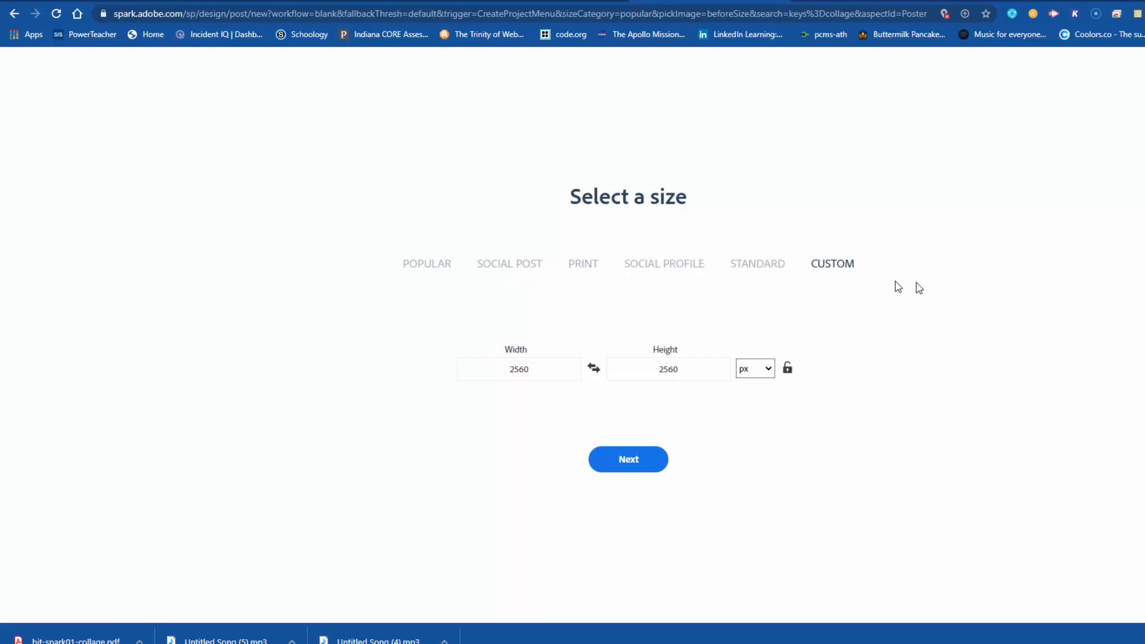
{"action": "left_click", "coordinate": [584, 266]}
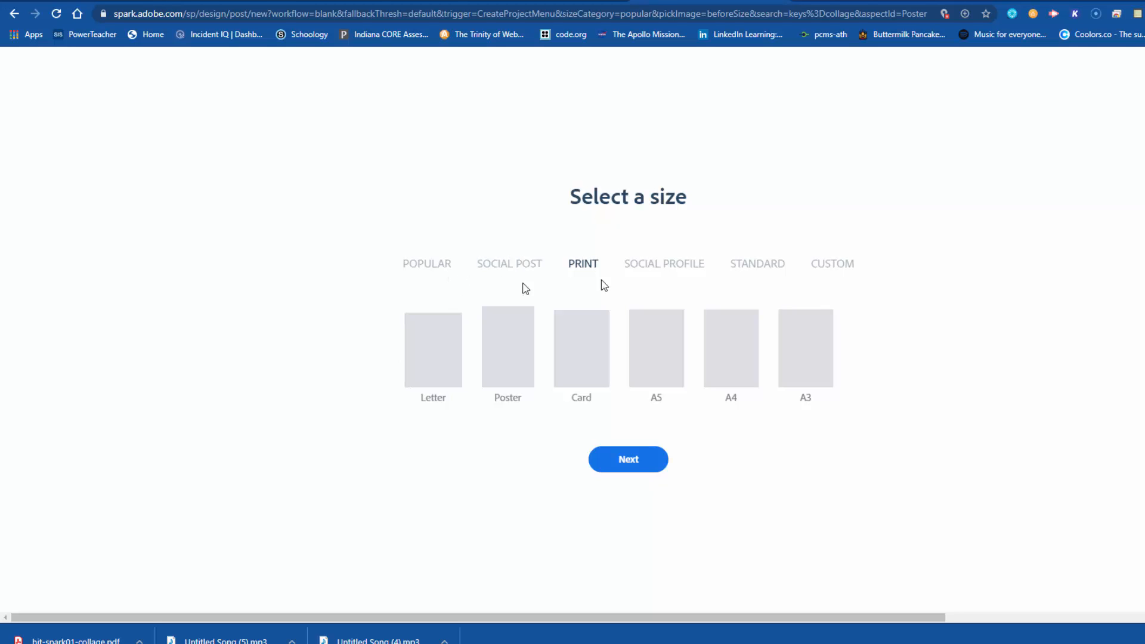
{"action": "left_click", "coordinate": [447, 269]}
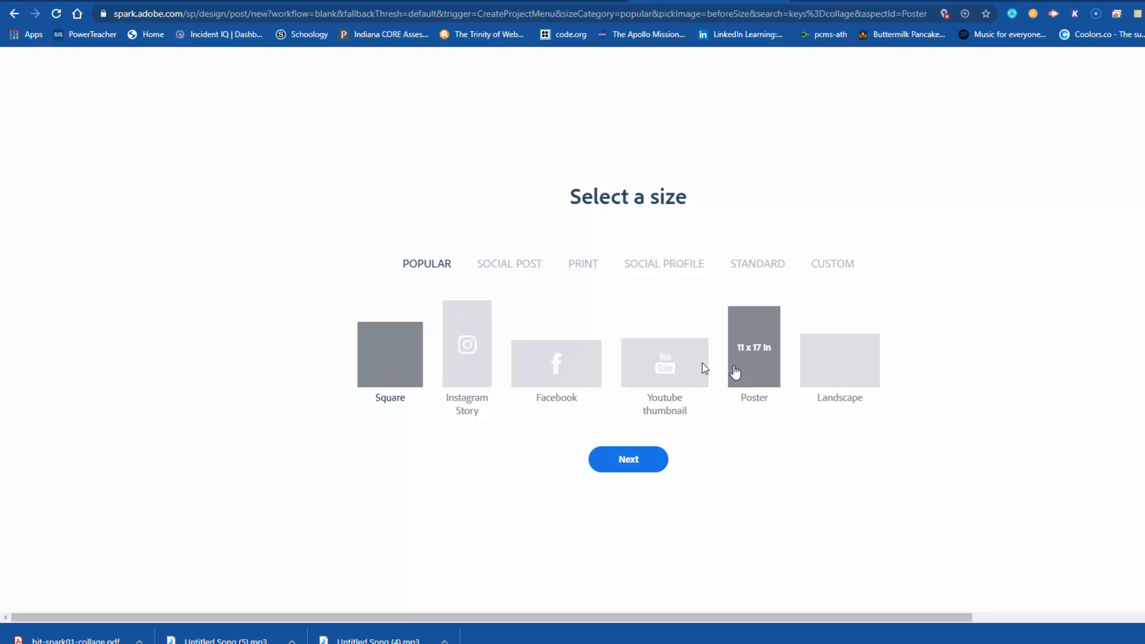
Choose the Letter size, 8.5 x 11 in, from the Print category and create the blank collage.
{"action": "left_click", "coordinate": [583, 266]}
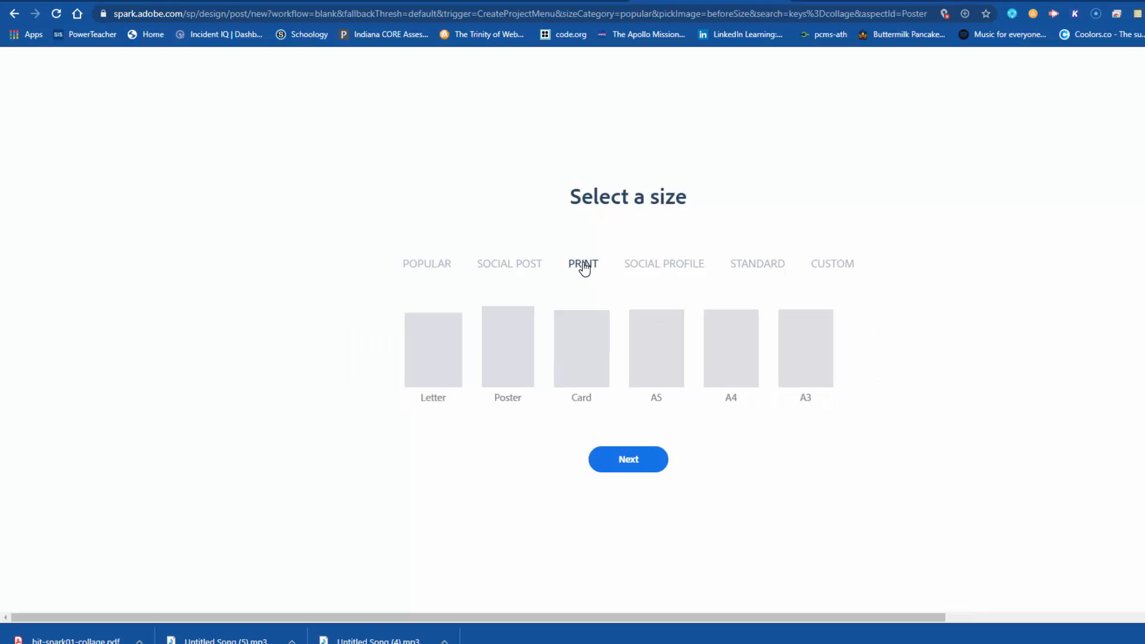
{"action": "left_click", "coordinate": [445, 379]}
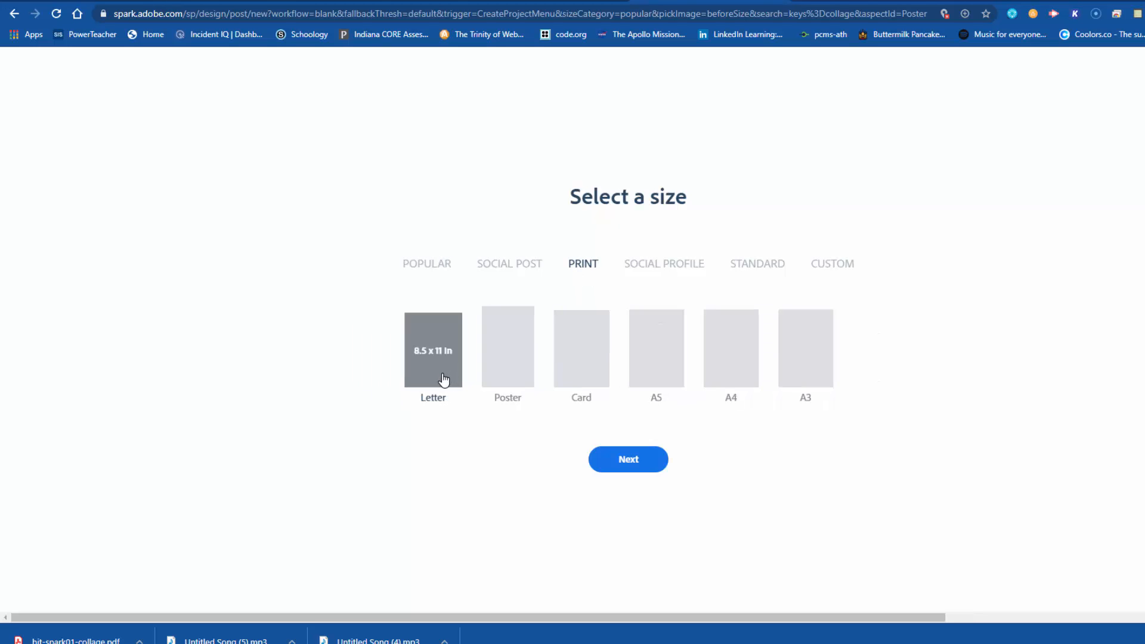
{"action": "left_click", "coordinate": [628, 462]}
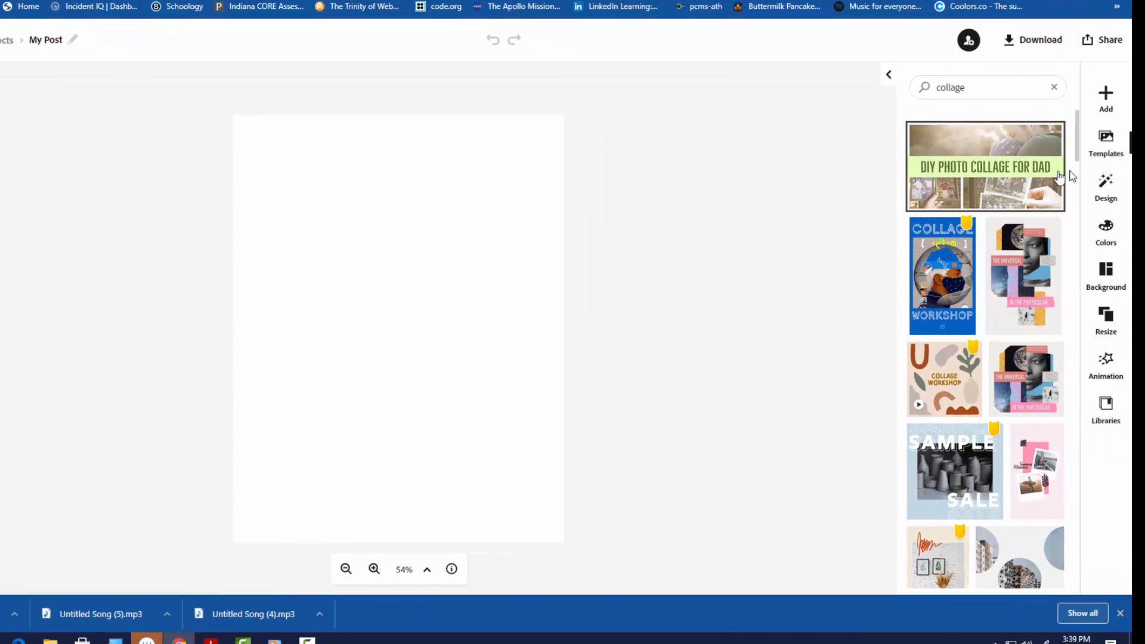
{"action": "left_click", "coordinate": [1106, 104]}
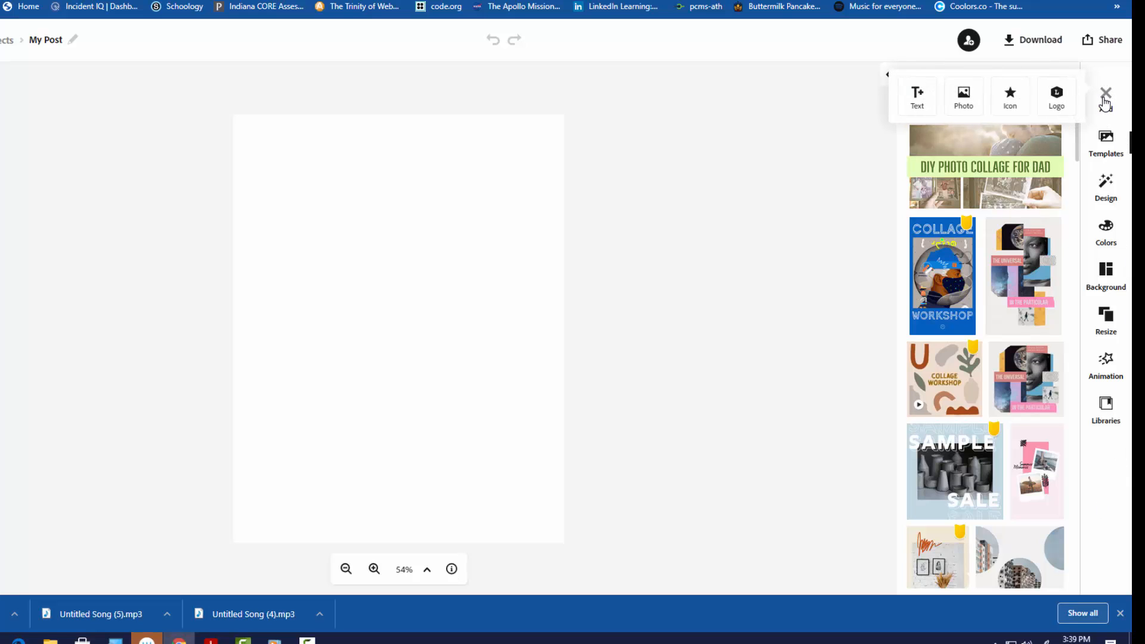
{"action": "left_click", "coordinate": [1105, 101]}
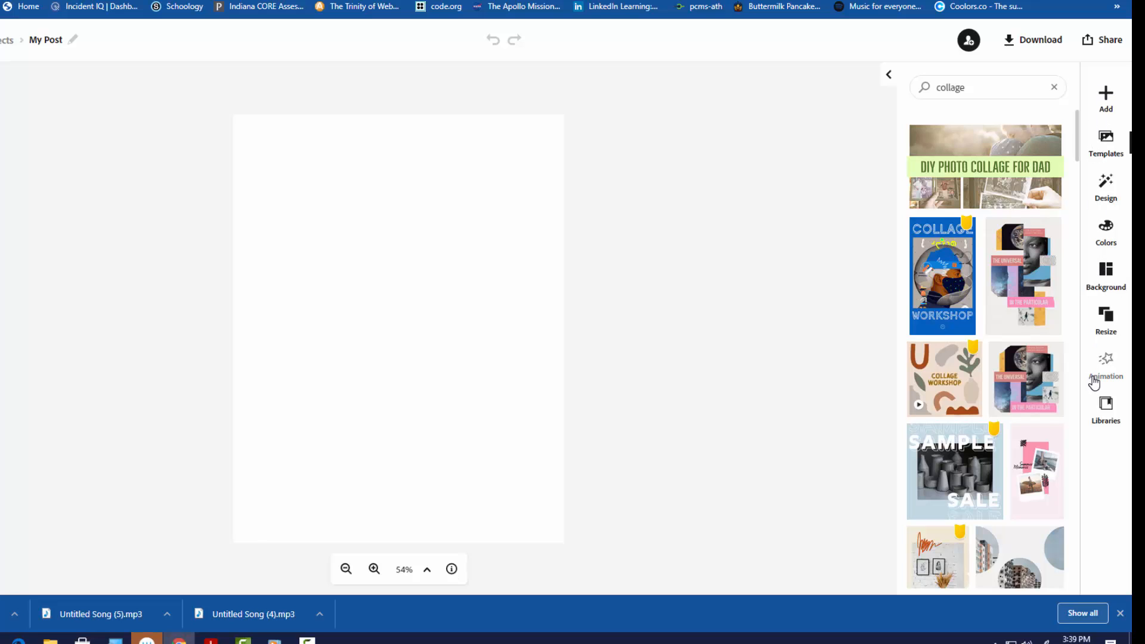
Examine the Banner and Grid background layouts offered for the blank collage.
{"action": "left_click", "coordinate": [1106, 278]}
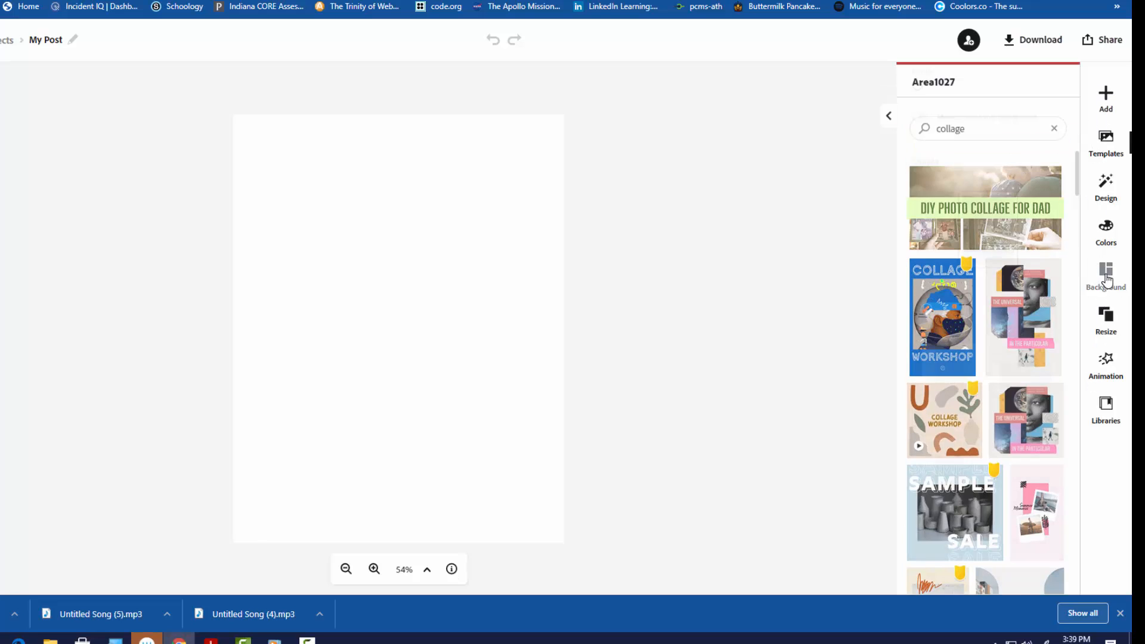
{"action": "scroll", "coordinate": [934, 262], "scroll_direction": "down", "scroll_amount": 9}
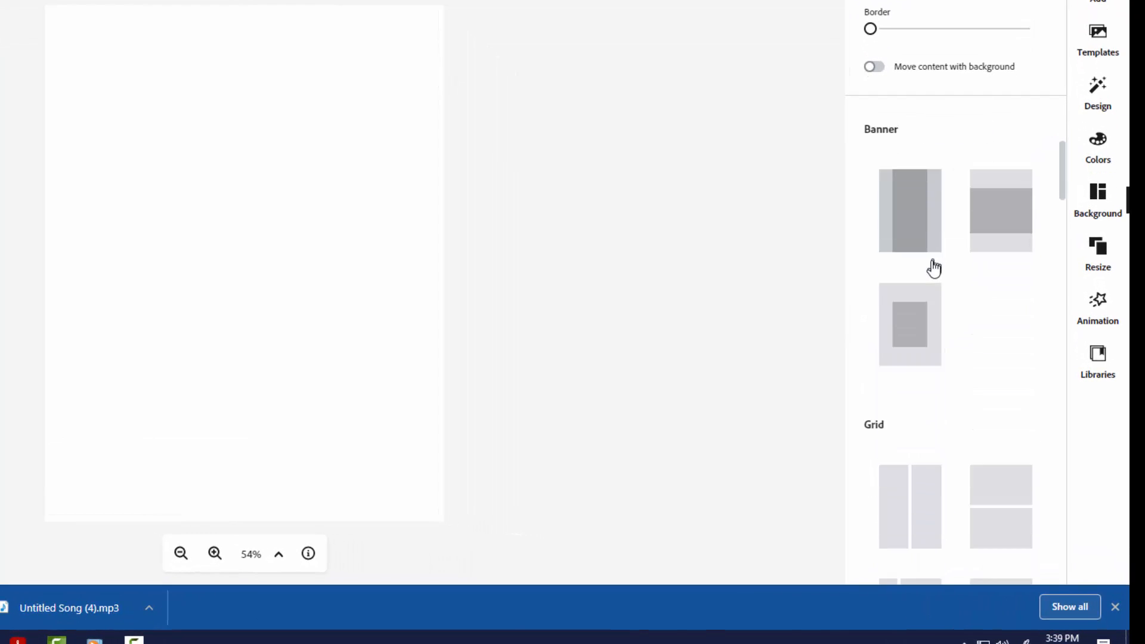
{"action": "scroll", "coordinate": [907, 265], "scroll_direction": "up", "scroll_amount": 4}
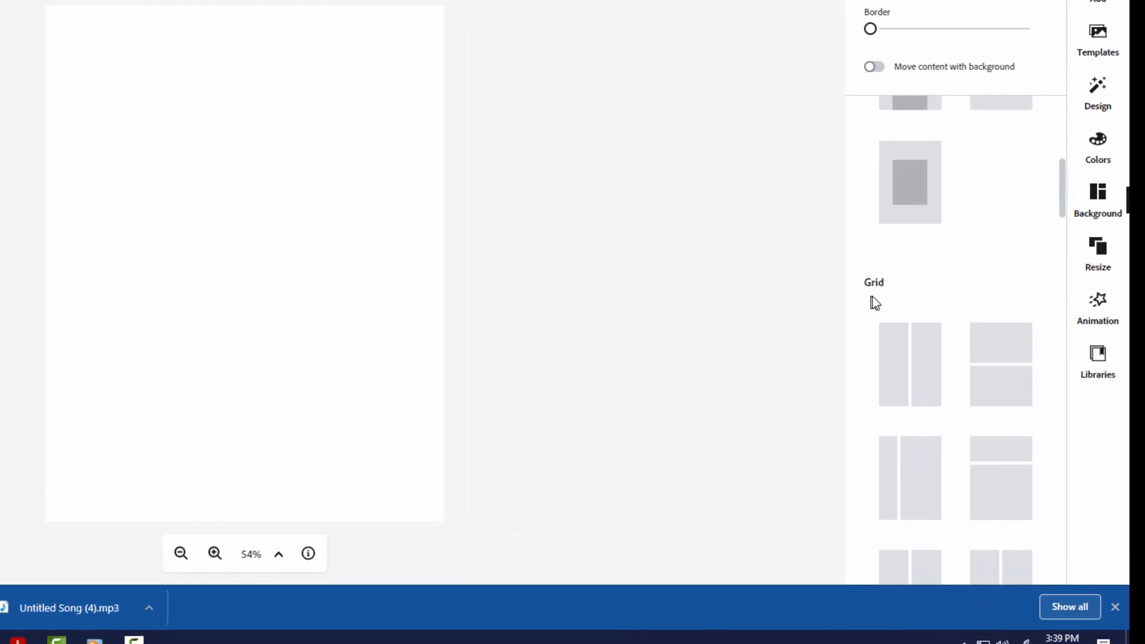
{"action": "scroll", "coordinate": [938, 361], "scroll_direction": "down", "scroll_amount": 10}
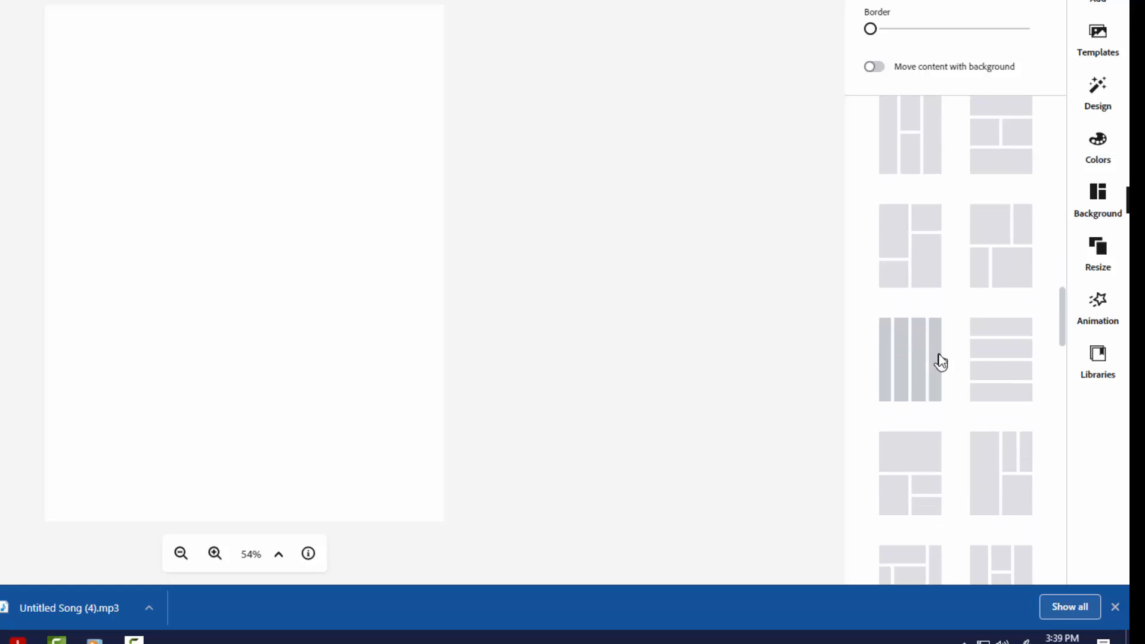
{"action": "scroll", "coordinate": [940, 362], "scroll_direction": "down", "scroll_amount": 5}
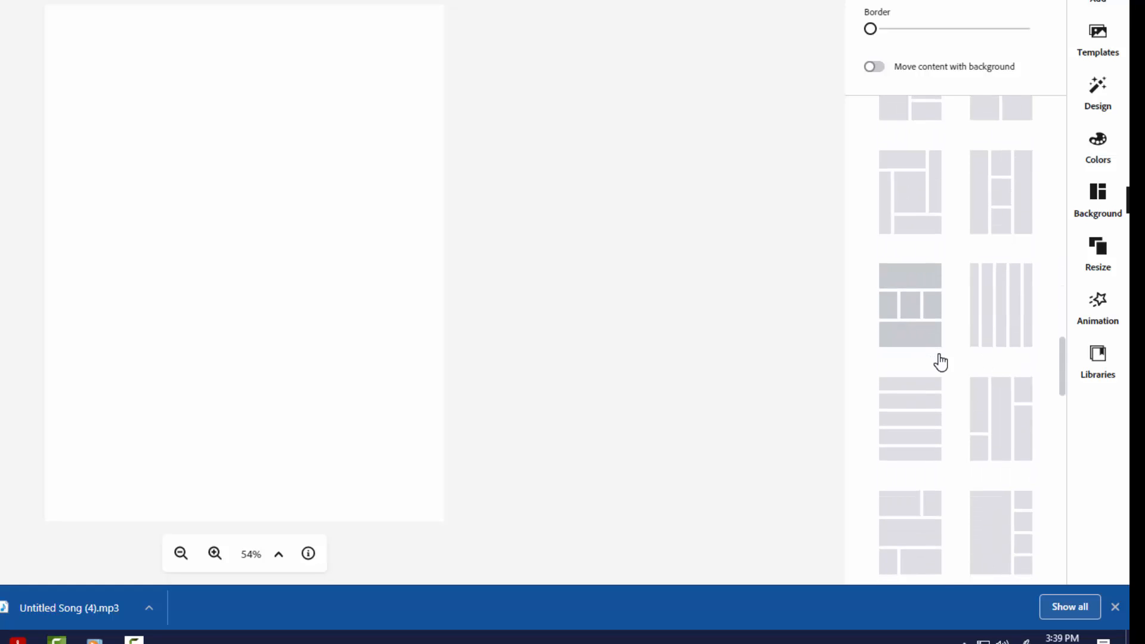
{"action": "scroll", "coordinate": [938, 362], "scroll_direction": "down", "scroll_amount": 3}
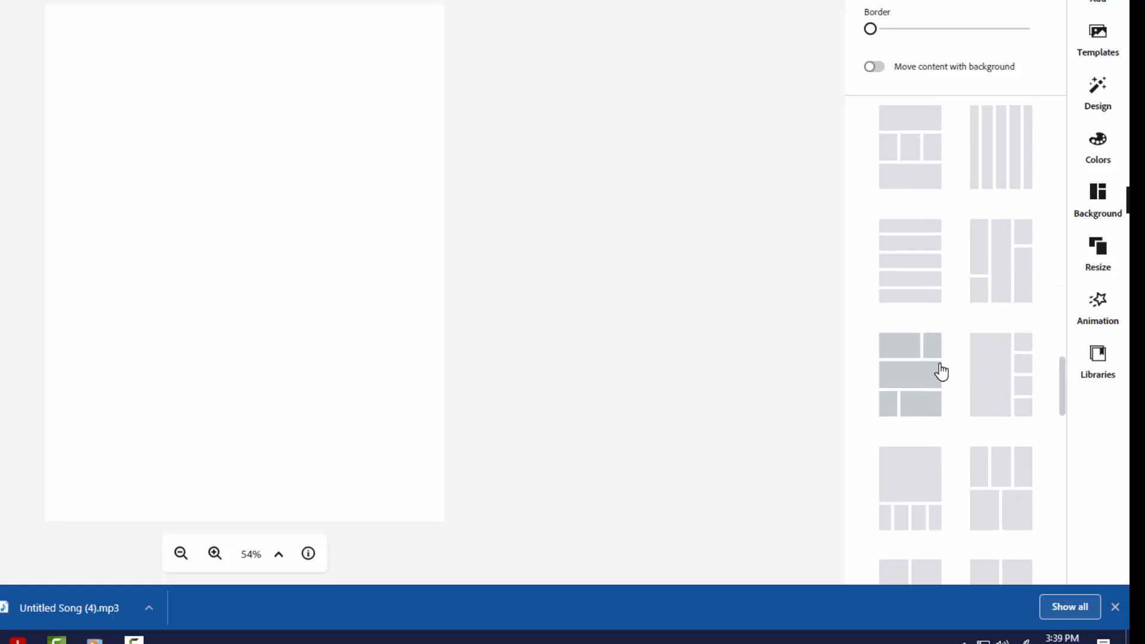
{"action": "scroll", "coordinate": [948, 388], "scroll_direction": "down", "scroll_amount": 6}
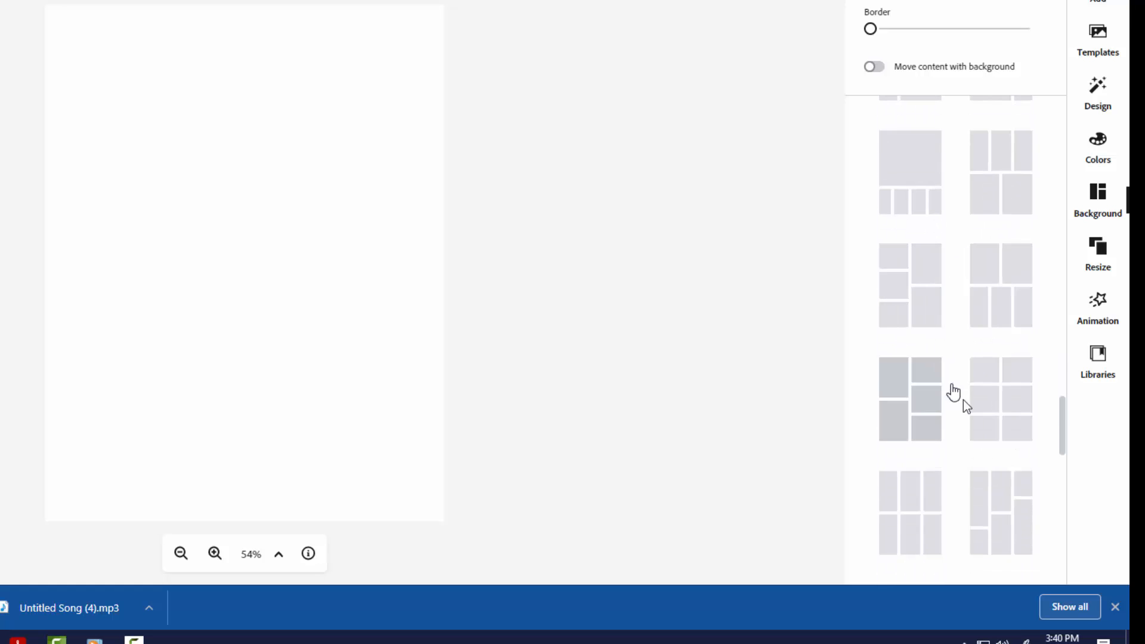
{"action": "scroll", "coordinate": [982, 427], "scroll_direction": "down", "scroll_amount": 5}
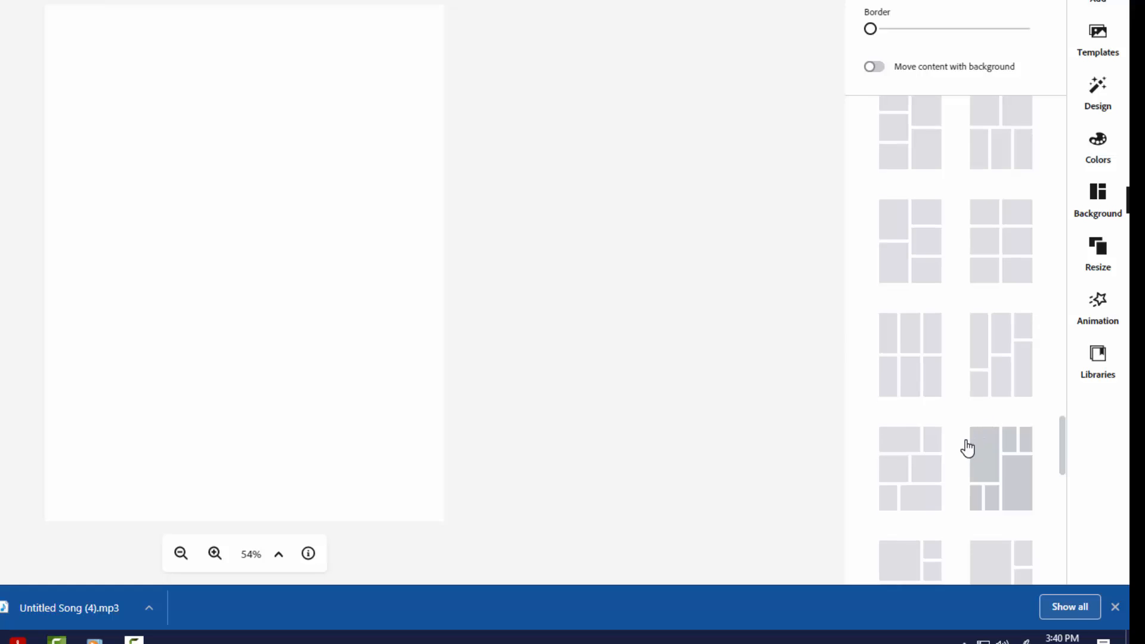
{"action": "scroll", "coordinate": [972, 439], "scroll_direction": "up", "scroll_amount": 3}
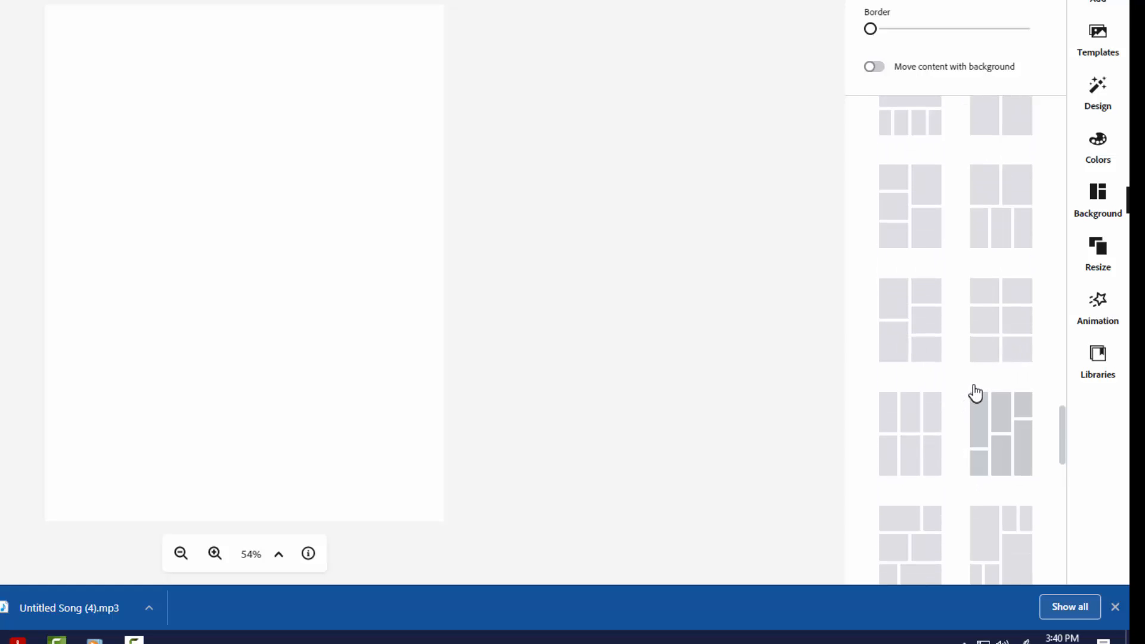
{"action": "scroll", "coordinate": [981, 389], "scroll_direction": "up", "scroll_amount": 5}
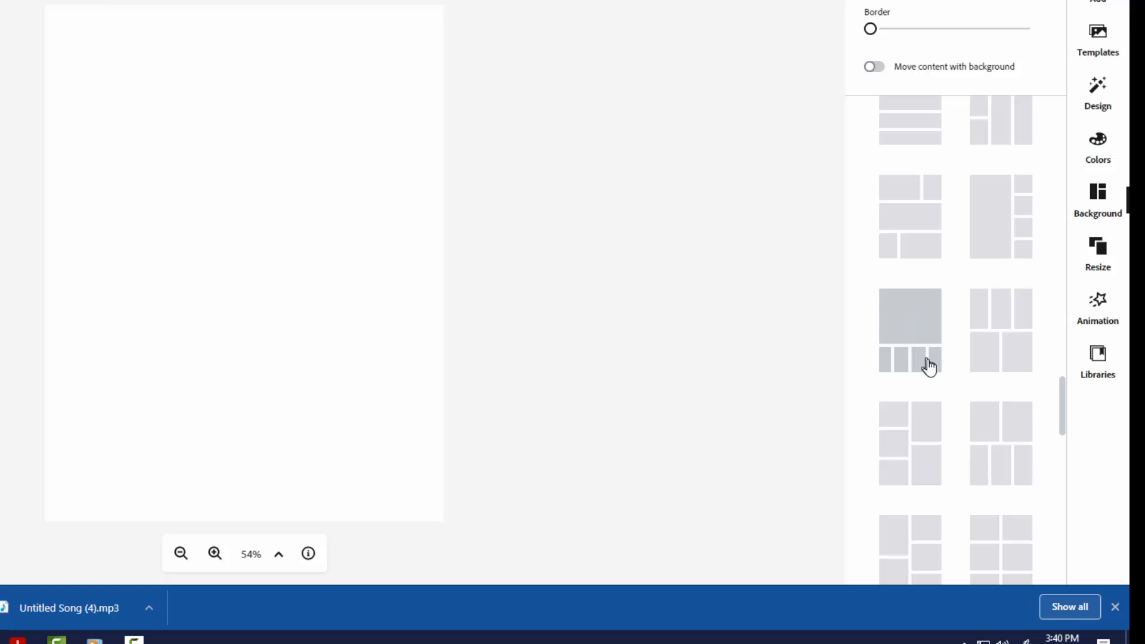
{"action": "scroll", "coordinate": [994, 353], "scroll_direction": "down", "scroll_amount": 5}
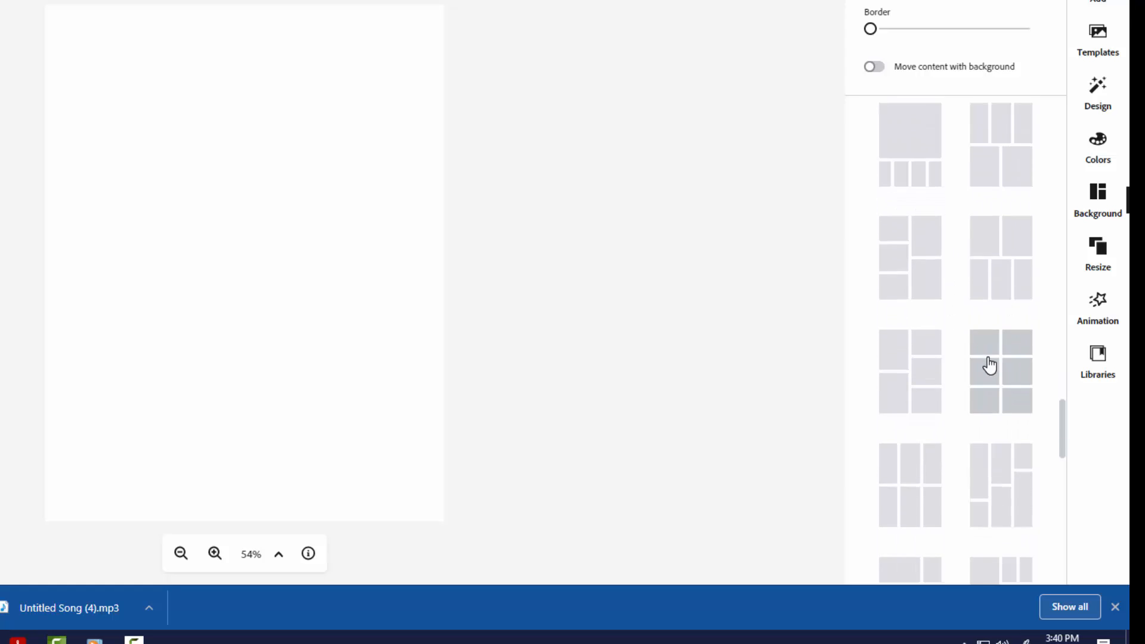
{"action": "scroll", "coordinate": [990, 402], "scroll_direction": "down", "scroll_amount": 6}
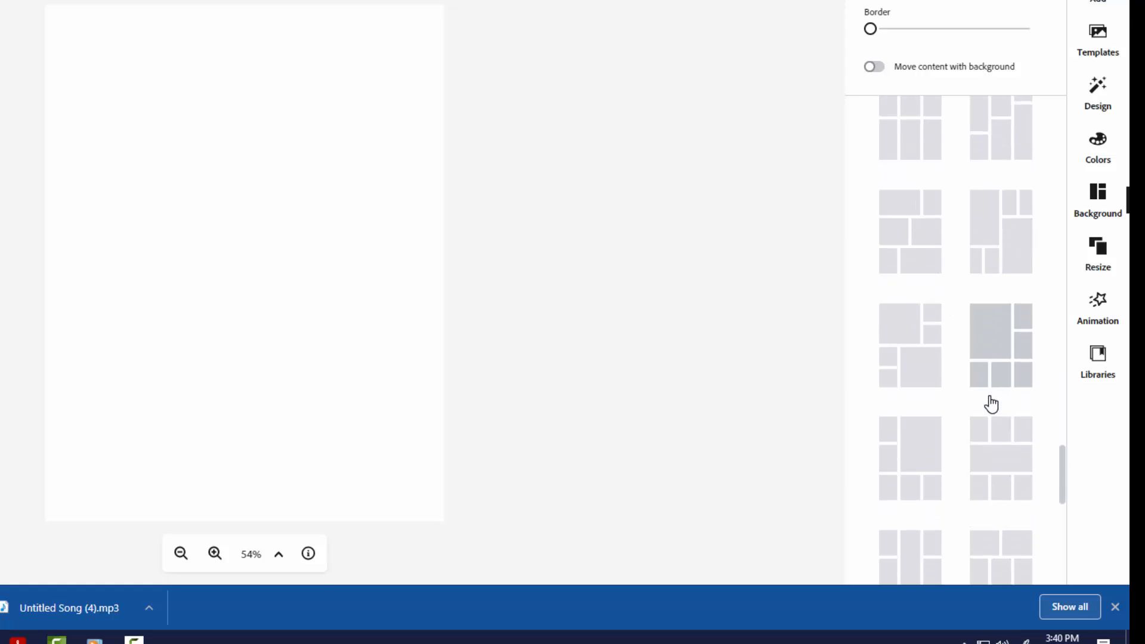
{"action": "scroll", "coordinate": [993, 406], "scroll_direction": "down", "scroll_amount": 7}
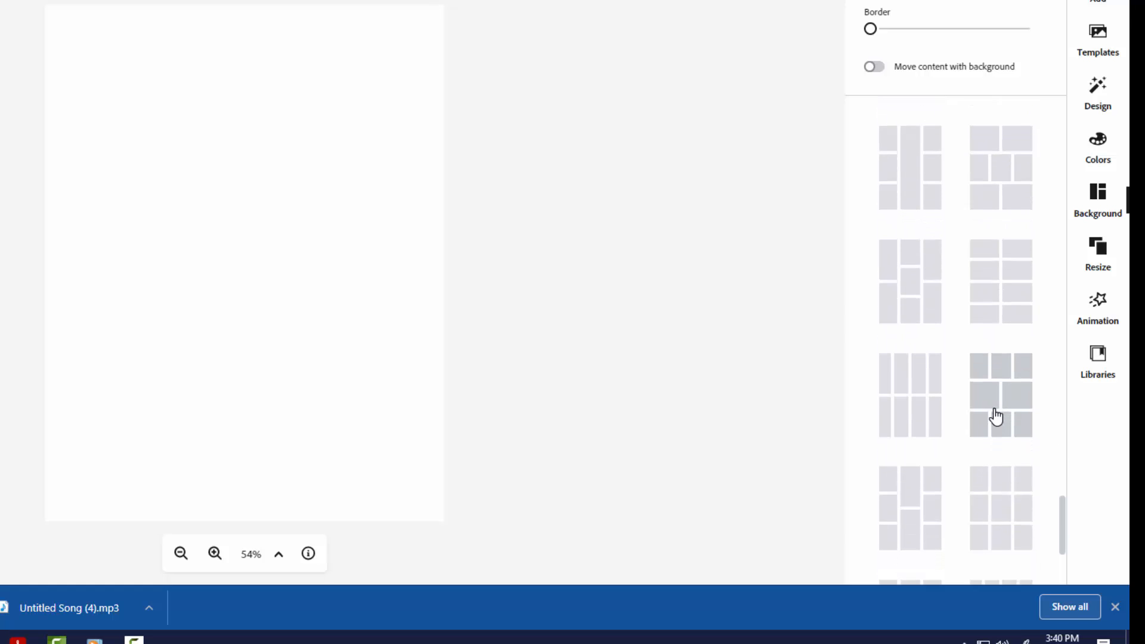
{"action": "scroll", "coordinate": [996, 417], "scroll_direction": "down", "scroll_amount": 5}
Apply the five-cell grid layout with three stacked cells in the left column and two taller cells in the right column.
{"action": "scroll", "coordinate": [993, 411], "scroll_direction": "up", "scroll_amount": 10}
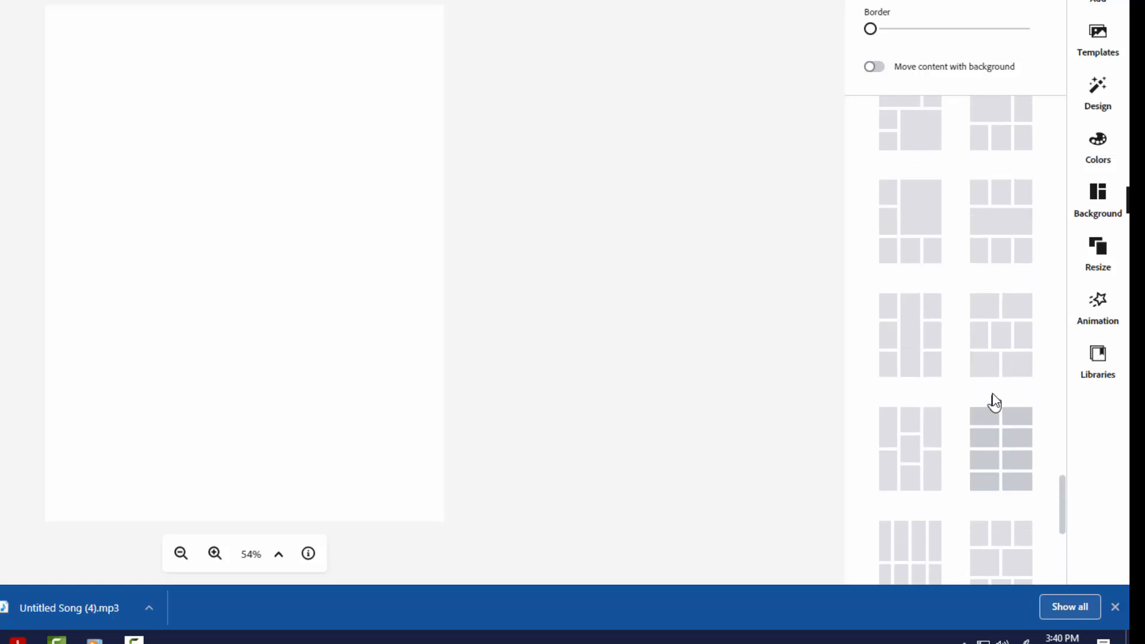
{"action": "scroll", "coordinate": [985, 394], "scroll_direction": "up", "scroll_amount": 2}
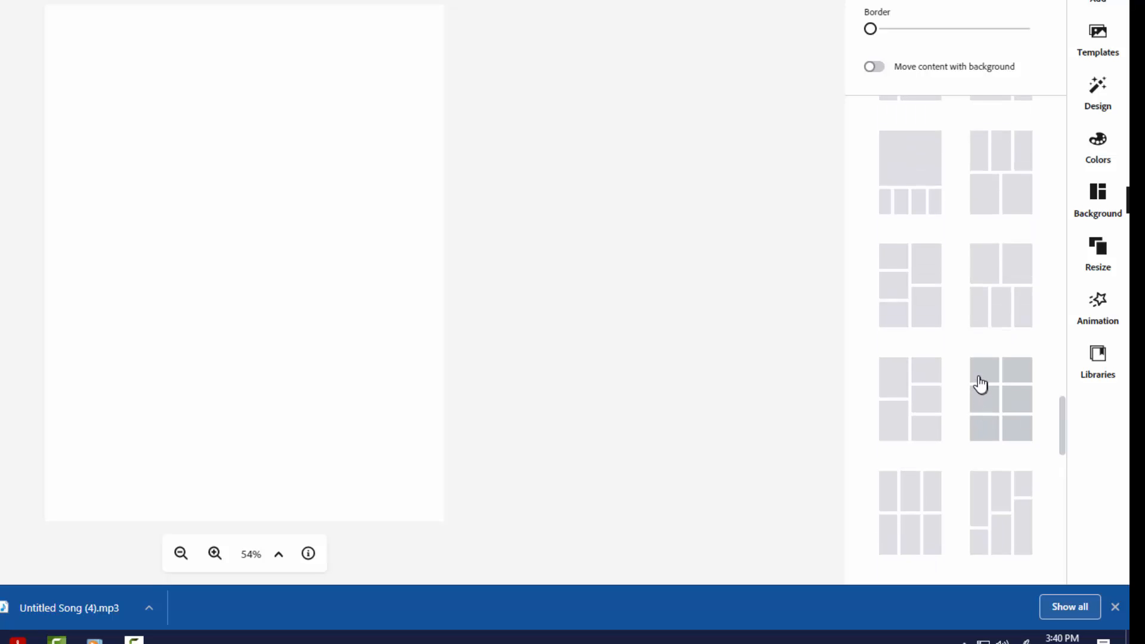
{"action": "left_click", "coordinate": [909, 275]}
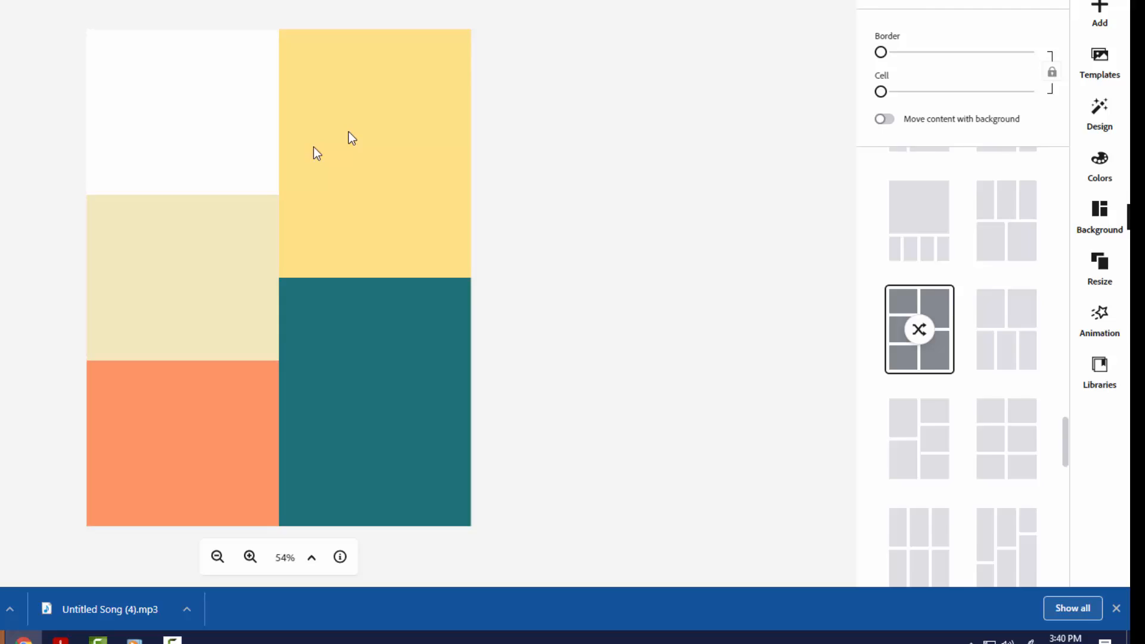
Select the cells of the grid one after another to inspect each cell's background settings.
{"action": "left_click", "coordinate": [219, 99]}
{"action": "left_click", "coordinate": [347, 111]}
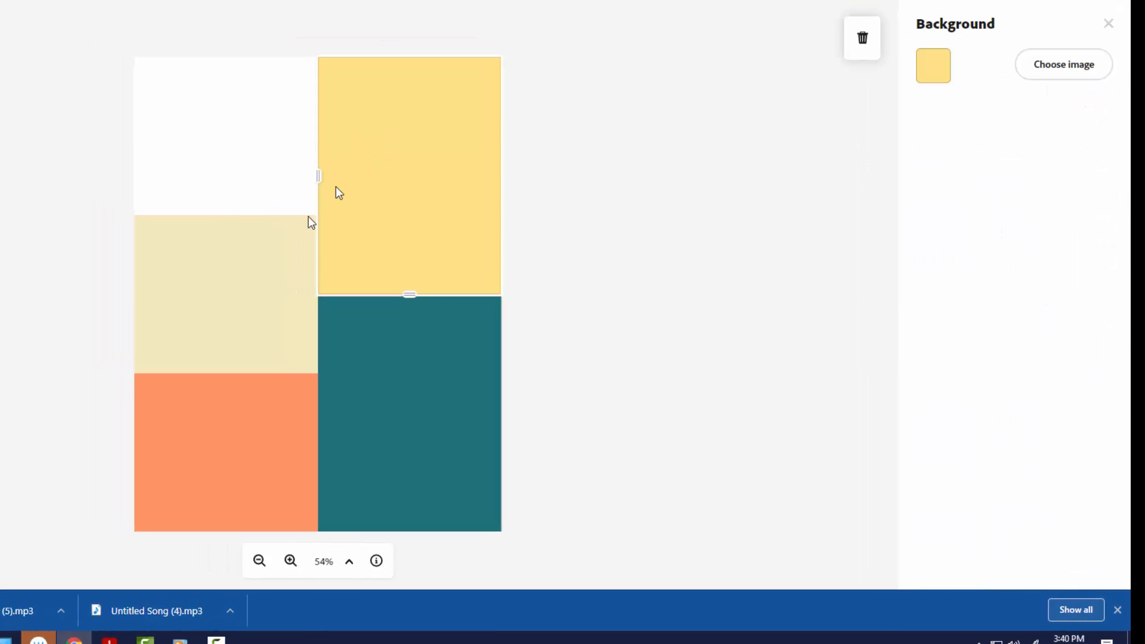
{"action": "left_click", "coordinate": [262, 263]}
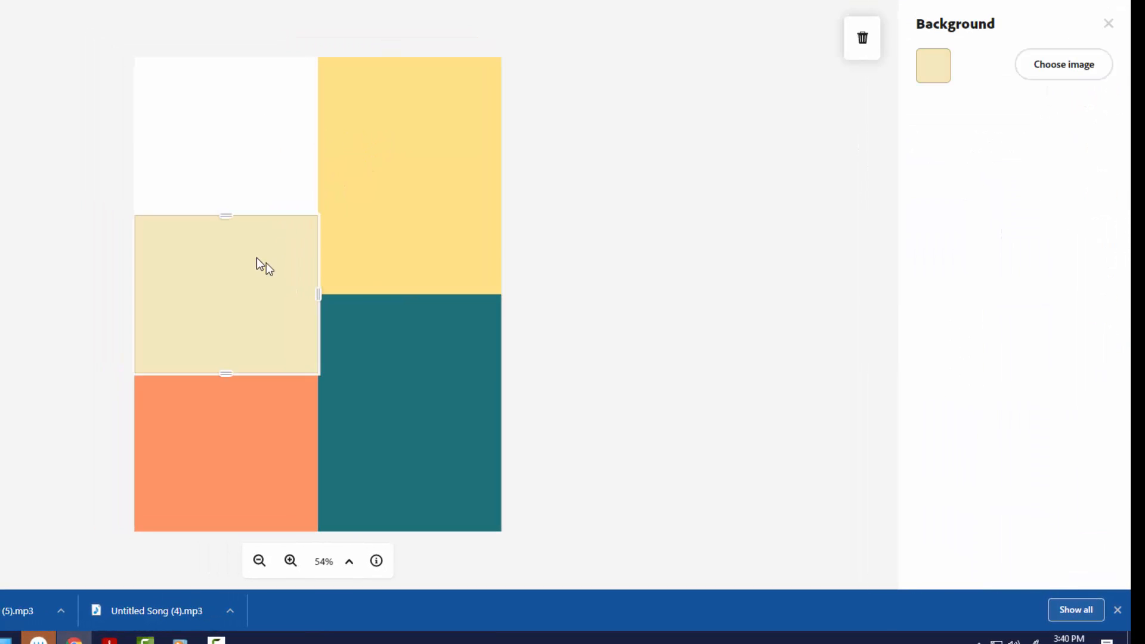
{"action": "left_click", "coordinate": [377, 349]}
{"action": "left_click", "coordinate": [237, 406]}
Try the current palette's orange #FF9666 and yellow #FFE184 as the background color of the top-left cell.
{"action": "left_click", "coordinate": [238, 202]}
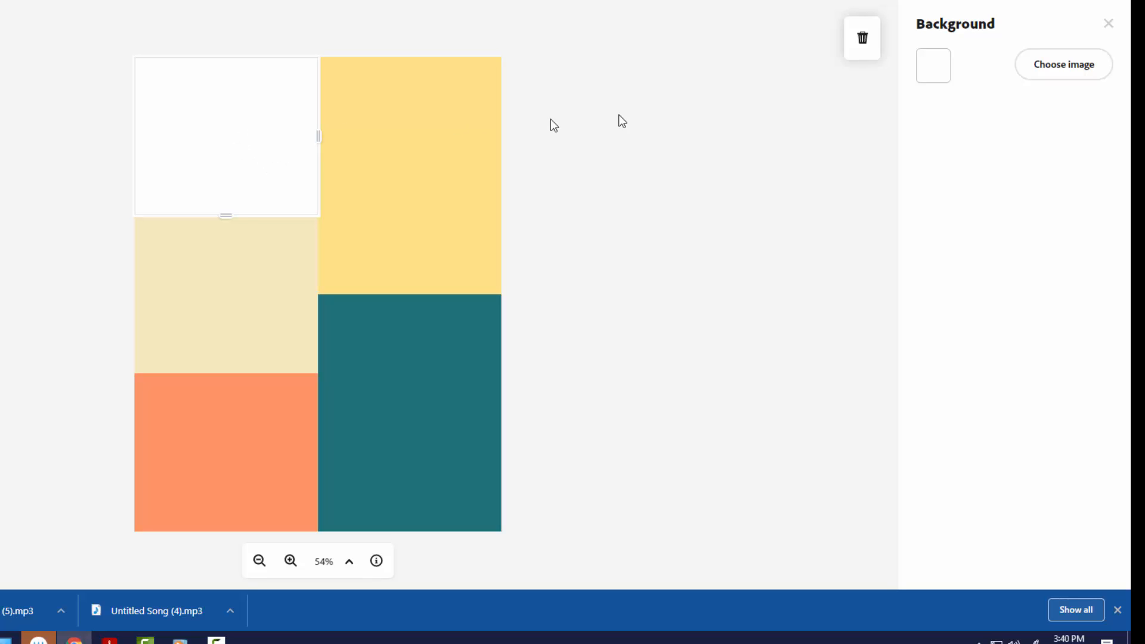
{"action": "left_click", "coordinate": [934, 67]}
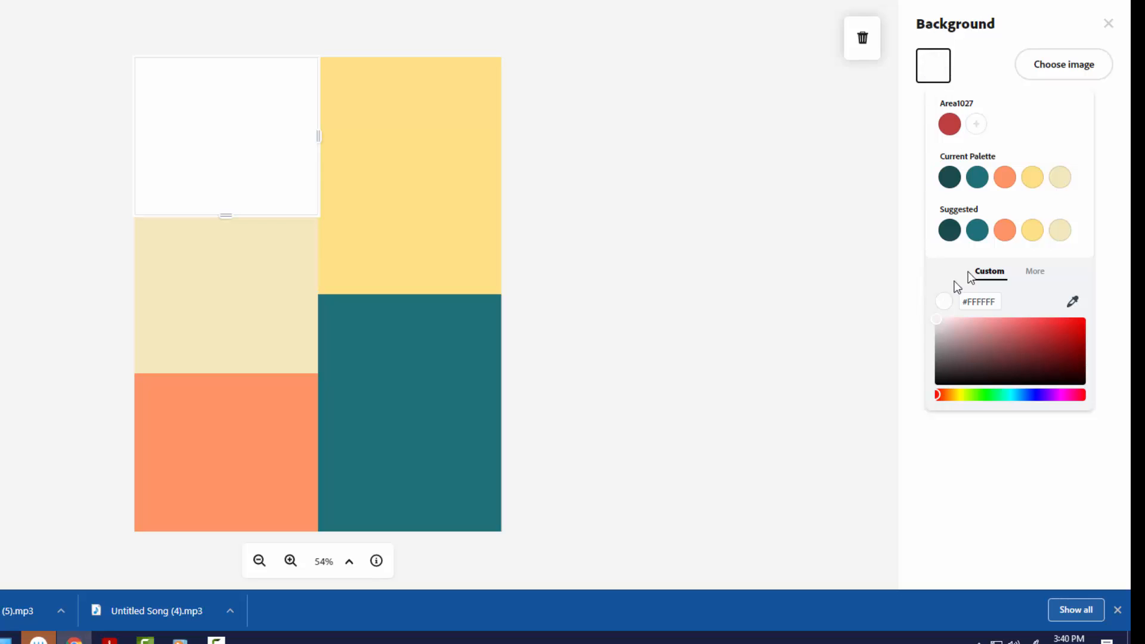
{"action": "left_click", "coordinate": [1005, 178]}
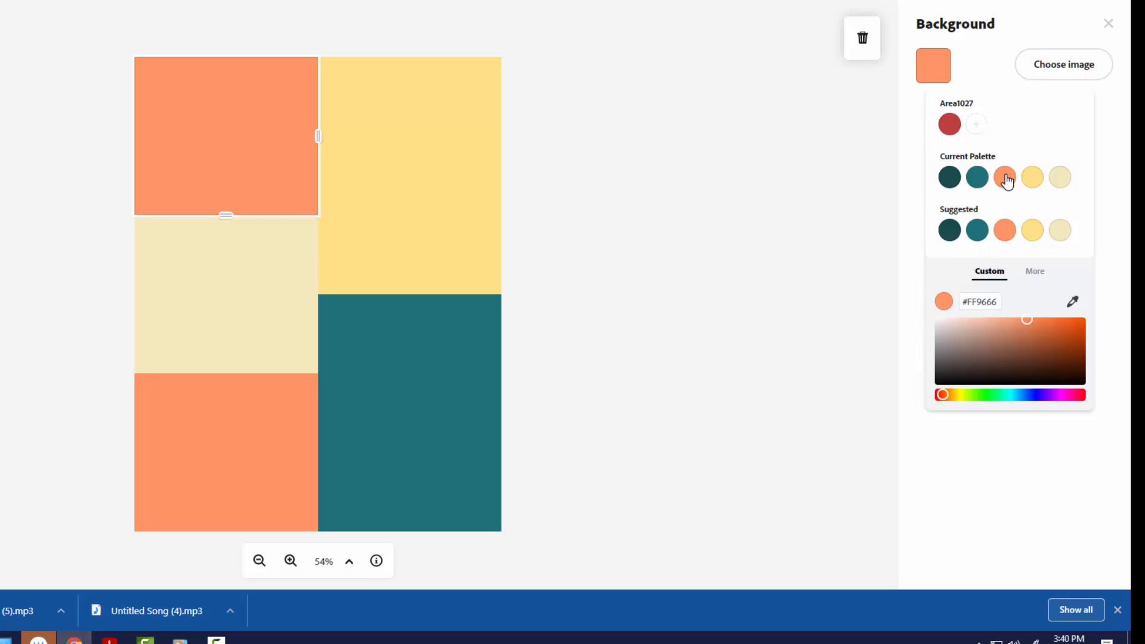
{"action": "left_click", "coordinate": [1028, 184]}
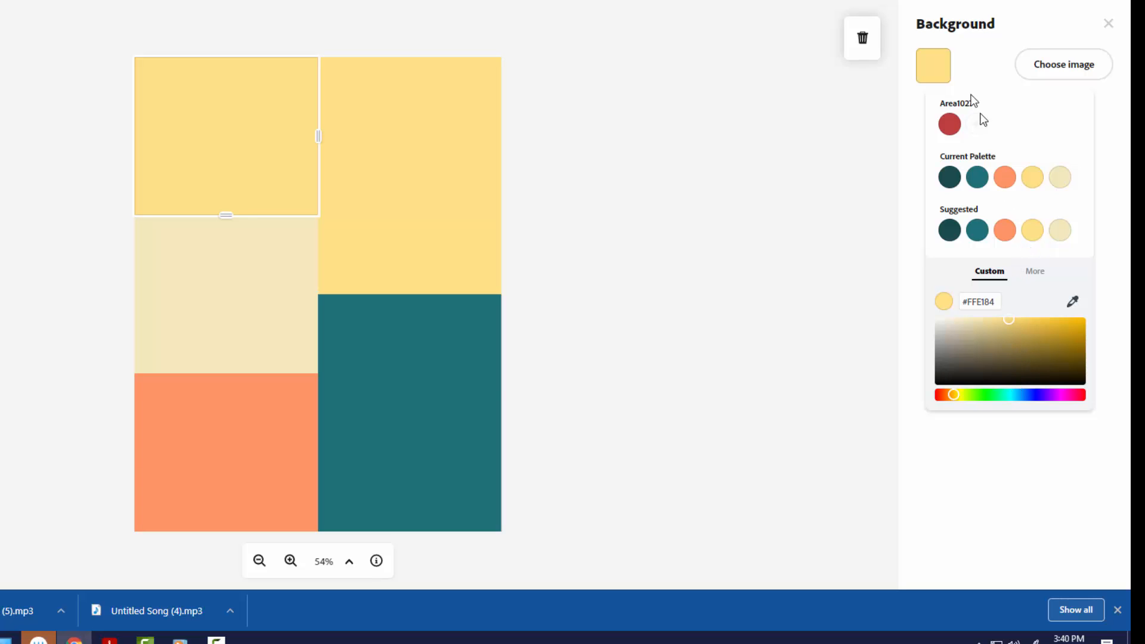
{"action": "left_click", "coordinate": [1109, 25]}
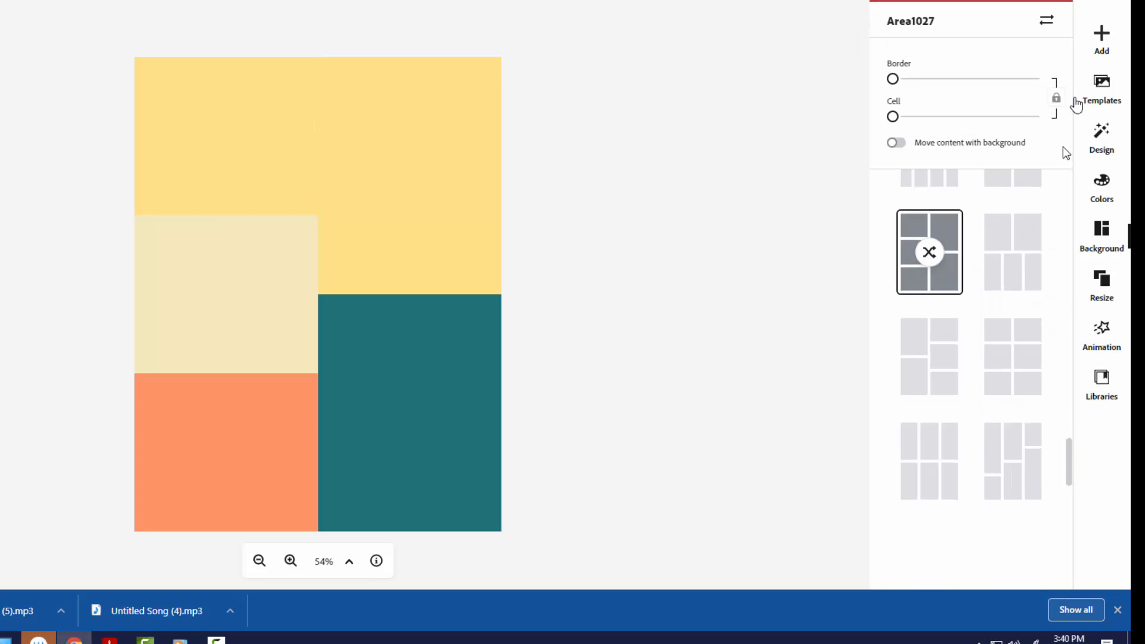
Apply the Bold color palette of dark green, green, light green, yellow and orange to the collage.
{"action": "left_click", "coordinate": [1103, 182]}
{"action": "scroll", "coordinate": [984, 393], "scroll_direction": "down", "scroll_amount": 12}
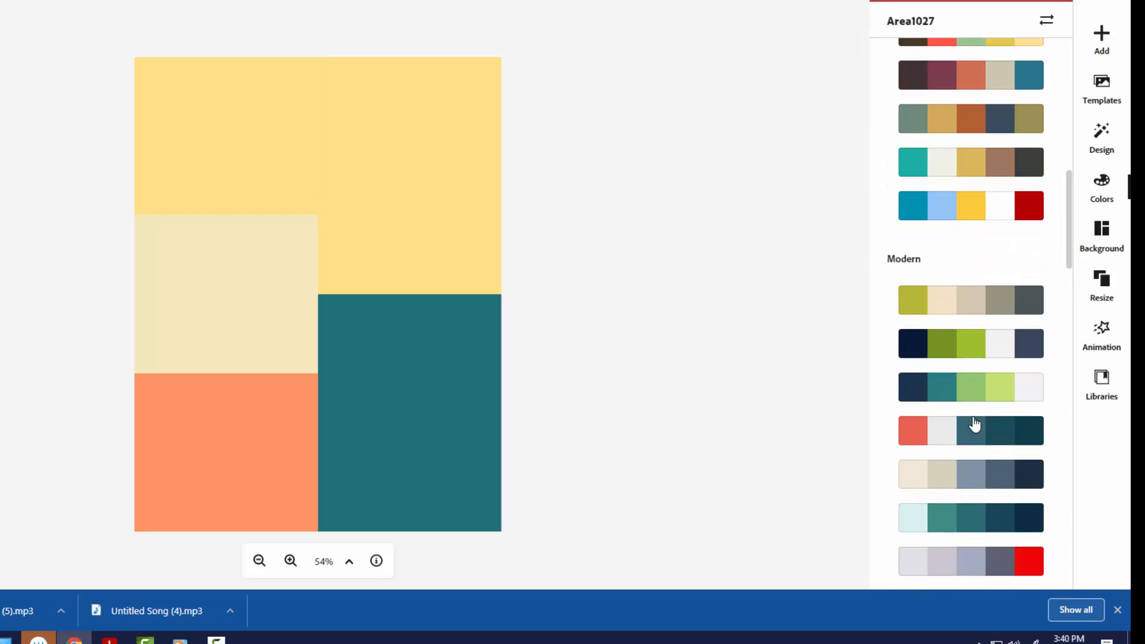
{"action": "scroll", "coordinate": [975, 425], "scroll_direction": "down", "scroll_amount": 10}
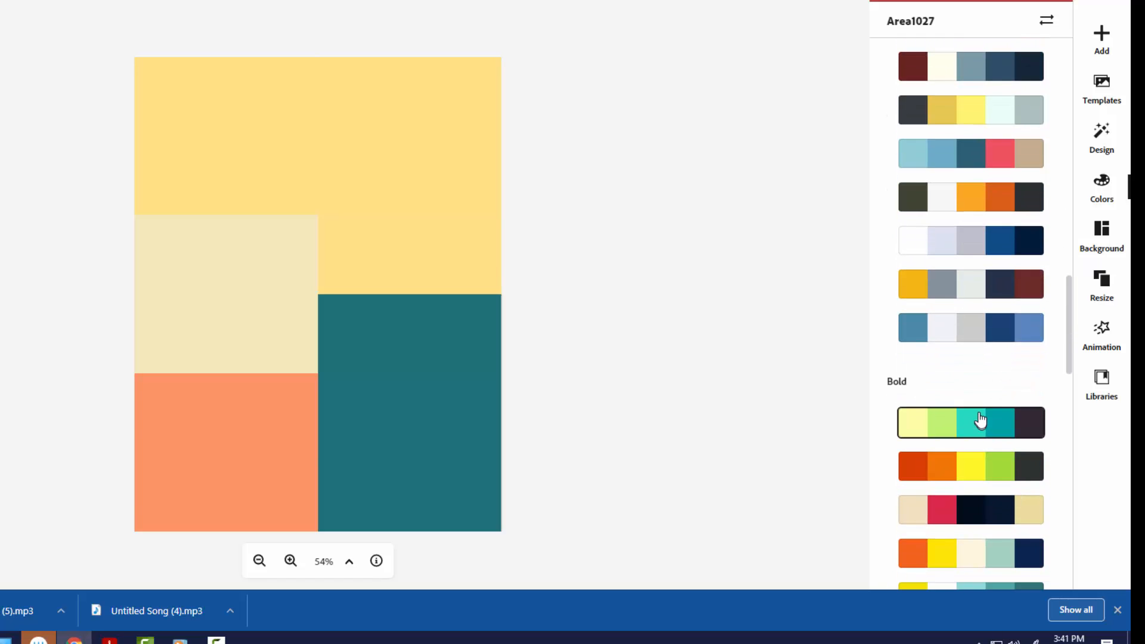
{"action": "scroll", "coordinate": [984, 411], "scroll_direction": "down", "scroll_amount": 8}
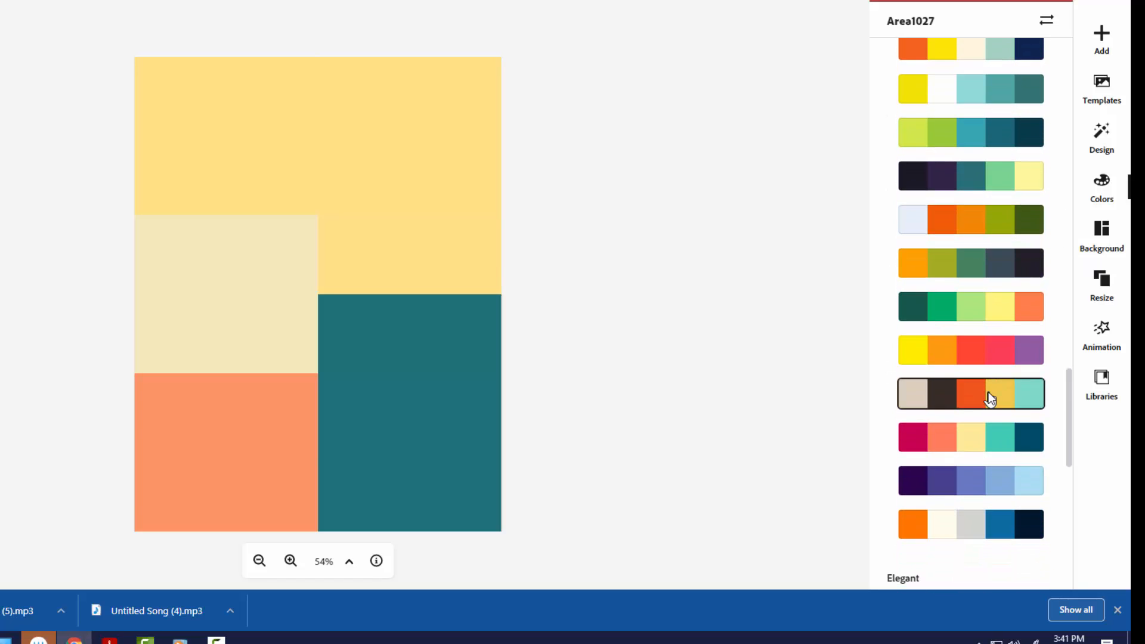
{"action": "left_click", "coordinate": [984, 310]}
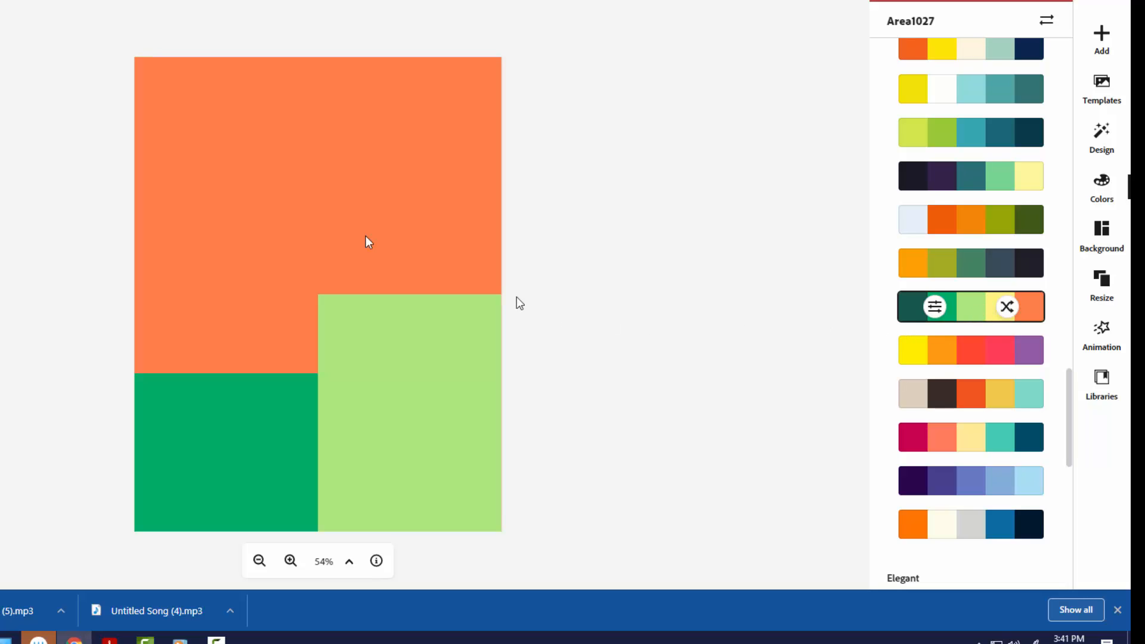
Set the top-left cell's background to the current palette's light green, #ABE67B.
{"action": "left_click", "coordinate": [208, 113]}
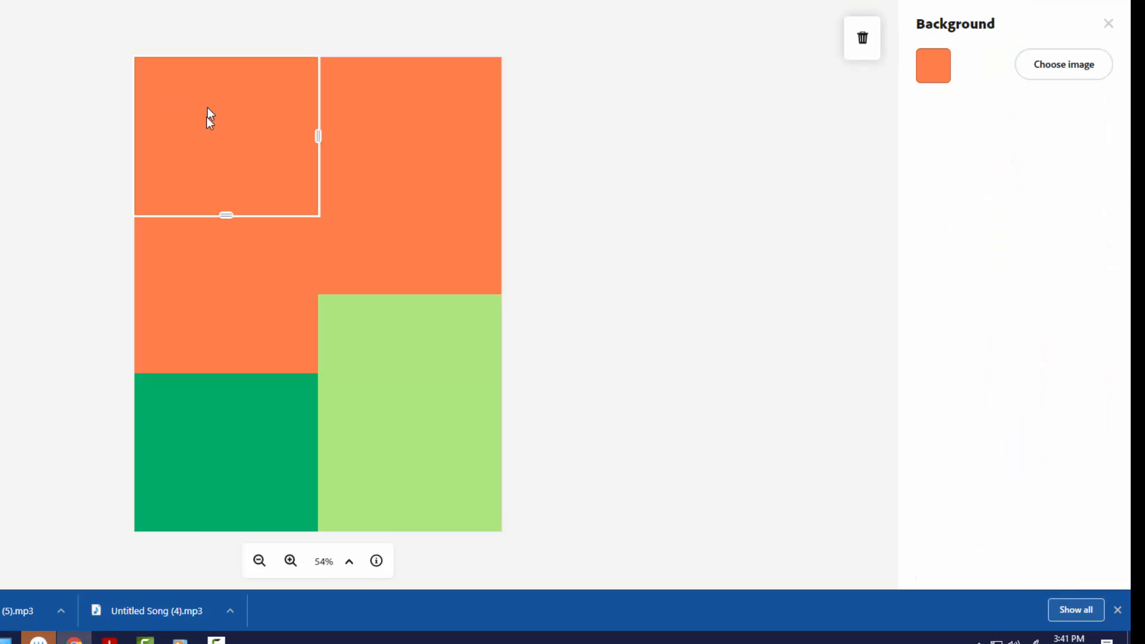
{"action": "left_click", "coordinate": [933, 65]}
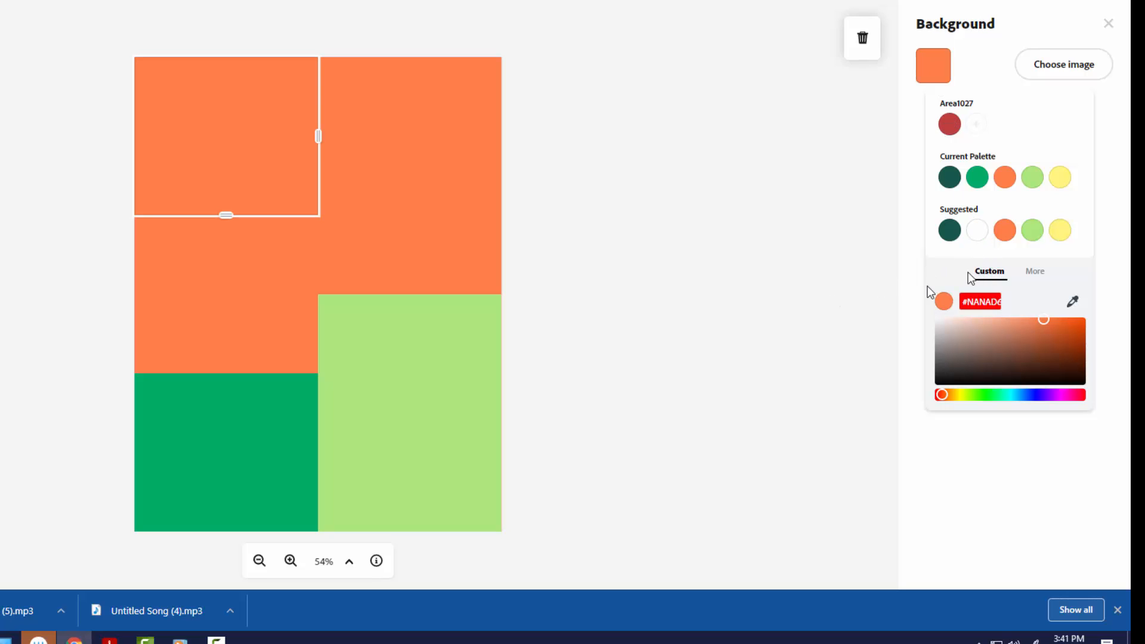
{"action": "left_click", "coordinate": [236, 187]}
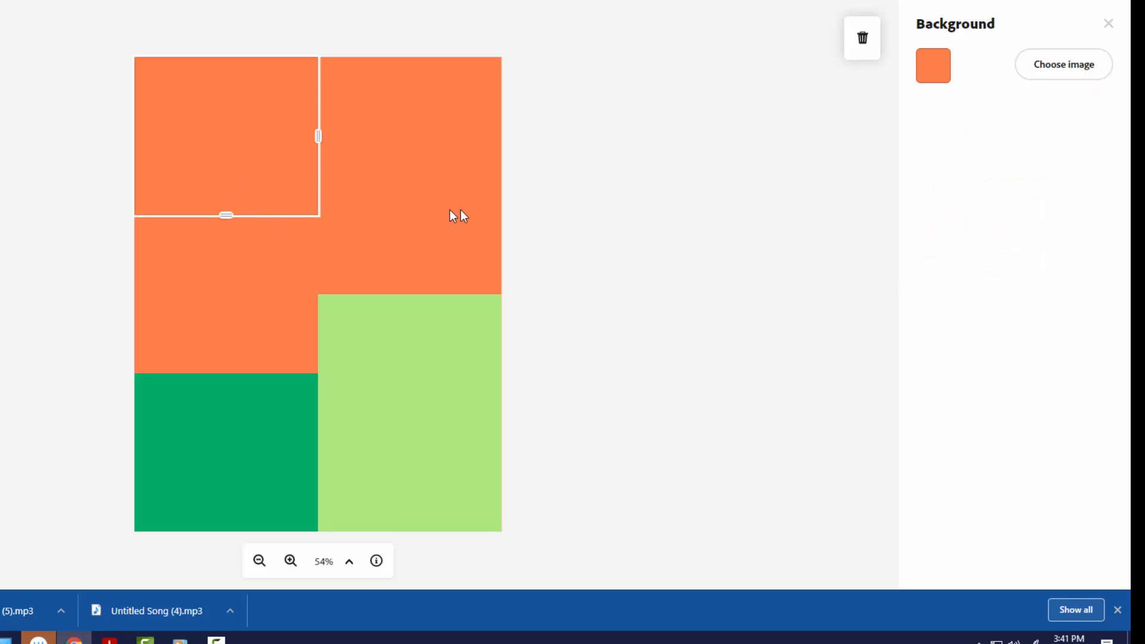
{"action": "left_click", "coordinate": [942, 75]}
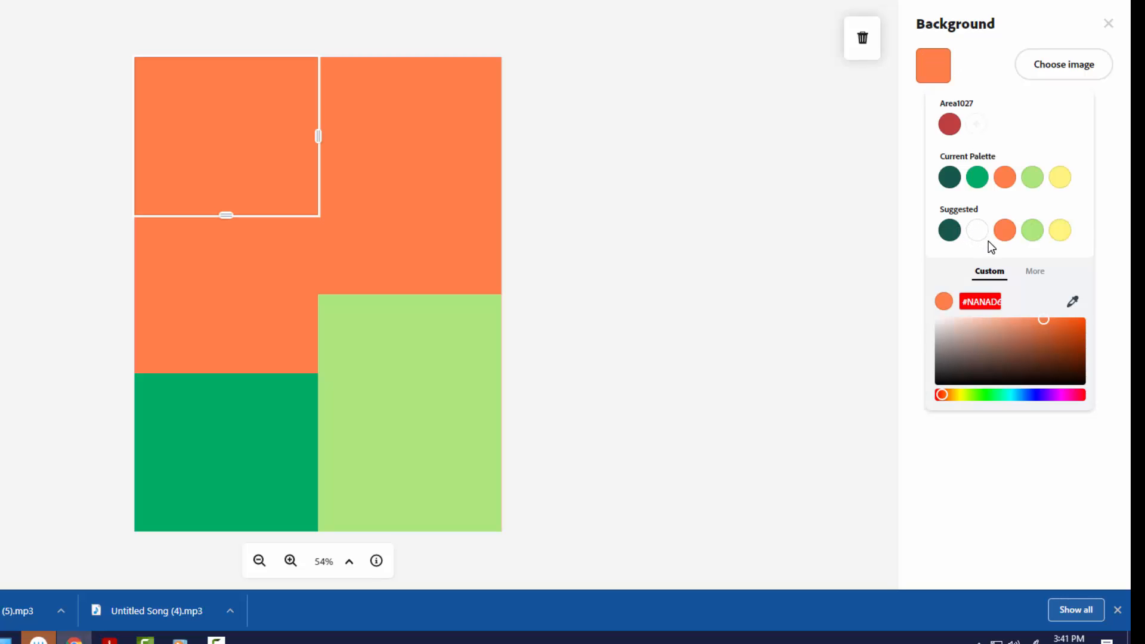
{"action": "left_click", "coordinate": [1032, 178]}
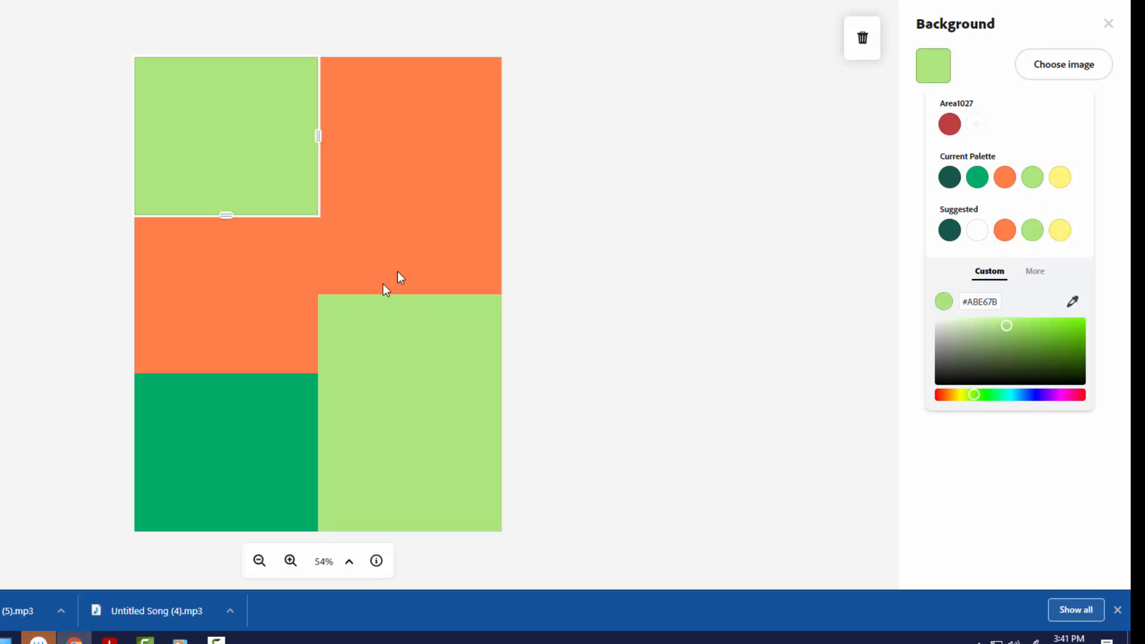
Set the top-right cell's background to the current palette's dark green and deselect the cell.
{"action": "left_click", "coordinate": [417, 232]}
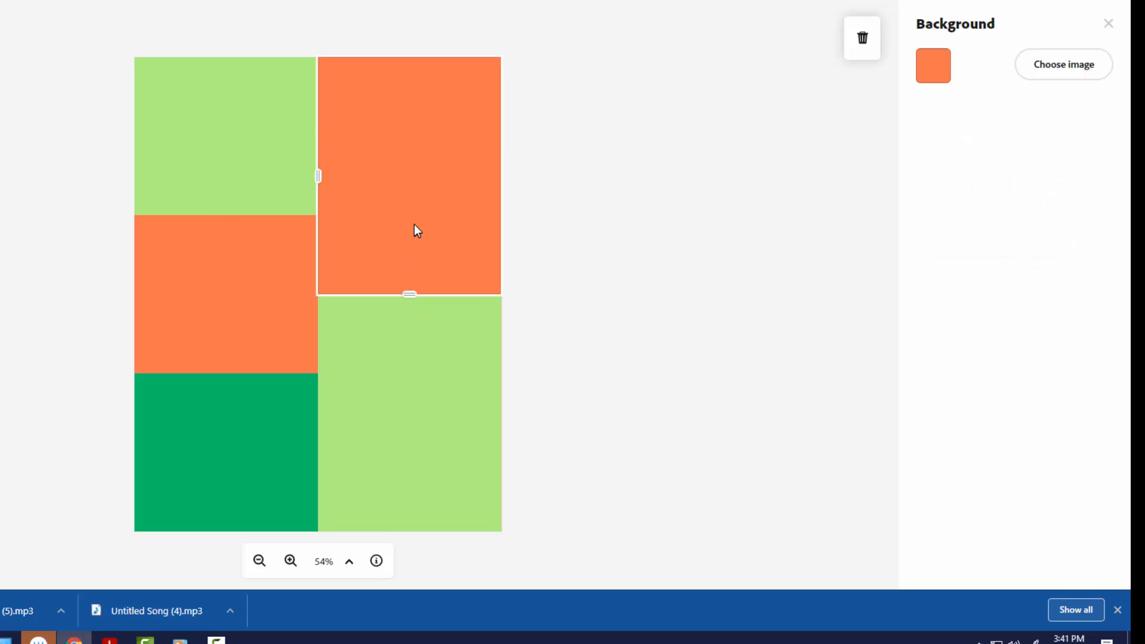
{"action": "left_click", "coordinate": [934, 68]}
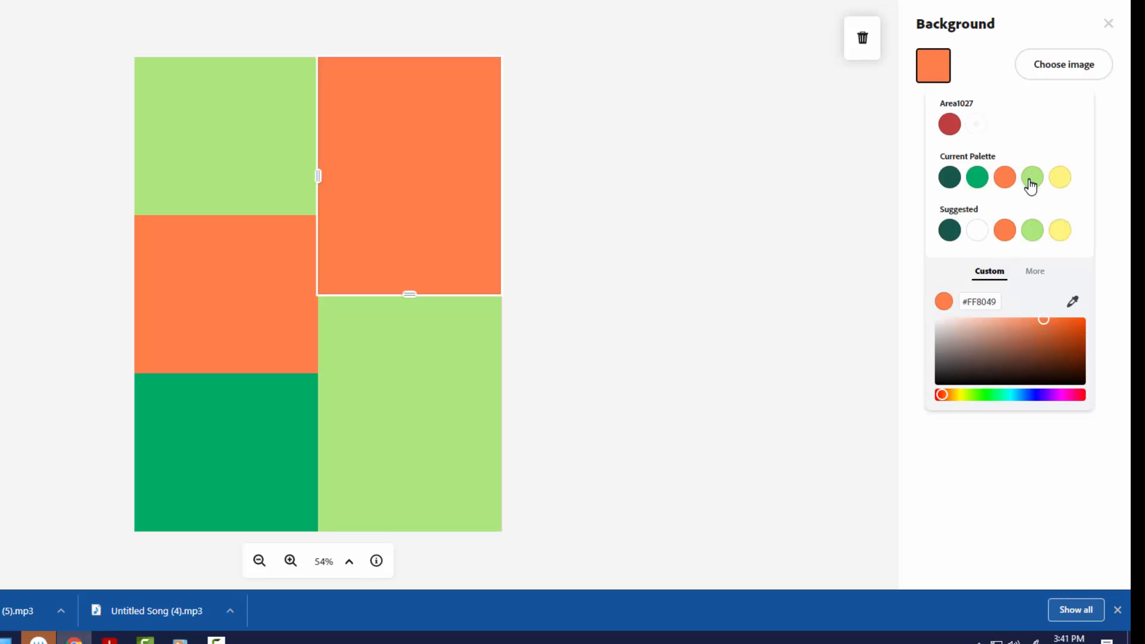
{"action": "left_click", "coordinate": [950, 179]}
{"action": "left_click", "coordinate": [606, 210]}
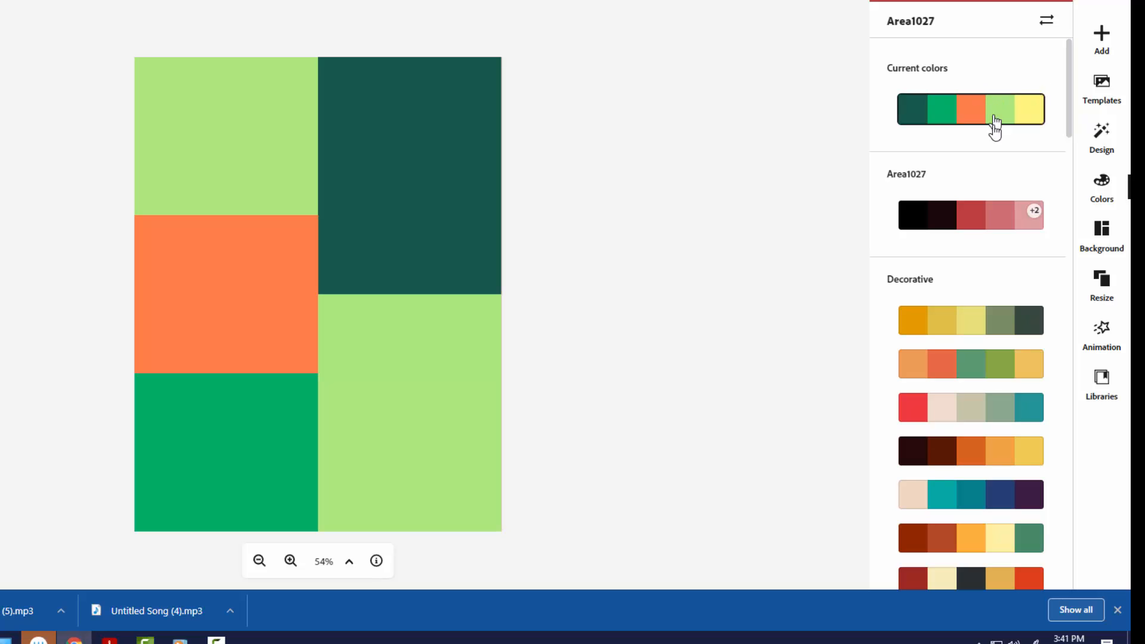
{"action": "scroll", "coordinate": [994, 158], "scroll_direction": "down", "scroll_amount": 6}
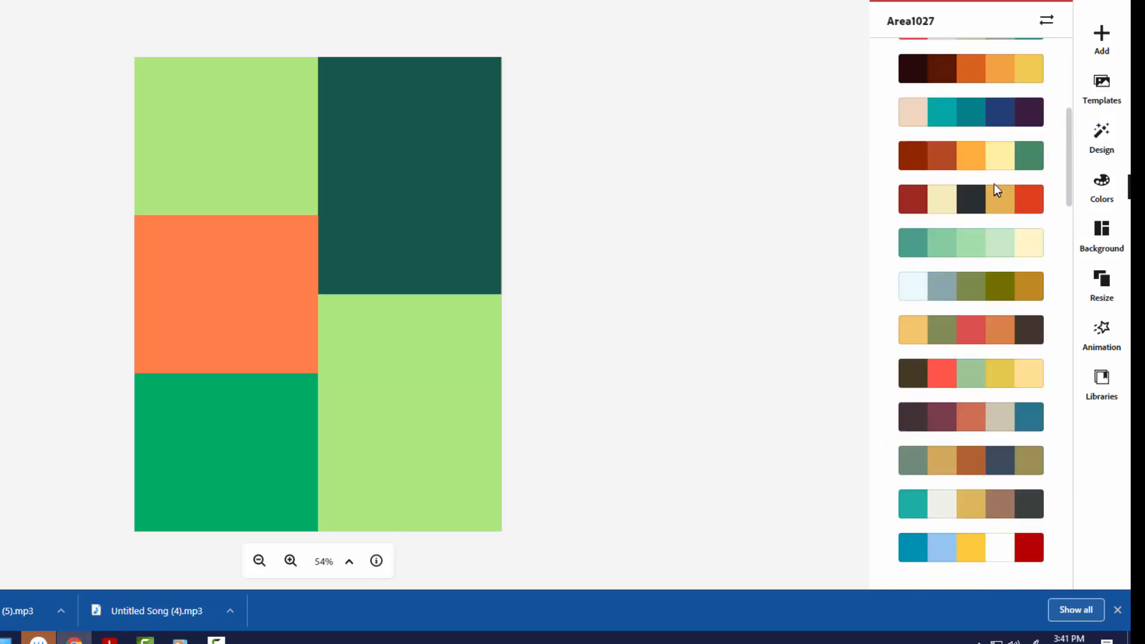
{"action": "scroll", "coordinate": [1008, 167], "scroll_direction": "up", "scroll_amount": 6}
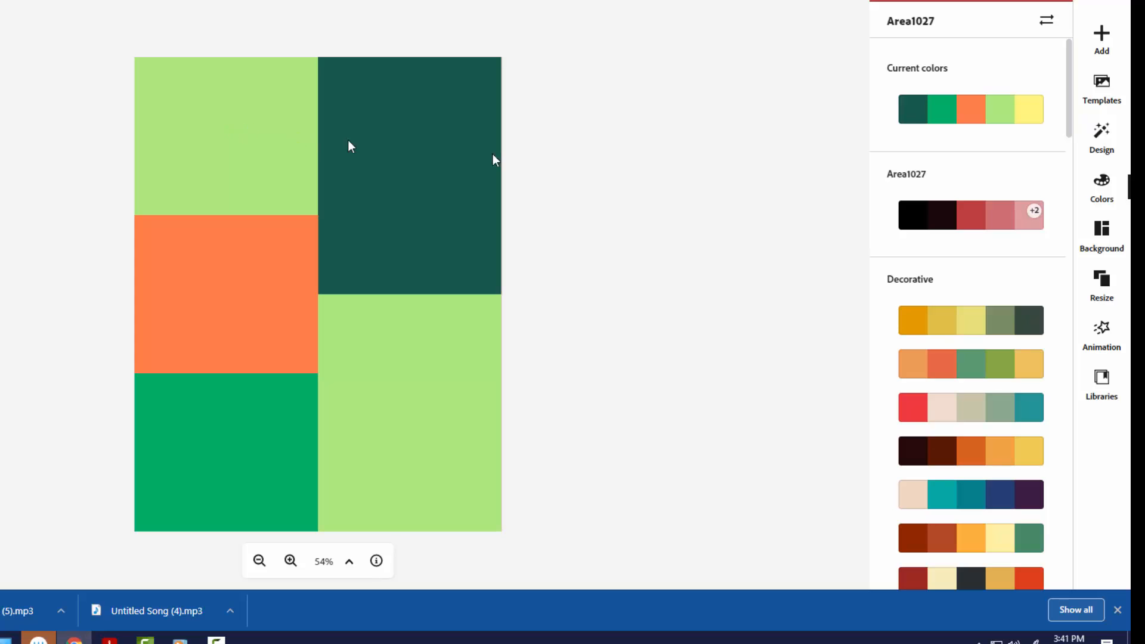
Try the "Make It Happen" type template on the collage's top-left cell and delete it.
{"action": "left_click", "coordinate": [1102, 37]}
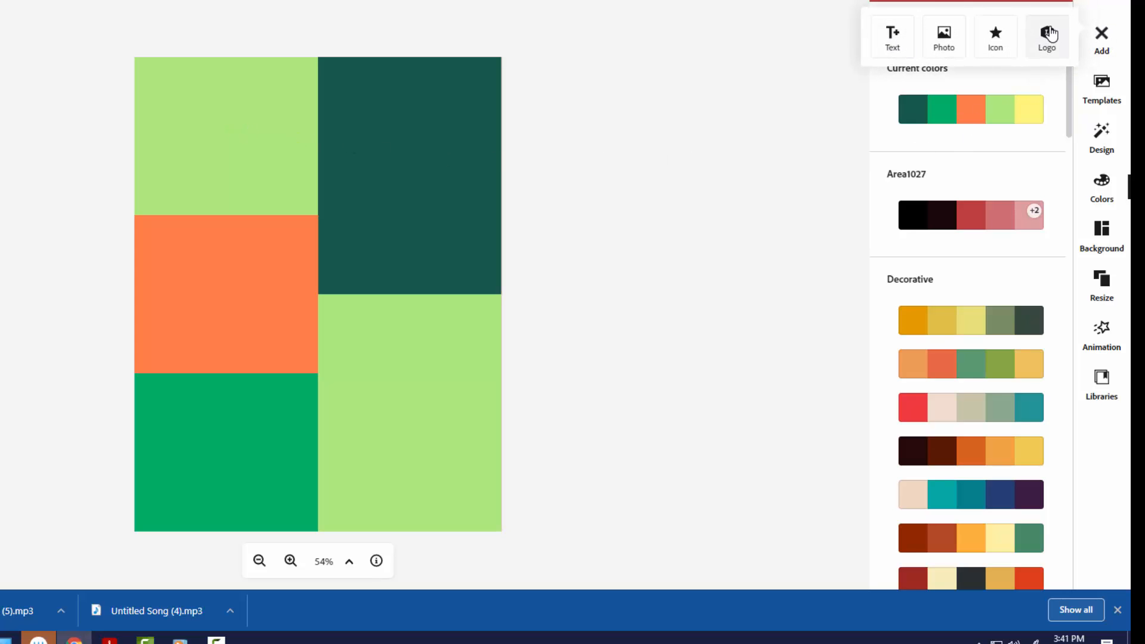
{"action": "left_click", "coordinate": [895, 39]}
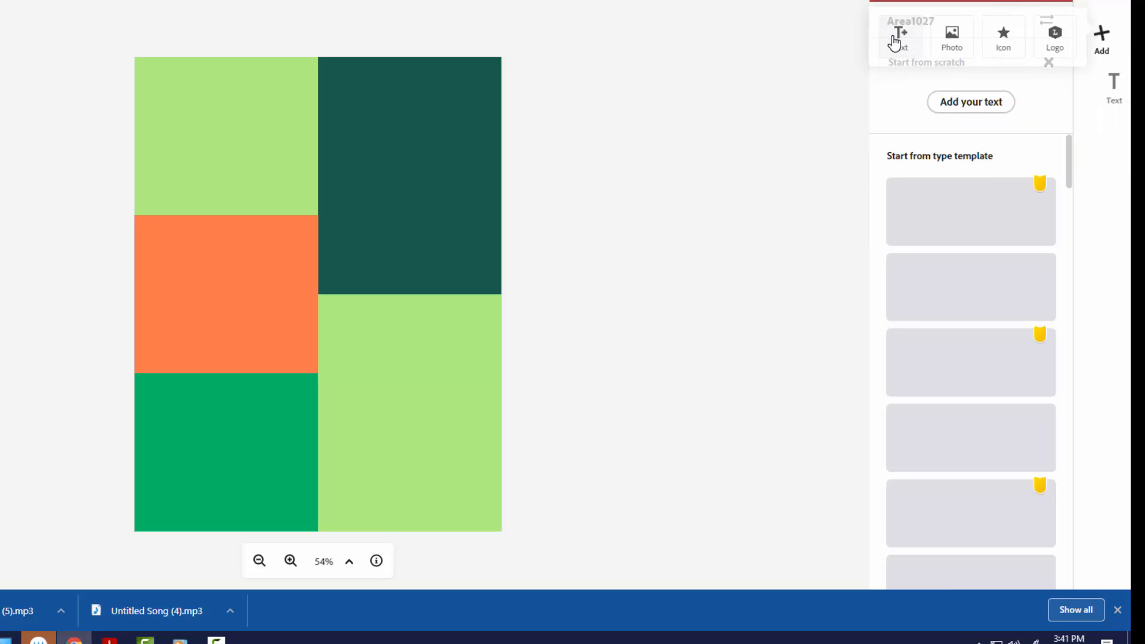
{"action": "scroll", "coordinate": [969, 489], "scroll_direction": "down", "scroll_amount": 12}
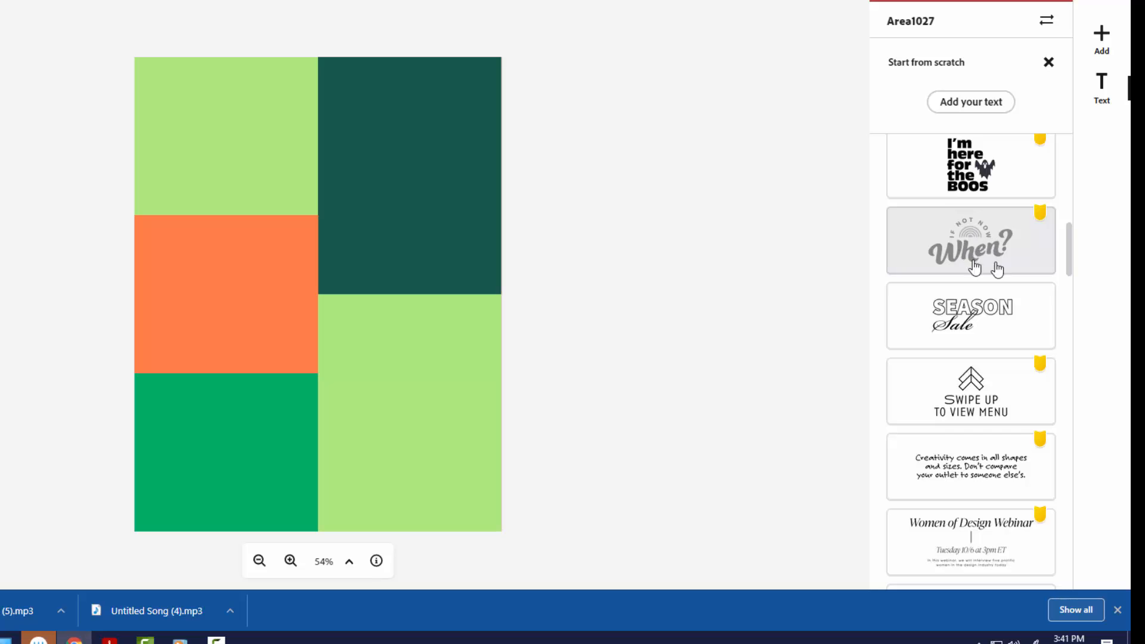
{"action": "scroll", "coordinate": [954, 331], "scroll_direction": "down", "scroll_amount": 1}
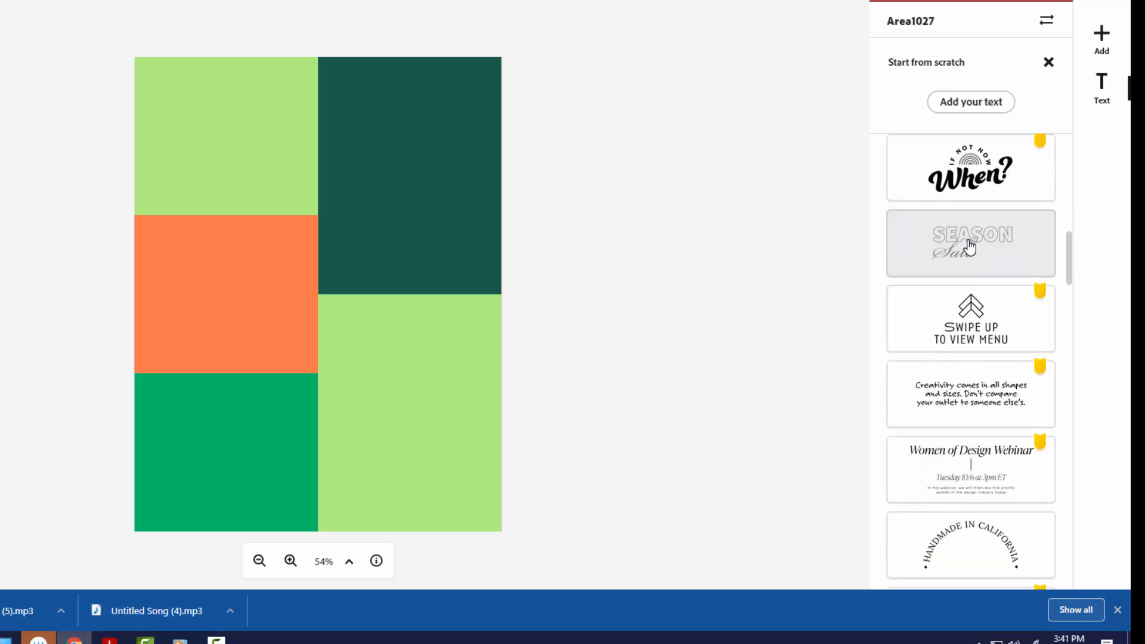
{"action": "scroll", "coordinate": [964, 441], "scroll_direction": "down", "scroll_amount": 5}
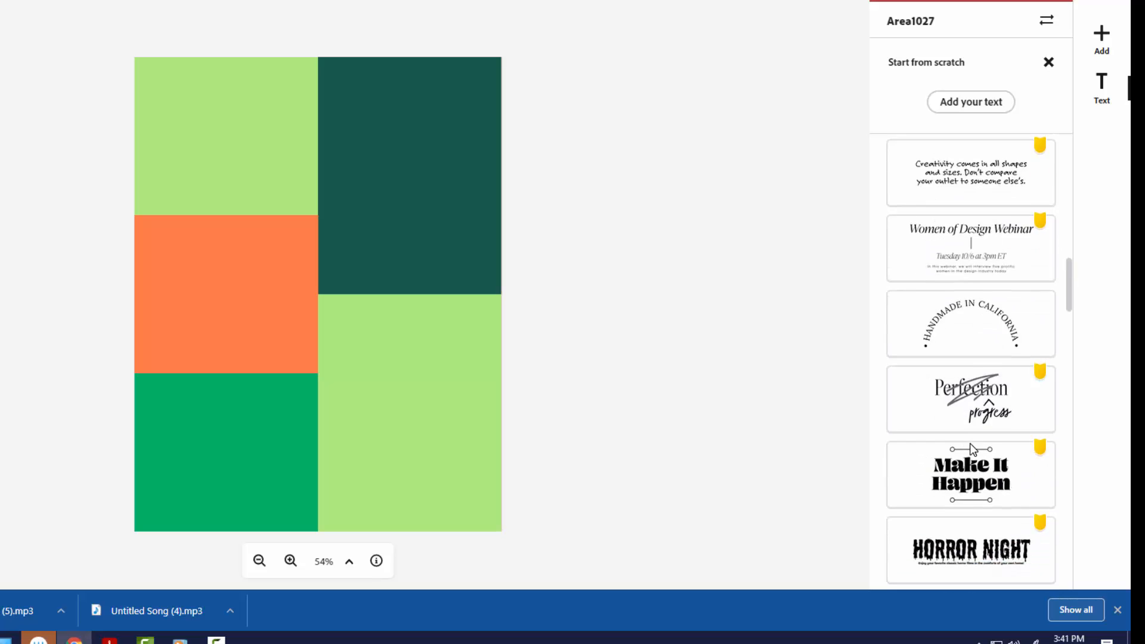
{"action": "left_click", "coordinate": [984, 345]}
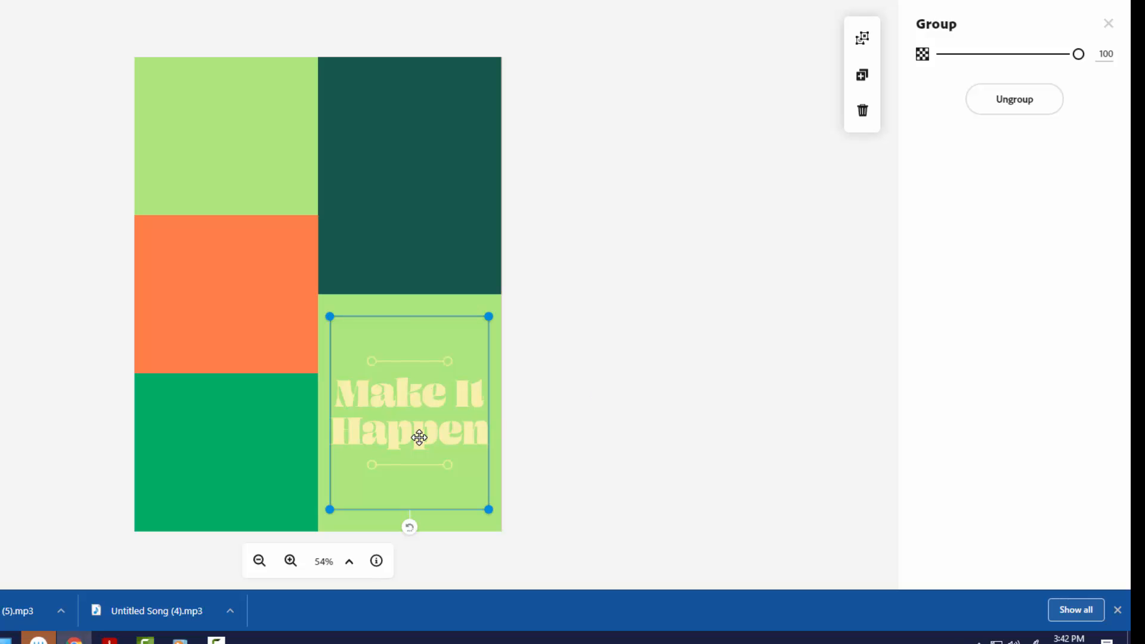
{"action": "left_click_drag", "start_coordinate": [416, 434], "coordinate": [229, 155]}
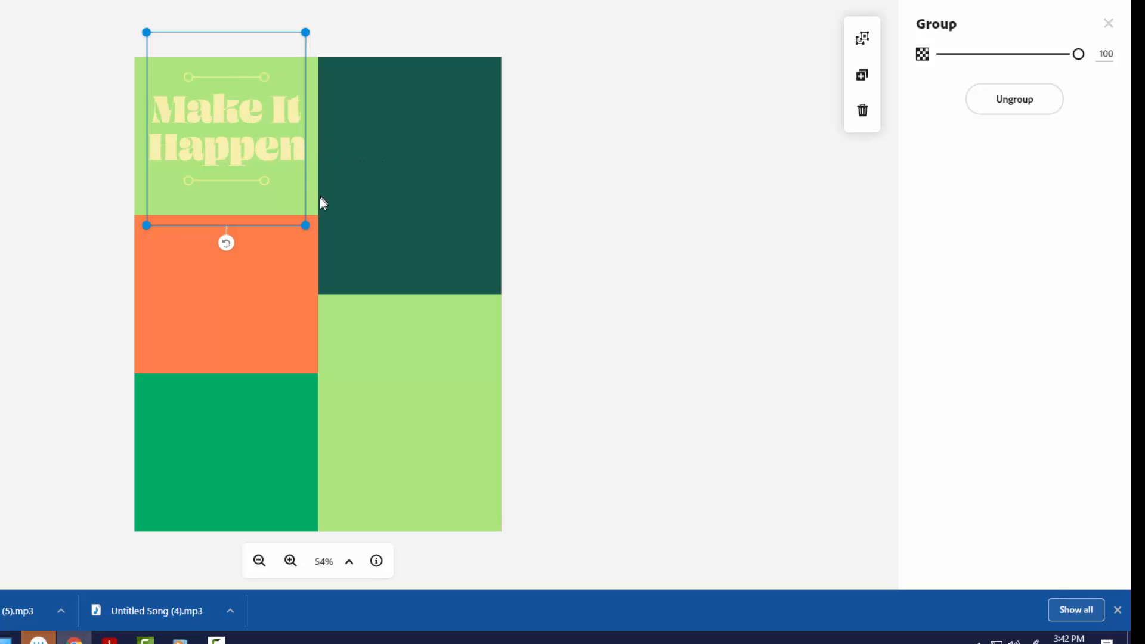
{"action": "key", "text": "Delete"}
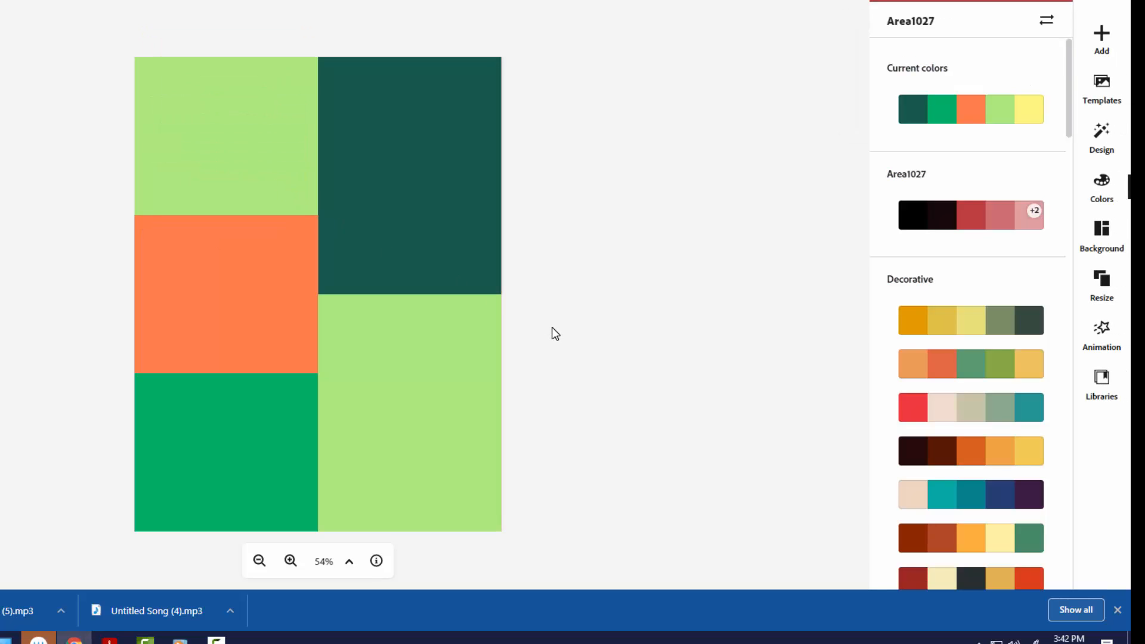
Add a text from scratch on three lines reading "Let the", "Goodies" and "Begin".
{"action": "left_click", "coordinate": [1102, 36]}
{"action": "left_click", "coordinate": [896, 41]}
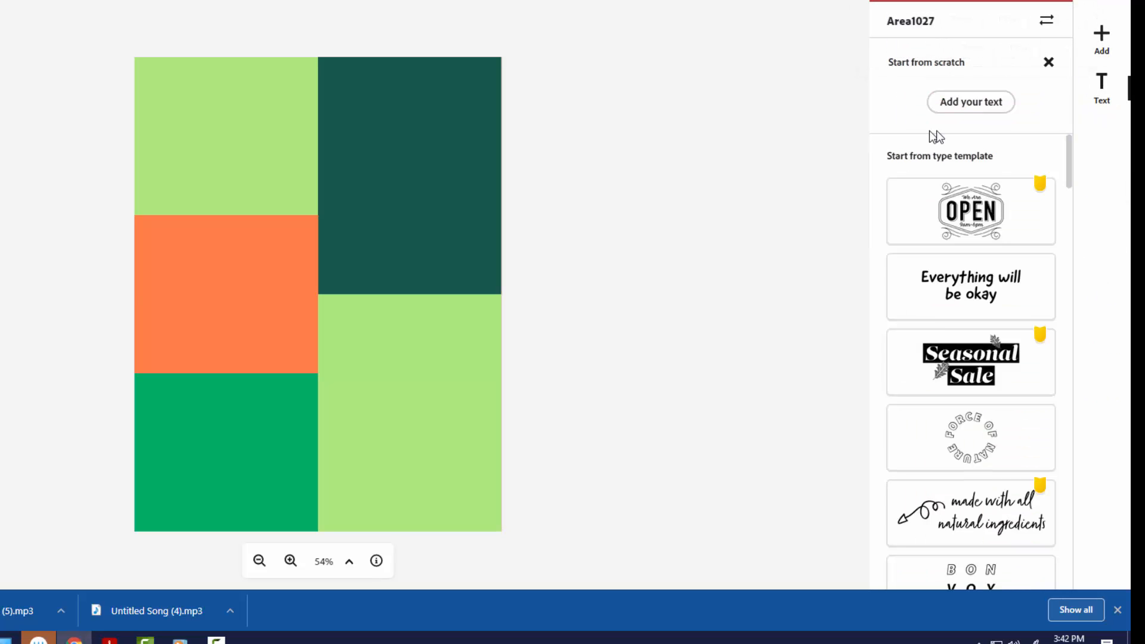
{"action": "scroll", "coordinate": [978, 411], "scroll_direction": "down", "scroll_amount": 5}
{"action": "scroll", "coordinate": [977, 406], "scroll_direction": "up", "scroll_amount": 8}
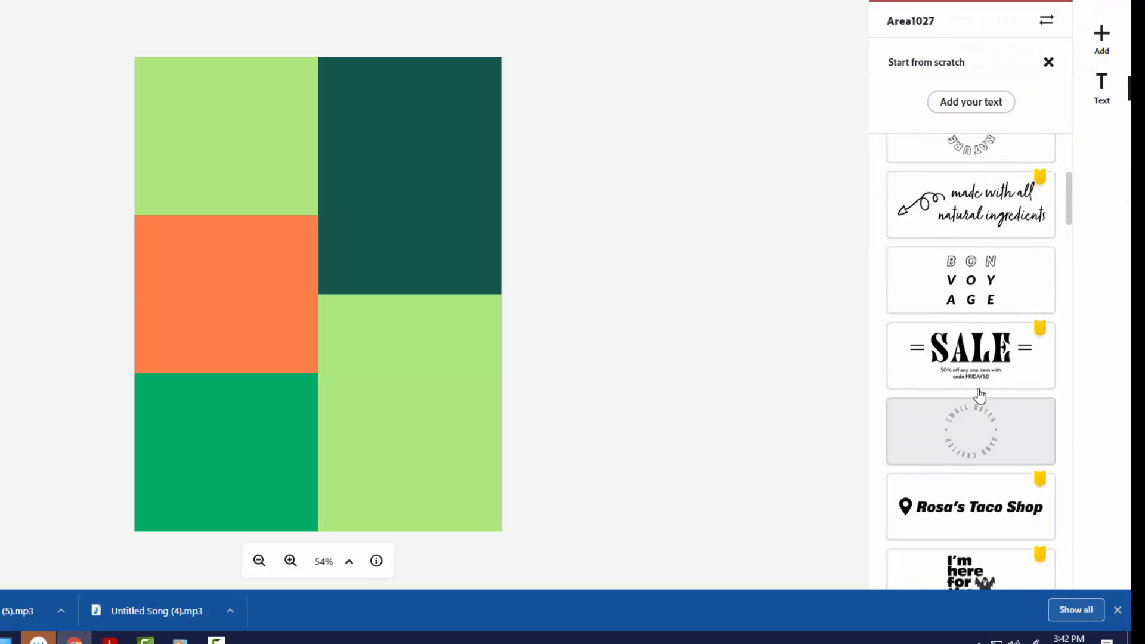
{"action": "left_click", "coordinate": [962, 105]}
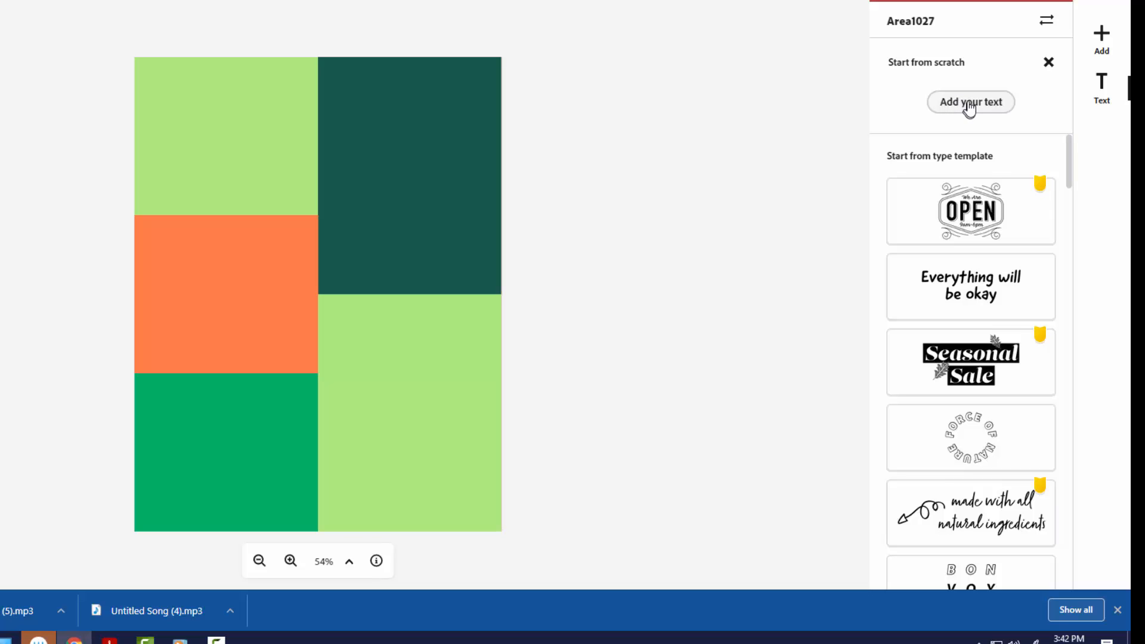
{"action": "left_click", "coordinate": [962, 106]}
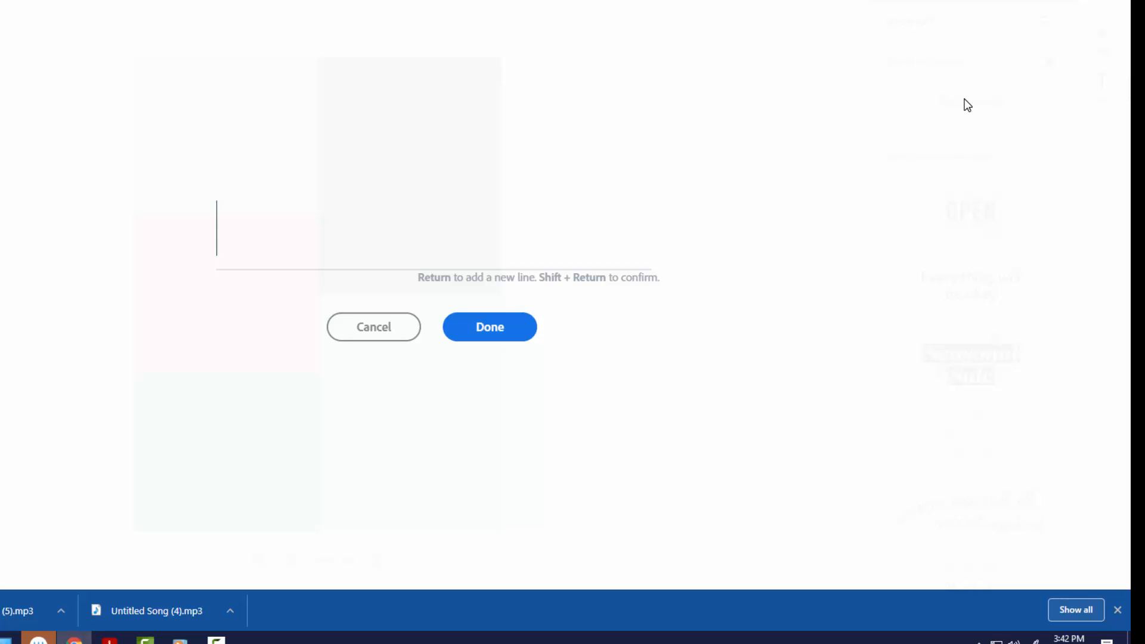
{"action": "type", "text": "Let"}
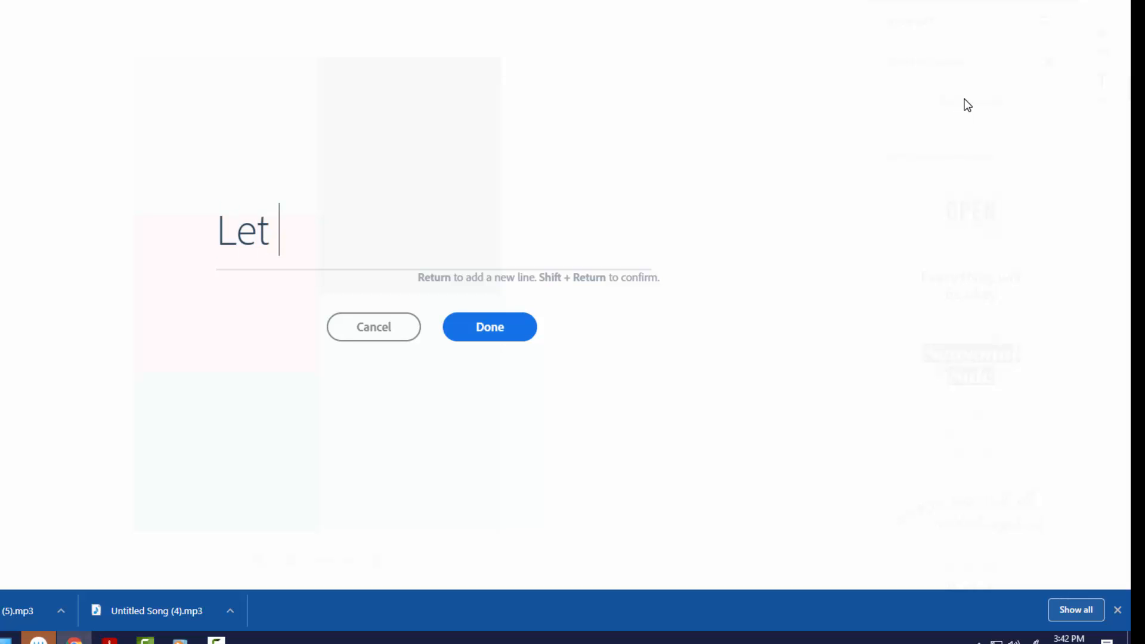
{"action": "type", "text": " the"}
{"action": "key", "text": "Return"}
{"action": "type", "text": "G"}
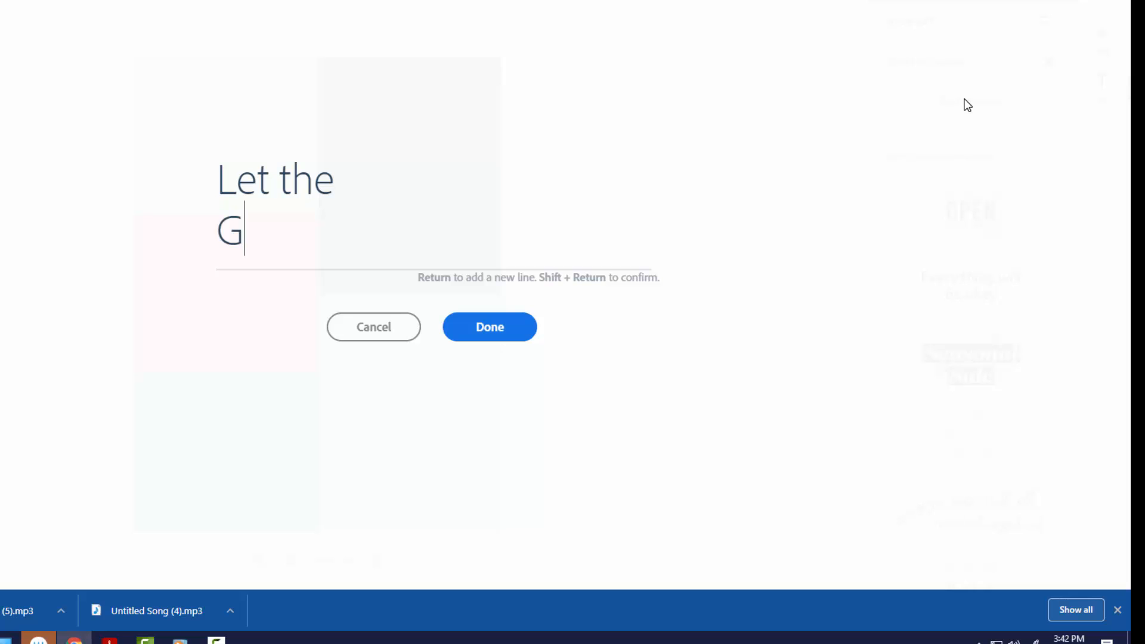
{"action": "type", "text": "oodies"}
{"action": "key", "text": "Return"}
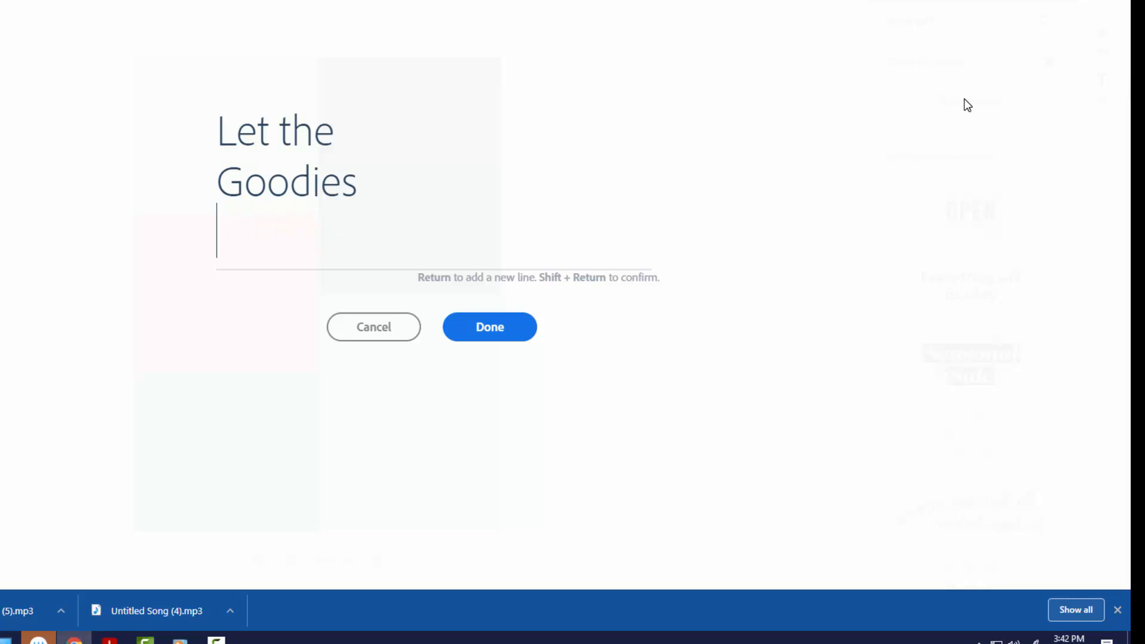
{"action": "type", "text": "Begin"}
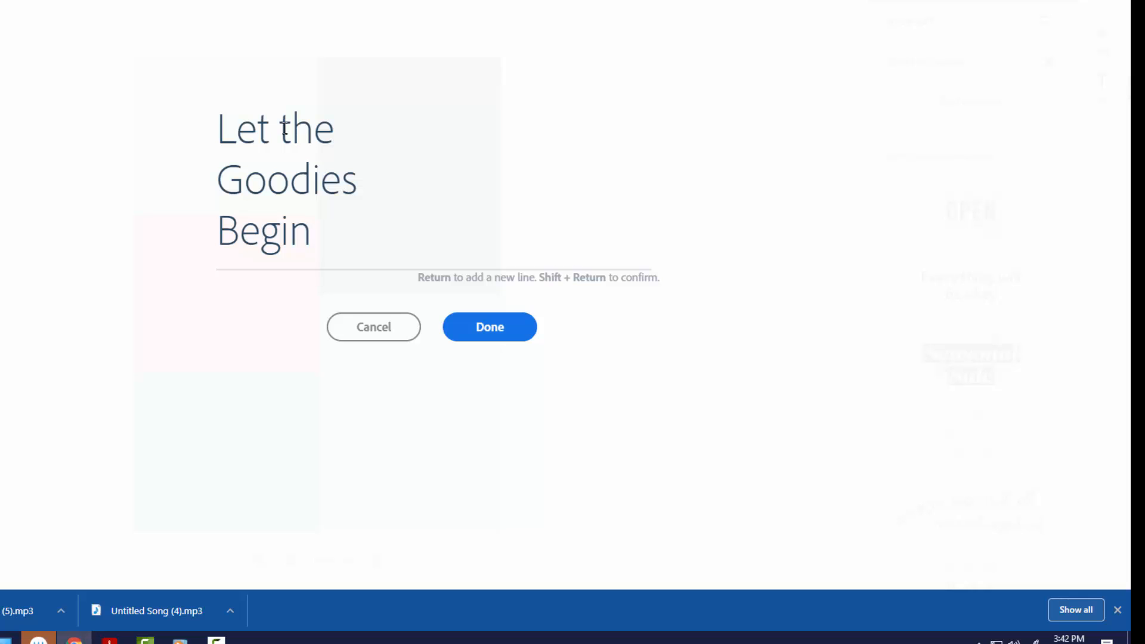
{"action": "left_click", "coordinate": [491, 338]}
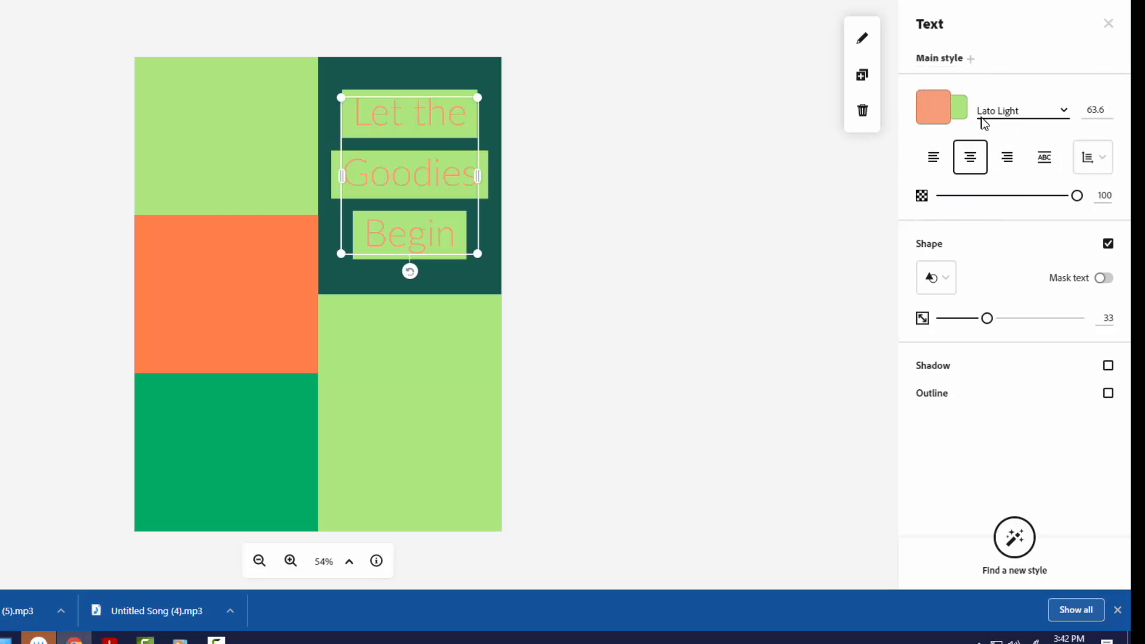
Right-align the "Let the Goodies Begin" text and set its font to League Gothic Italic.
{"action": "left_click", "coordinate": [1007, 169]}
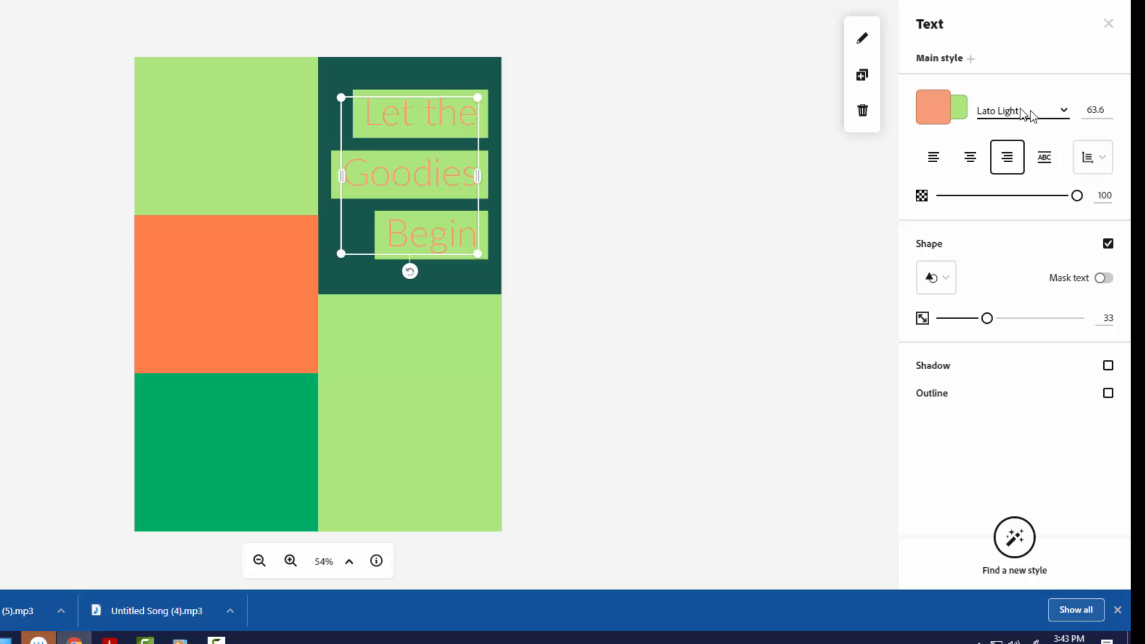
{"action": "left_click", "coordinate": [1038, 111]}
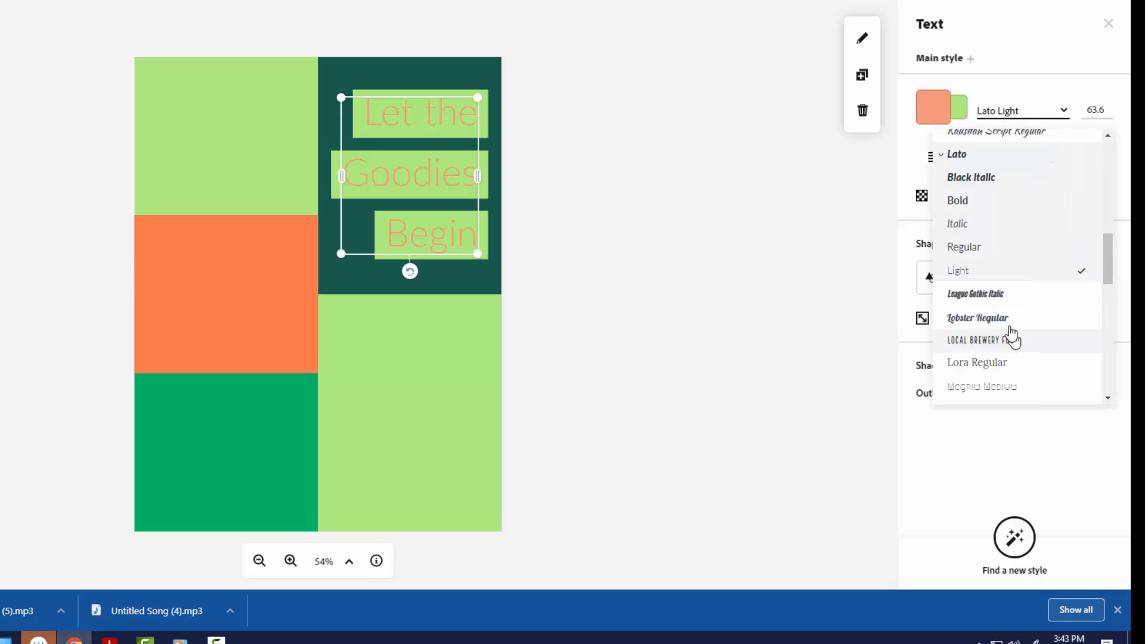
{"action": "left_click", "coordinate": [978, 295]}
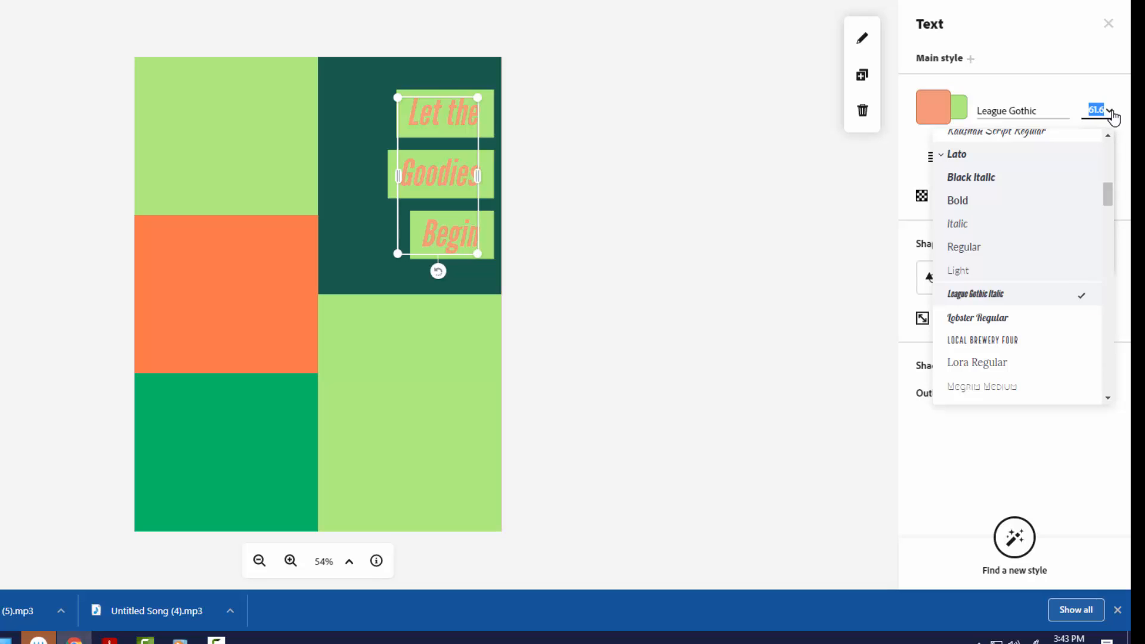
Try font sizes 132 and 60 on the "Let the Goodies Begin" text.
{"action": "left_click", "coordinate": [1111, 112]}
{"action": "left_click", "coordinate": [1111, 114]}
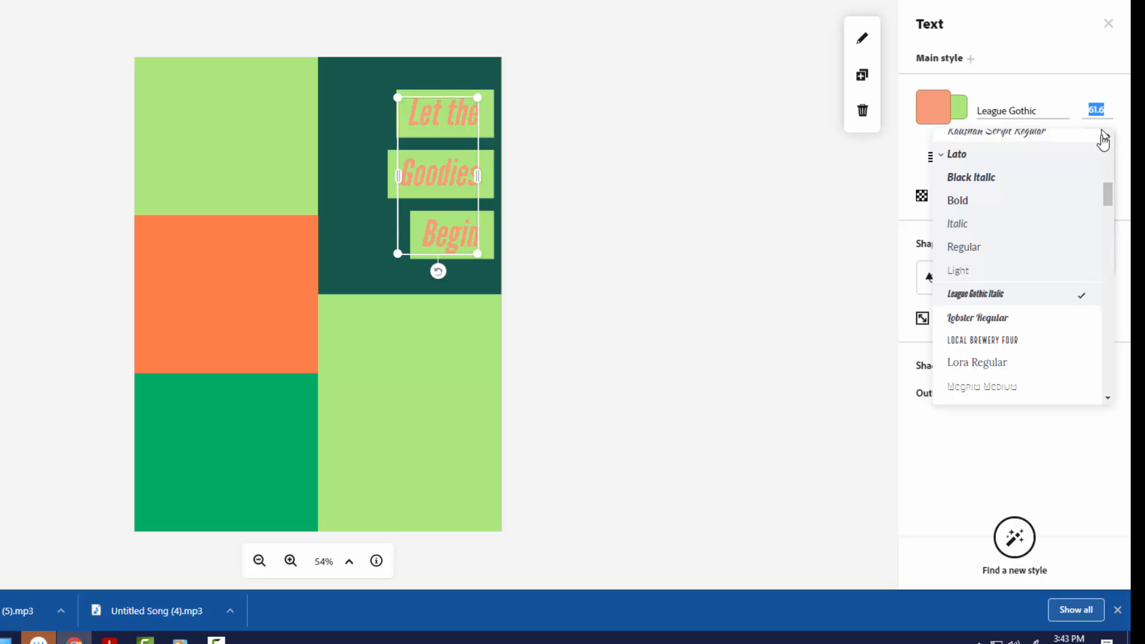
{"action": "left_click", "coordinate": [1087, 98]}
{"action": "left_click", "coordinate": [1109, 112]}
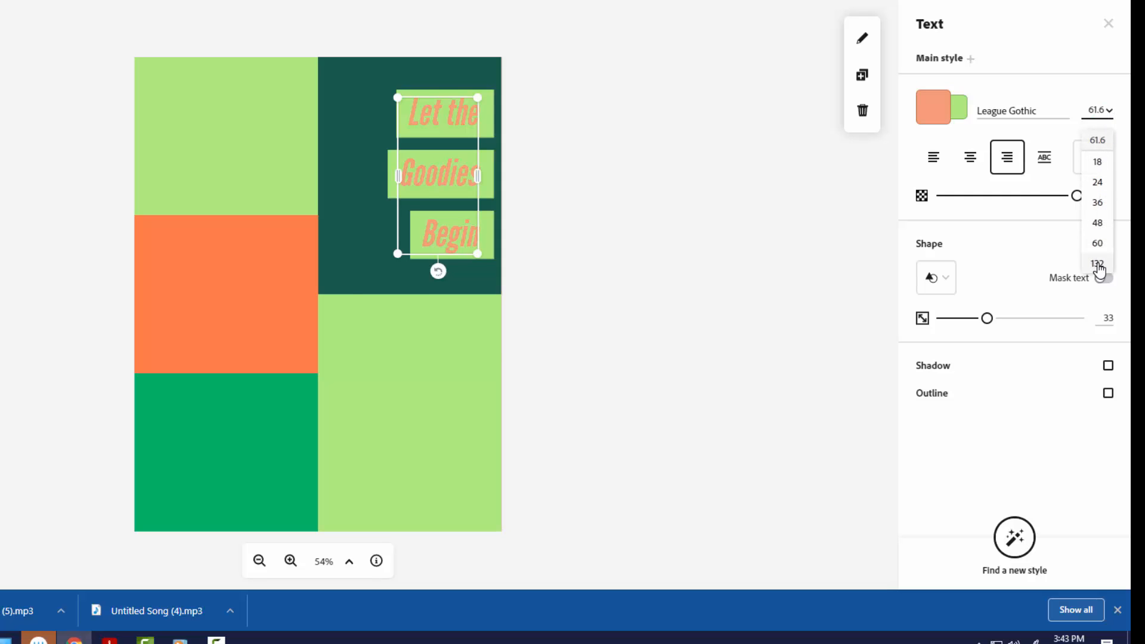
{"action": "left_click", "coordinate": [1098, 263]}
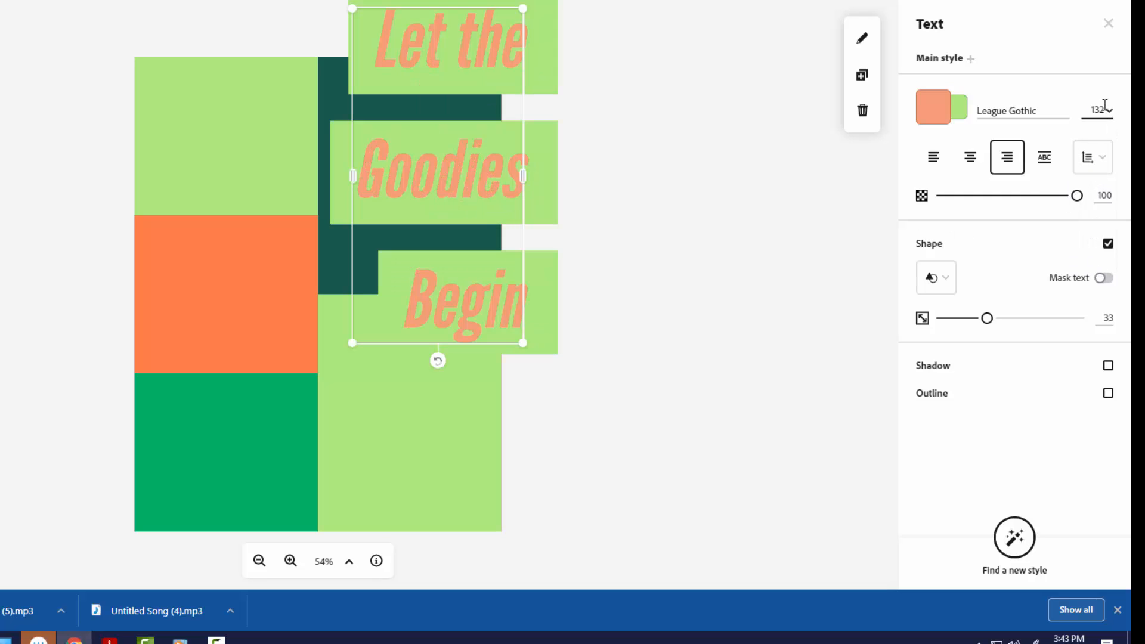
{"action": "left_click", "coordinate": [1108, 114]}
{"action": "left_click", "coordinate": [1098, 243]}
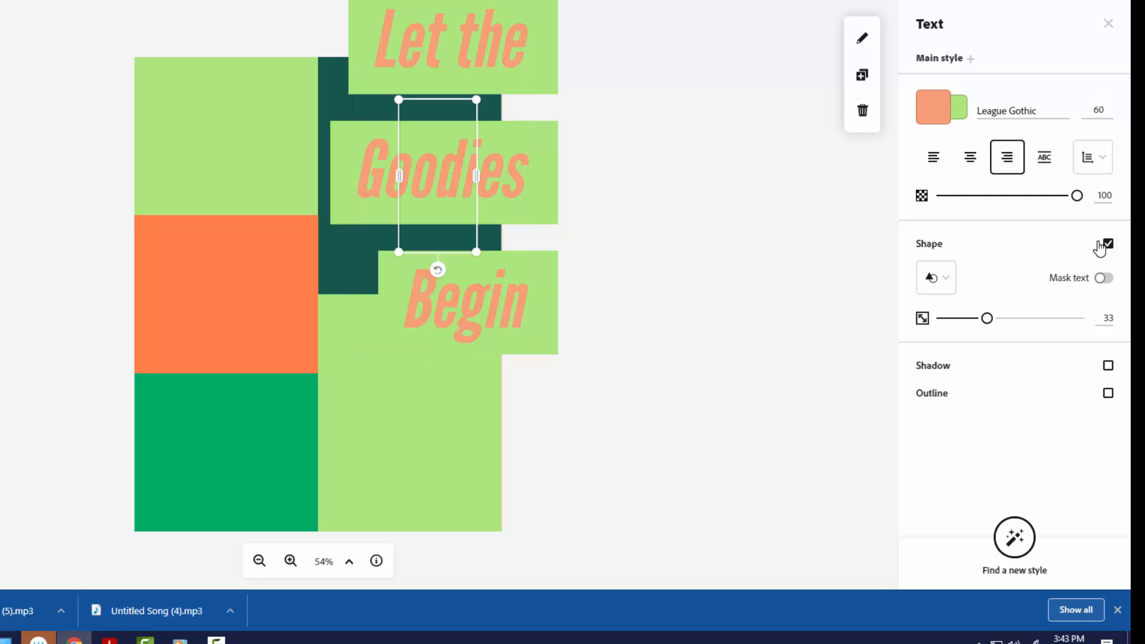
Set the text's font size to 80 and move it slightly left so it fits within the top-right cell.
{"action": "left_click", "coordinate": [1098, 109]}
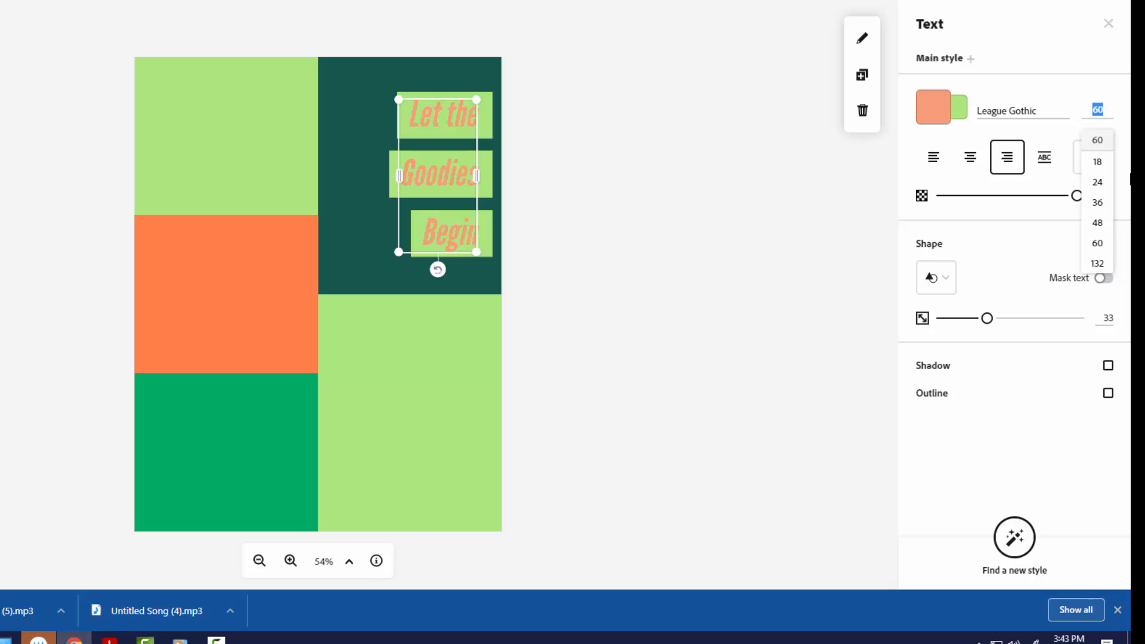
{"action": "type", "text": "80"}
{"action": "key", "text": "Return"}
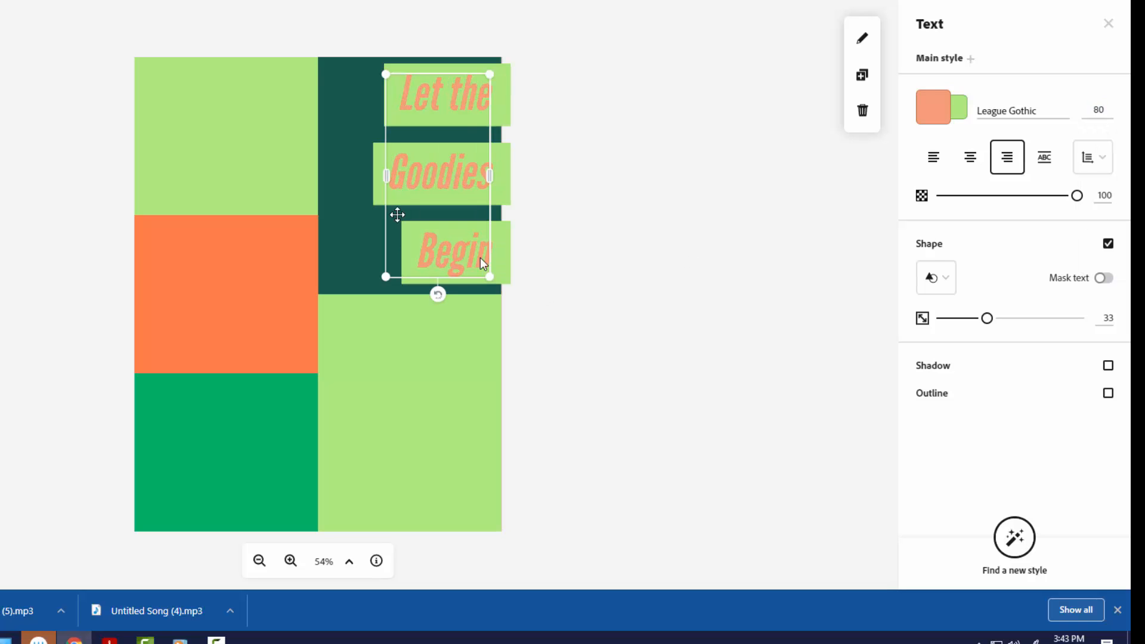
{"action": "left_click_drag", "start_coordinate": [444, 191], "coordinate": [433, 192]}
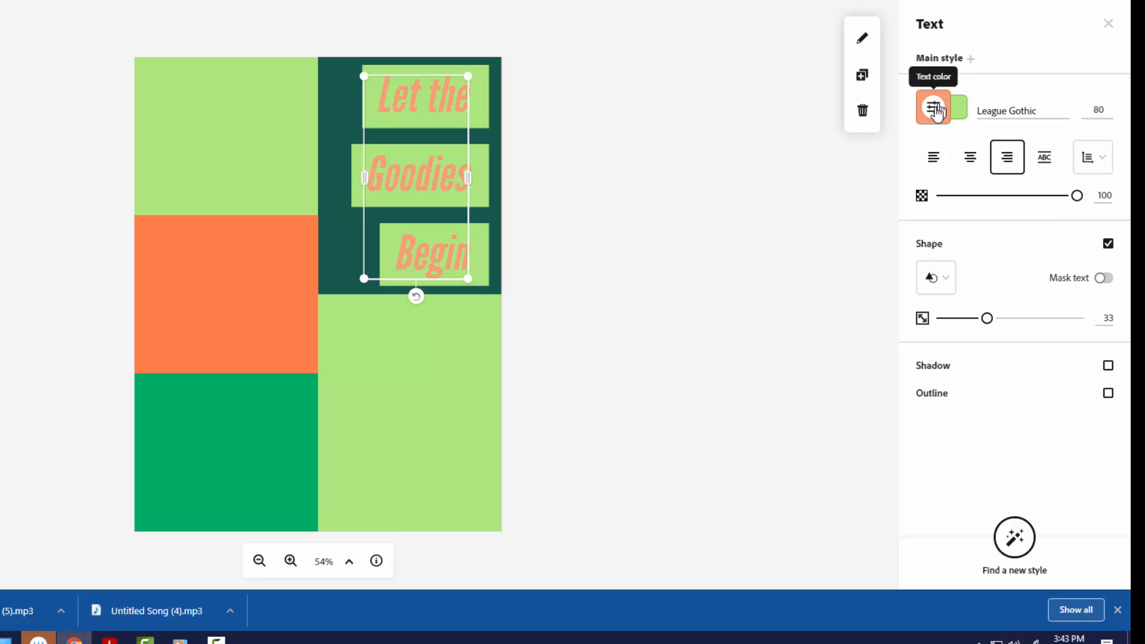
Try the circle, banner, rounded and bracket shapes behind the text, and restore the separate bar behind each line.
{"action": "left_click", "coordinate": [951, 285]}
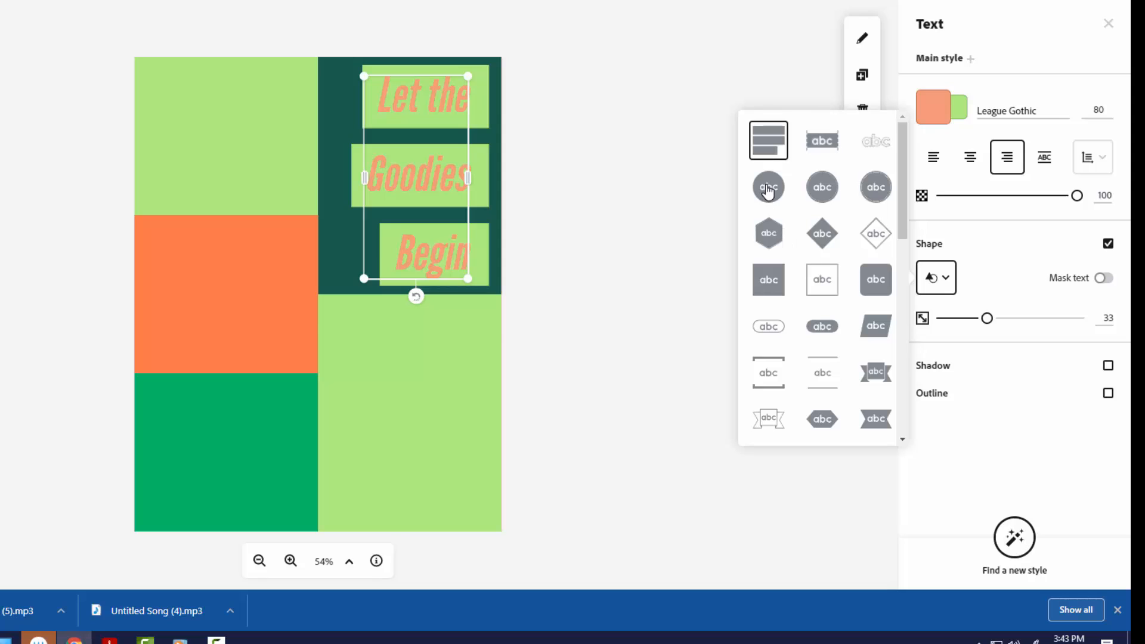
{"action": "left_click", "coordinate": [769, 189]}
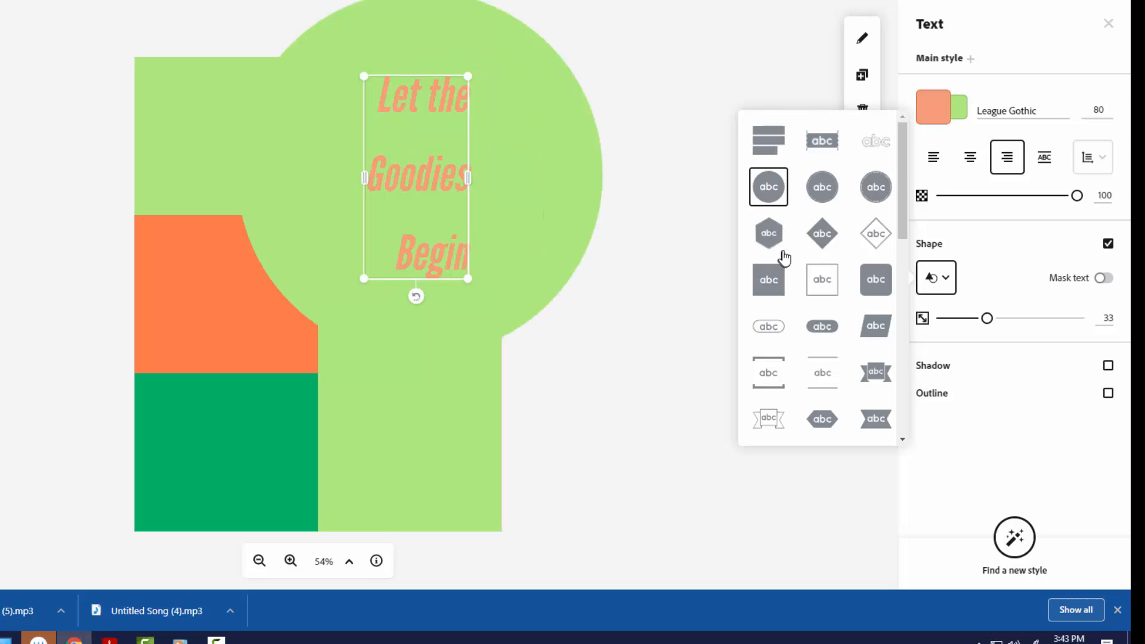
{"action": "left_click", "coordinate": [766, 149]}
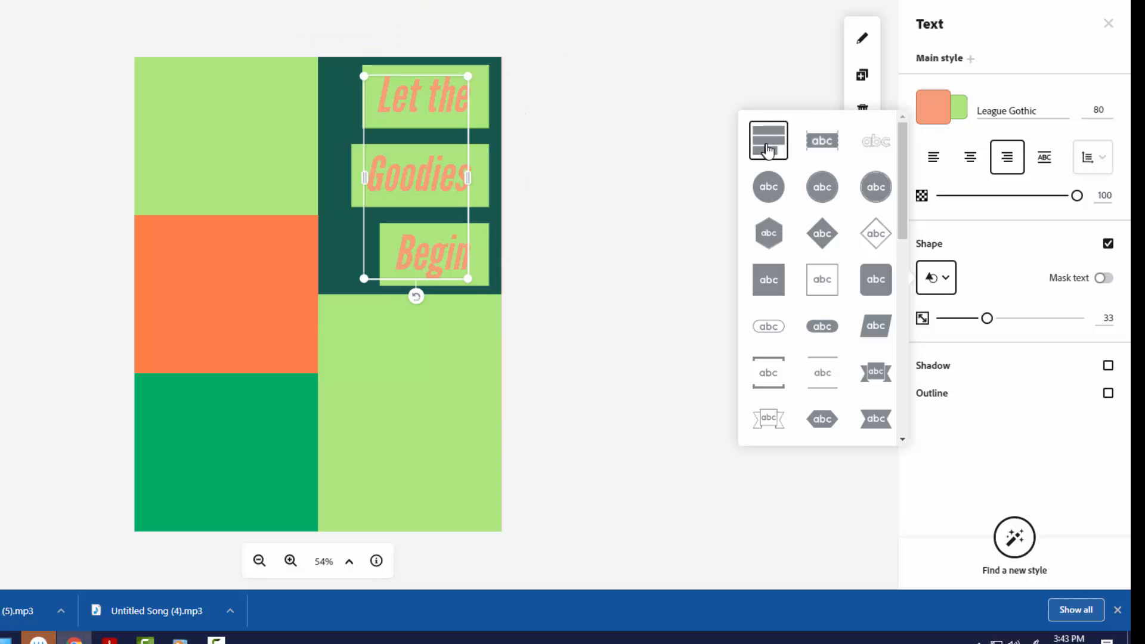
{"action": "left_click", "coordinate": [814, 146]}
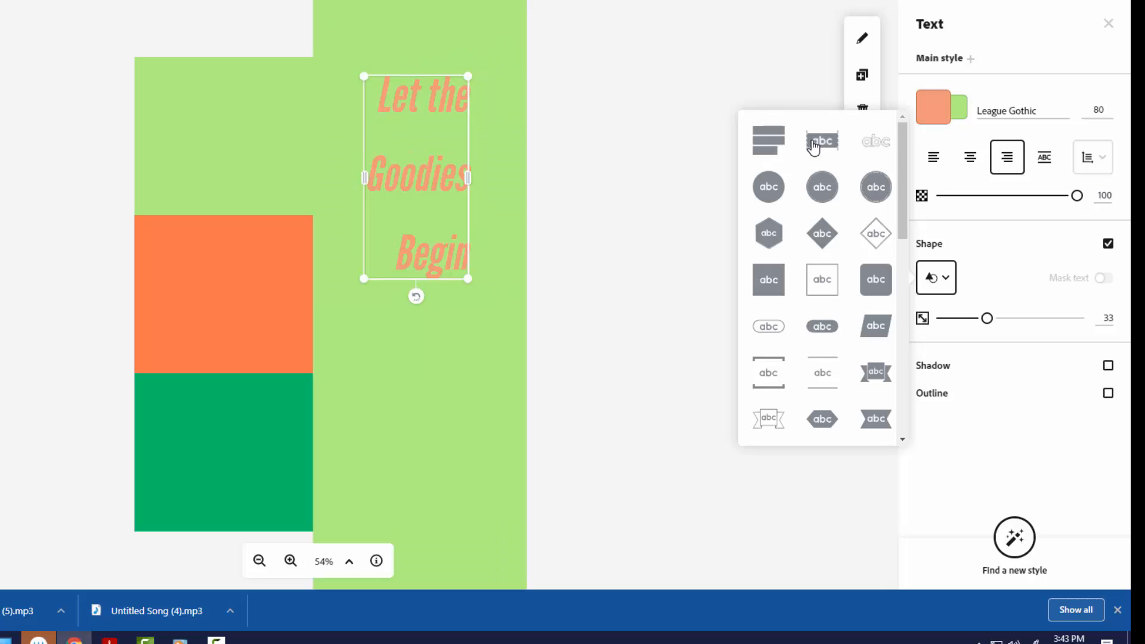
{"action": "left_click", "coordinate": [763, 146]}
{"action": "left_click", "coordinate": [827, 327]}
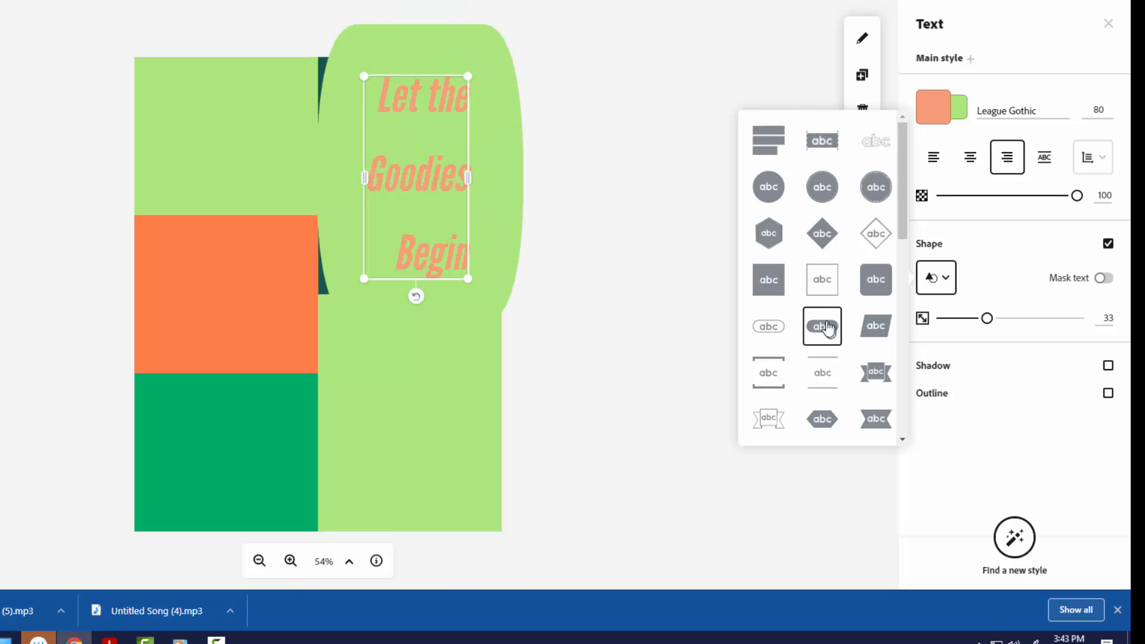
{"action": "left_click", "coordinate": [767, 382]}
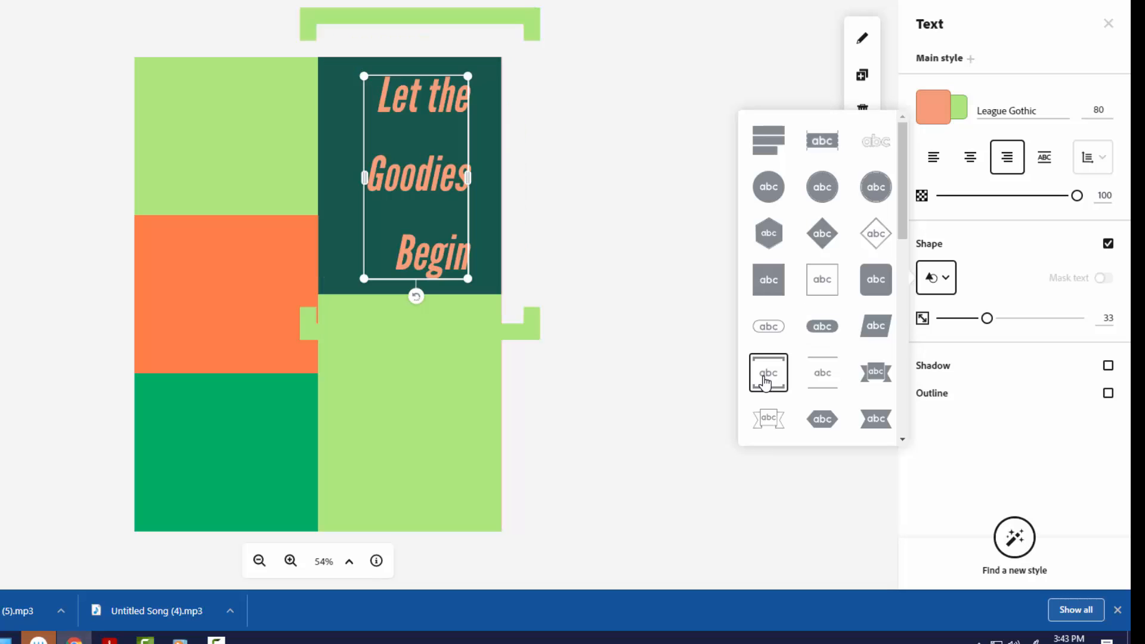
{"action": "left_click", "coordinate": [772, 149]}
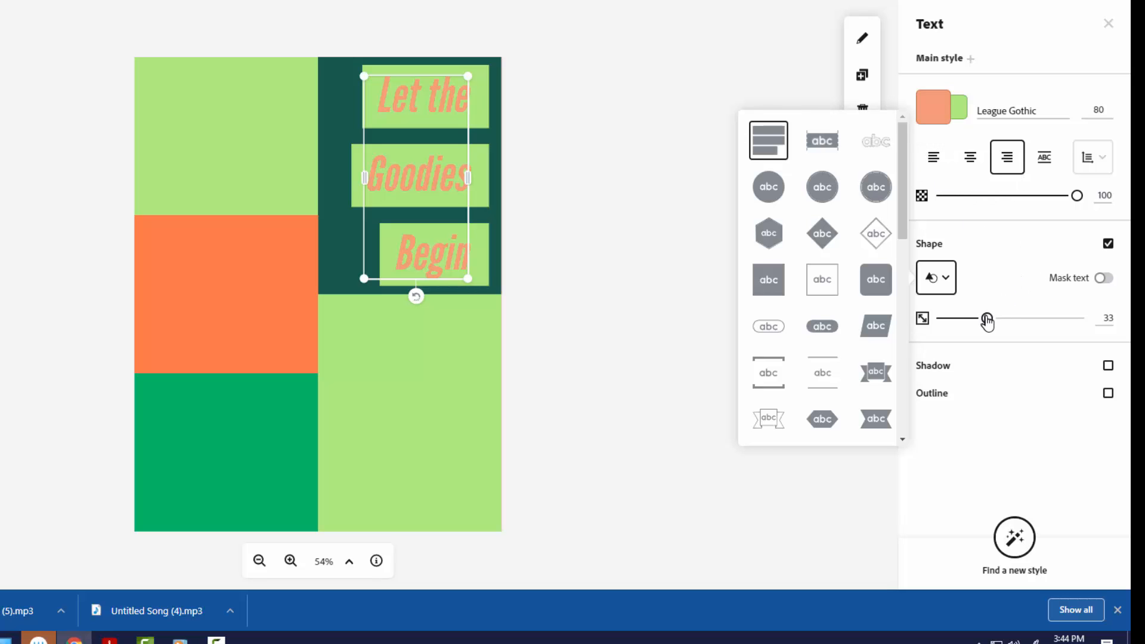
Add a shadow with a distance of 26 and an outline to the "Let the Goodies Begin" text.
{"action": "left_click", "coordinate": [1108, 366]}
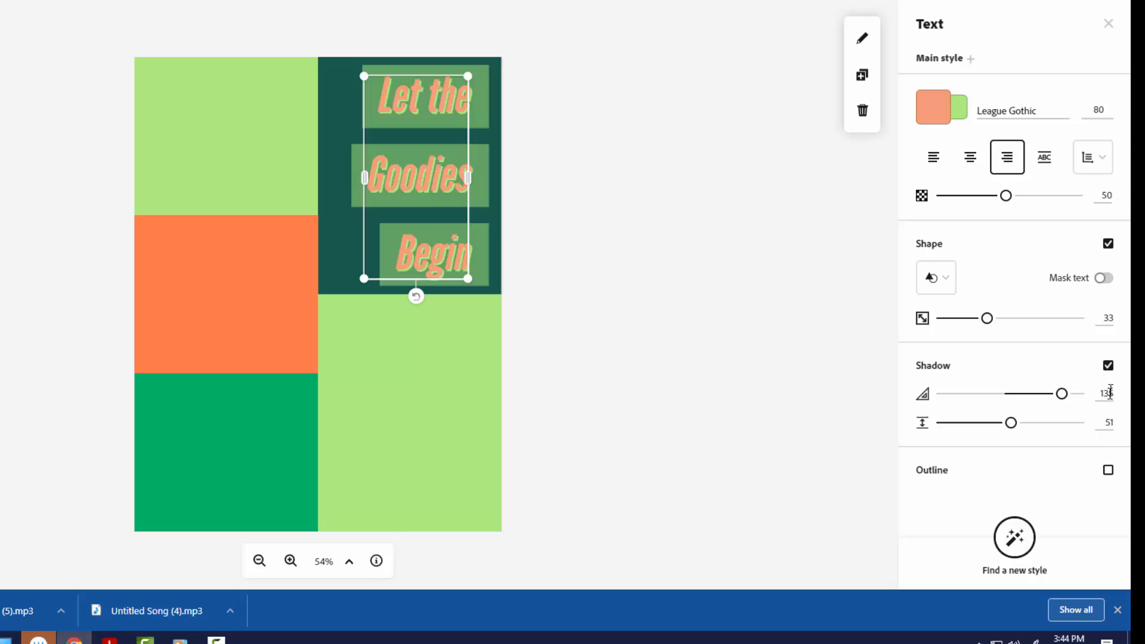
{"action": "left_click", "coordinate": [1108, 471]}
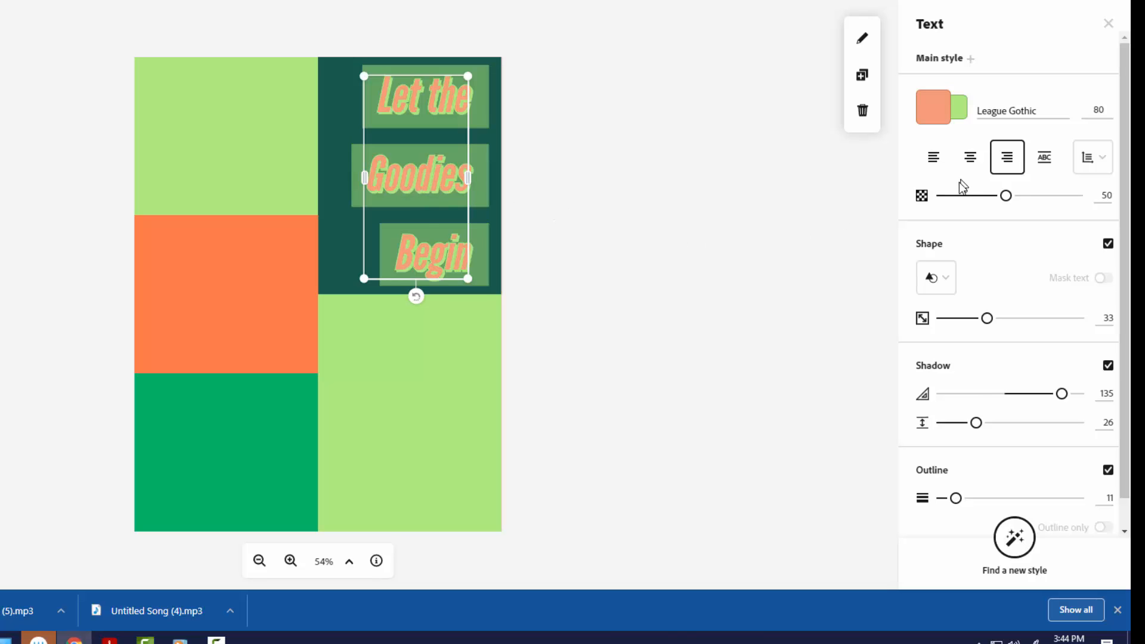
Try palette colors for the text's effects, settle on yellow #FFF57E, and deselect the text.
{"action": "left_click", "coordinate": [951, 119]}
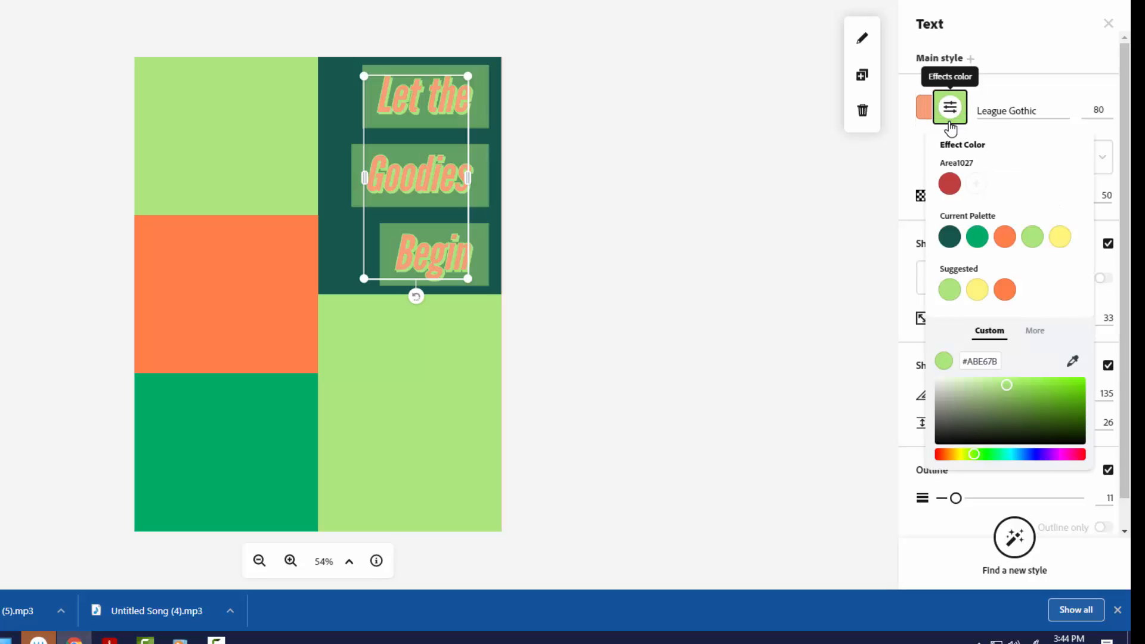
{"action": "left_click", "coordinate": [949, 239]}
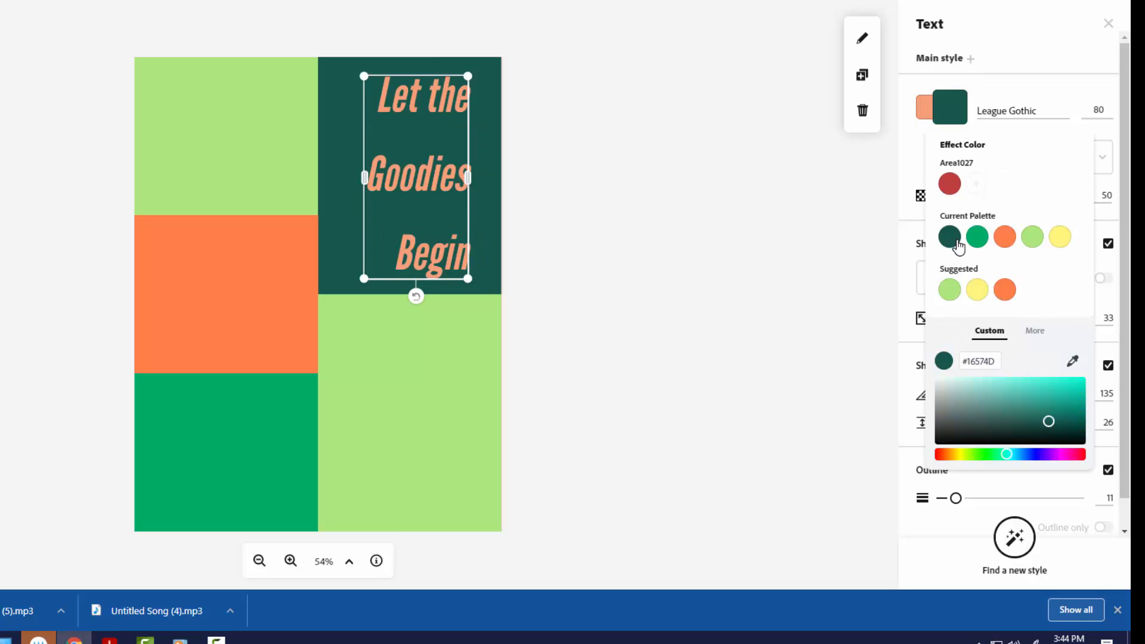
{"action": "left_click", "coordinate": [977, 294]}
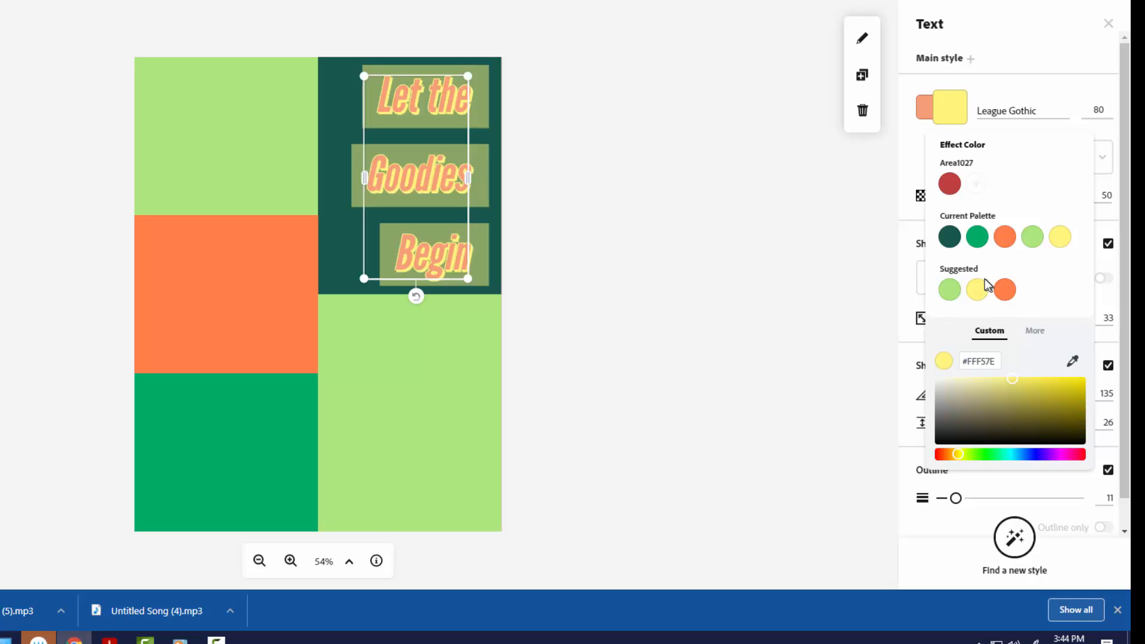
{"action": "left_click", "coordinate": [950, 289]}
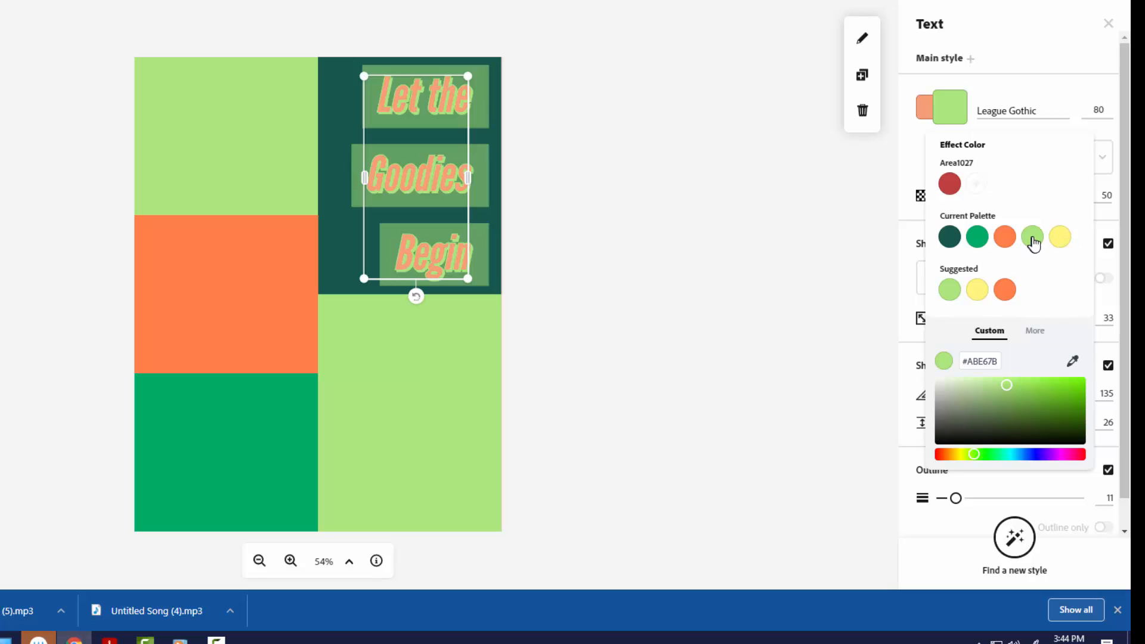
{"action": "left_click", "coordinate": [1063, 238]}
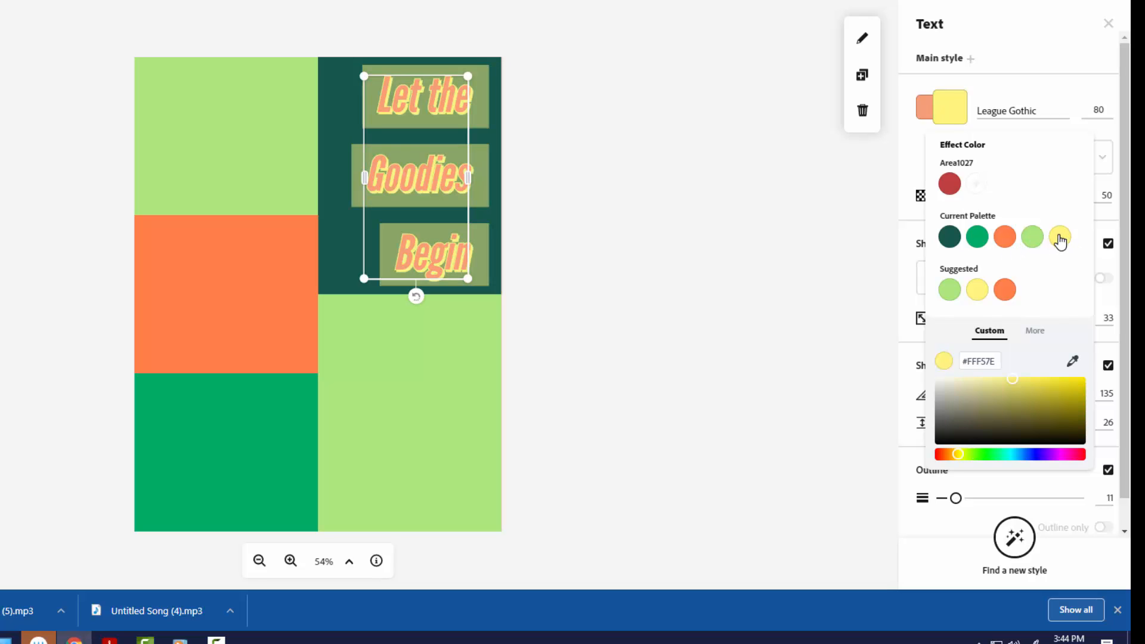
{"action": "left_click", "coordinate": [980, 241]}
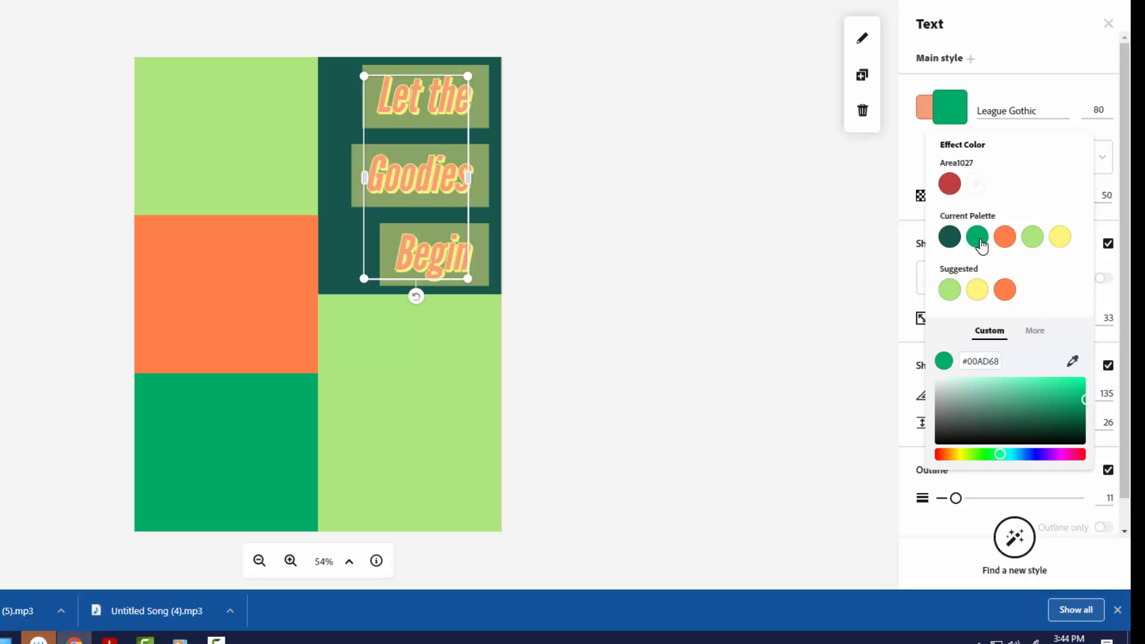
{"action": "left_click", "coordinate": [1006, 293]}
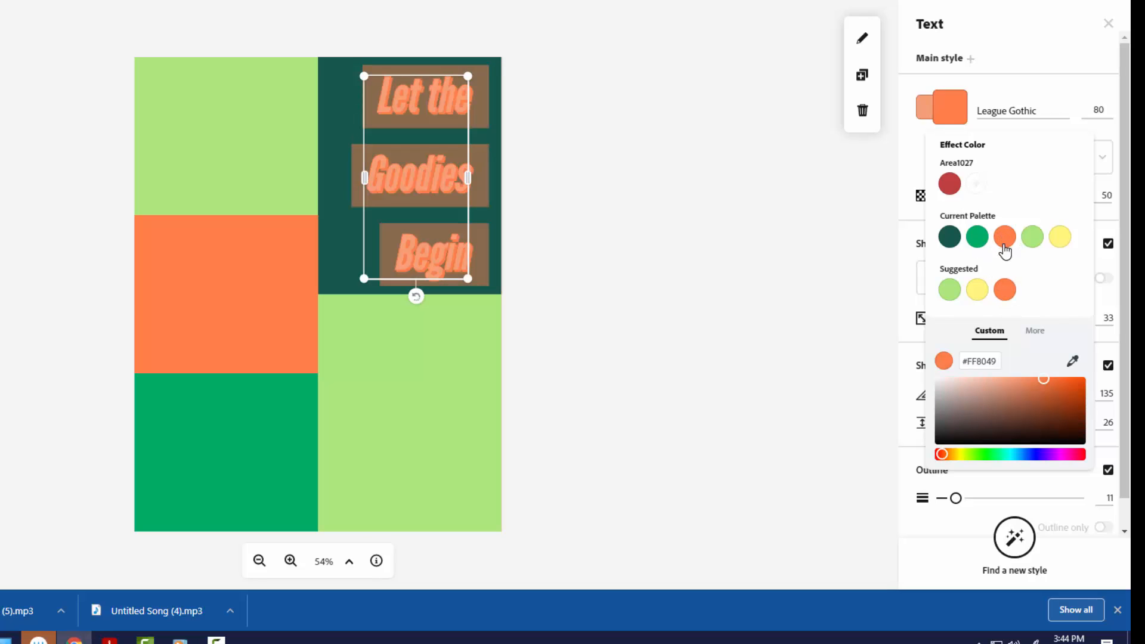
{"action": "left_click", "coordinate": [1064, 239]}
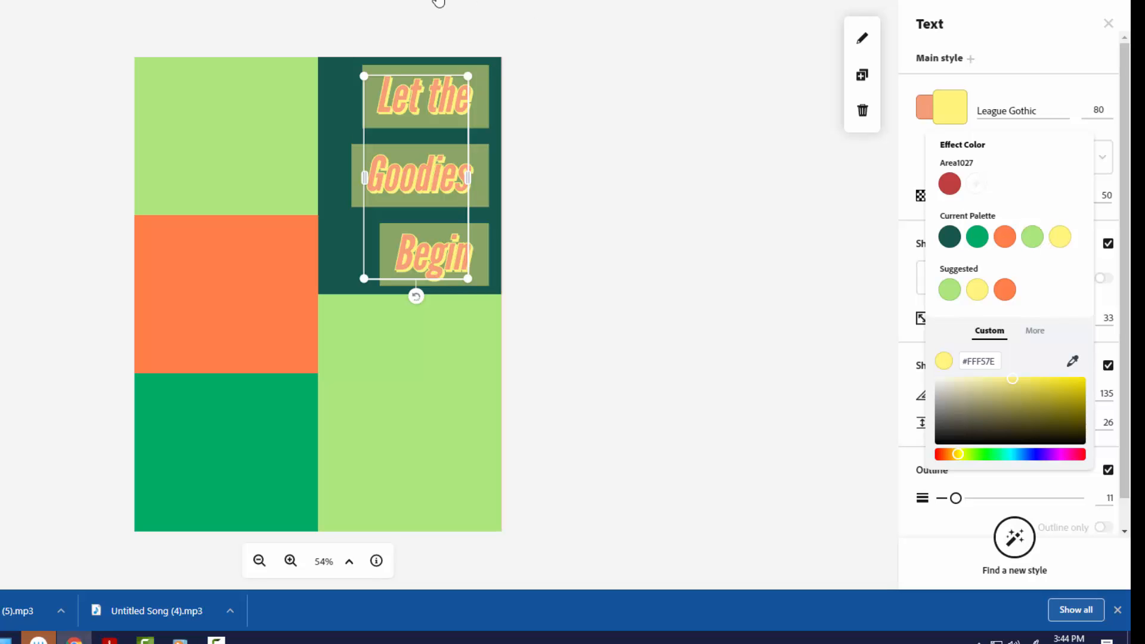
{"action": "left_click", "coordinate": [602, 182]}
{"action": "left_click", "coordinate": [579, 218]}
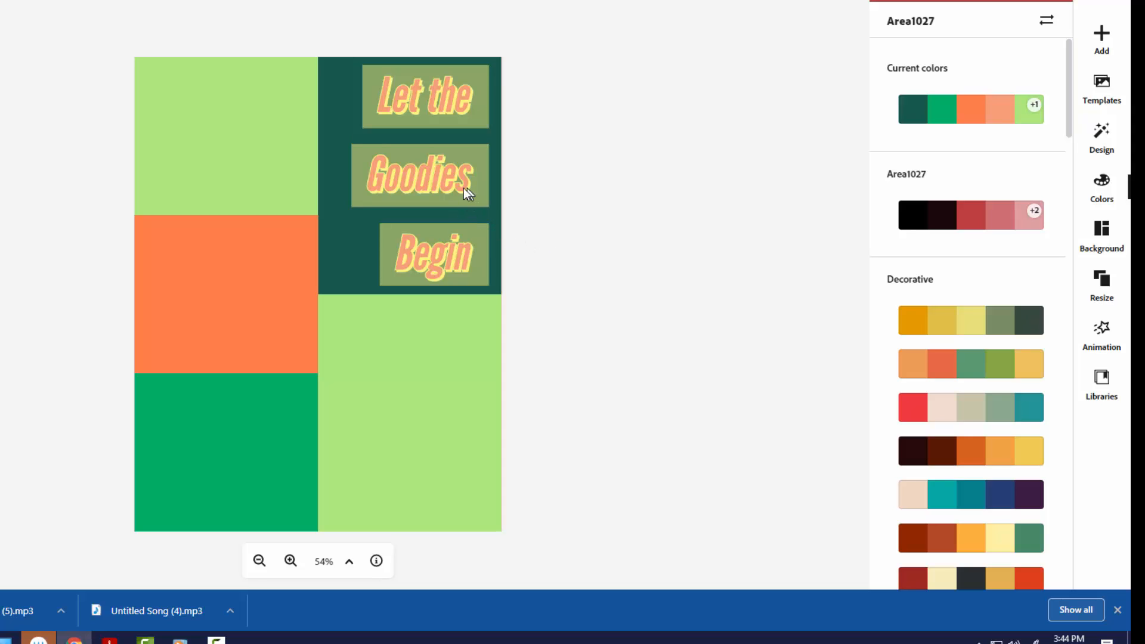
Move the "Let the Goodies Begin" text slightly right within the dark green cell and deselect it.
{"action": "mouse_move", "coordinate": [444, 187]}
{"action": "left_mouse_down"}
{"action": "mouse_move", "coordinate": [457, 185]}
{"action": "mouse_move", "coordinate": [447, 188]}
{"action": "mouse_move", "coordinate": [446, 173]}
{"action": "mouse_move", "coordinate": [449, 182]}
{"action": "left_mouse_up"}
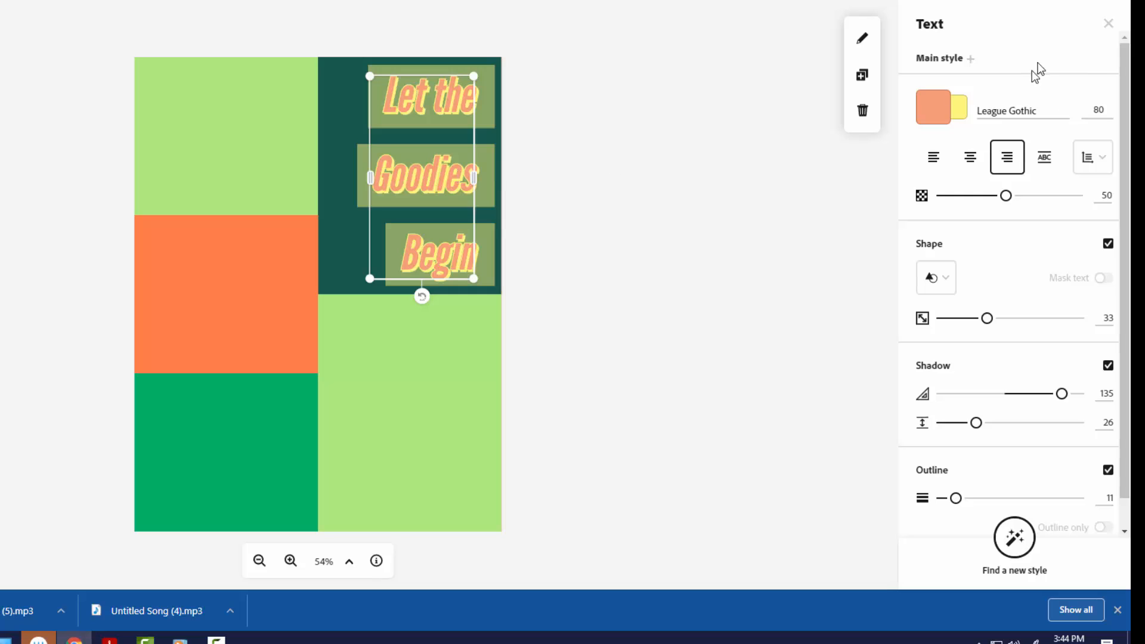
{"action": "left_click", "coordinate": [1106, 24]}
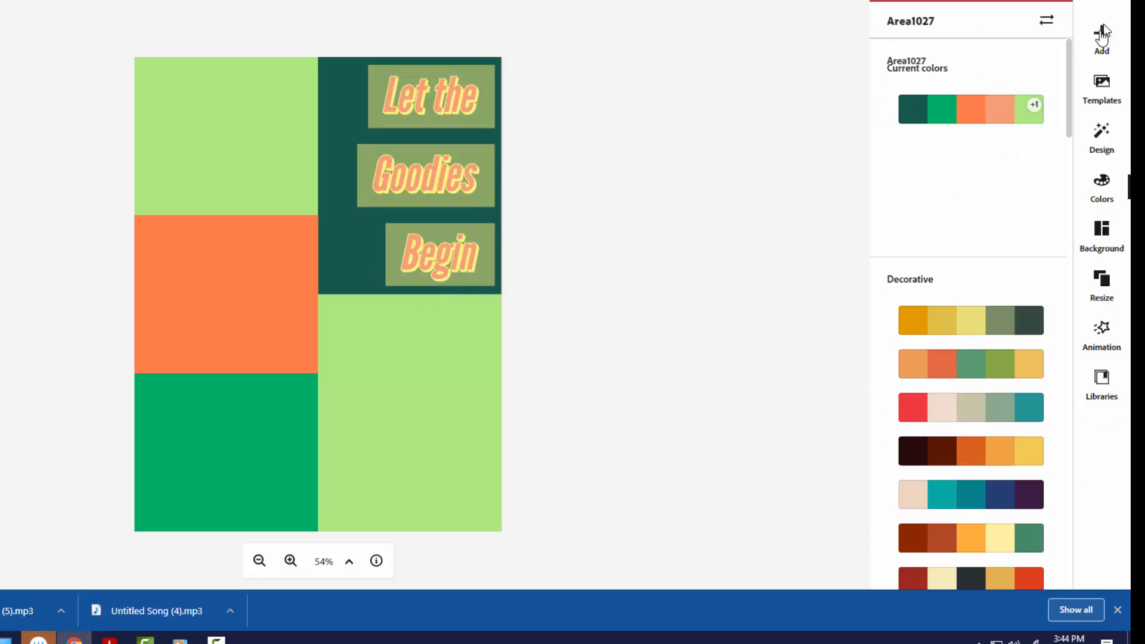
{"action": "left_click", "coordinate": [1108, 36]}
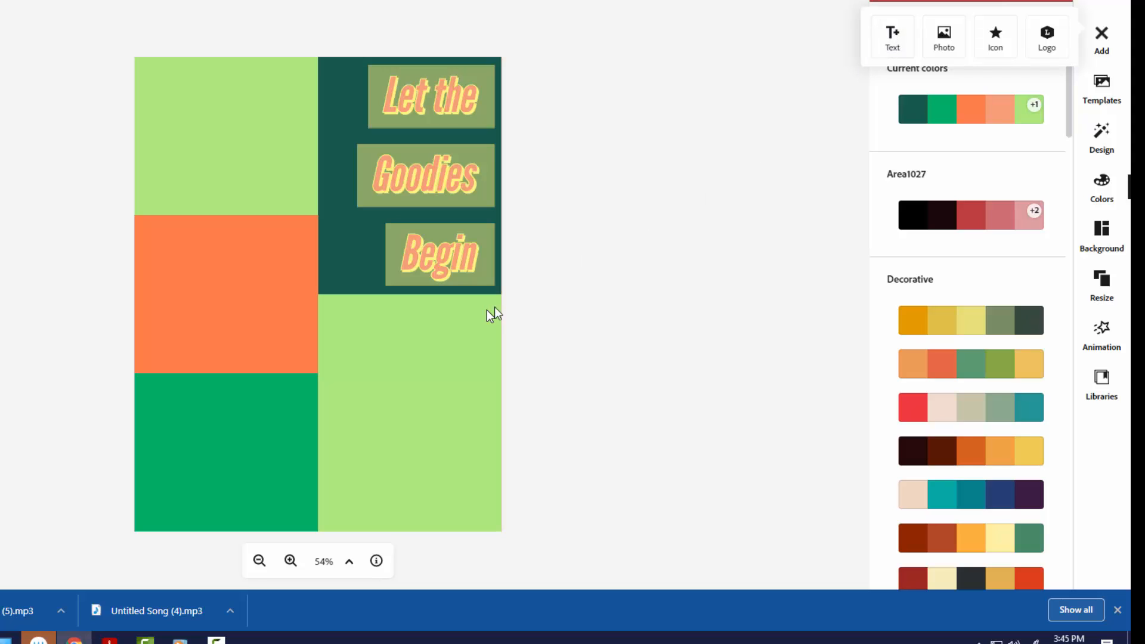
{"action": "left_click", "coordinate": [533, 275]}
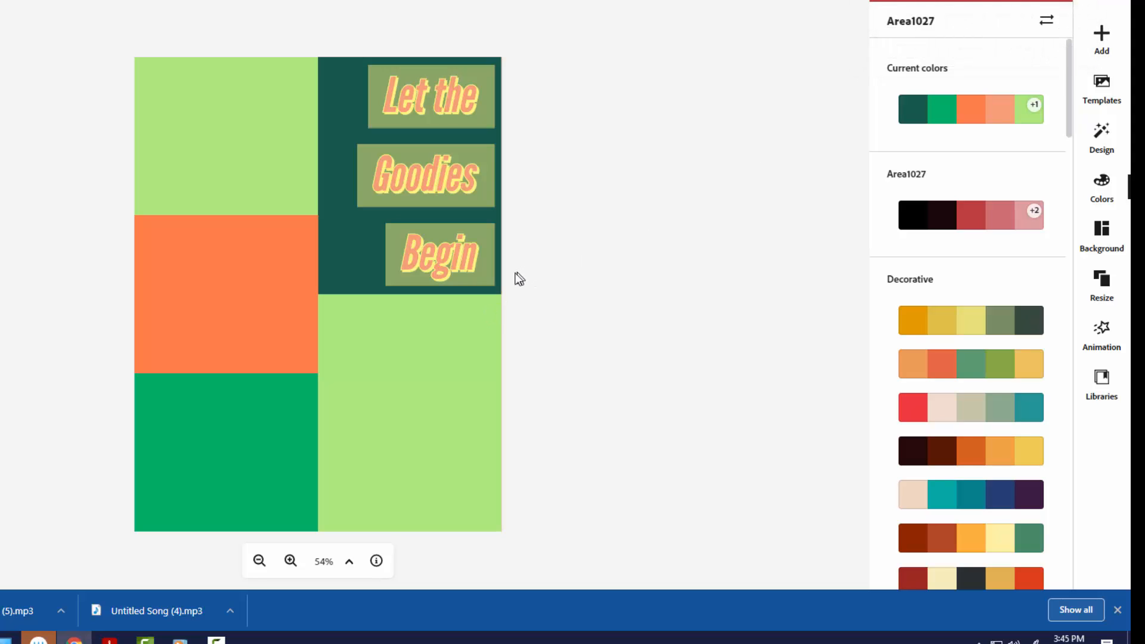
Examine the four empty grid cells one by one as places for photos.
{"action": "left_click", "coordinate": [235, 167]}
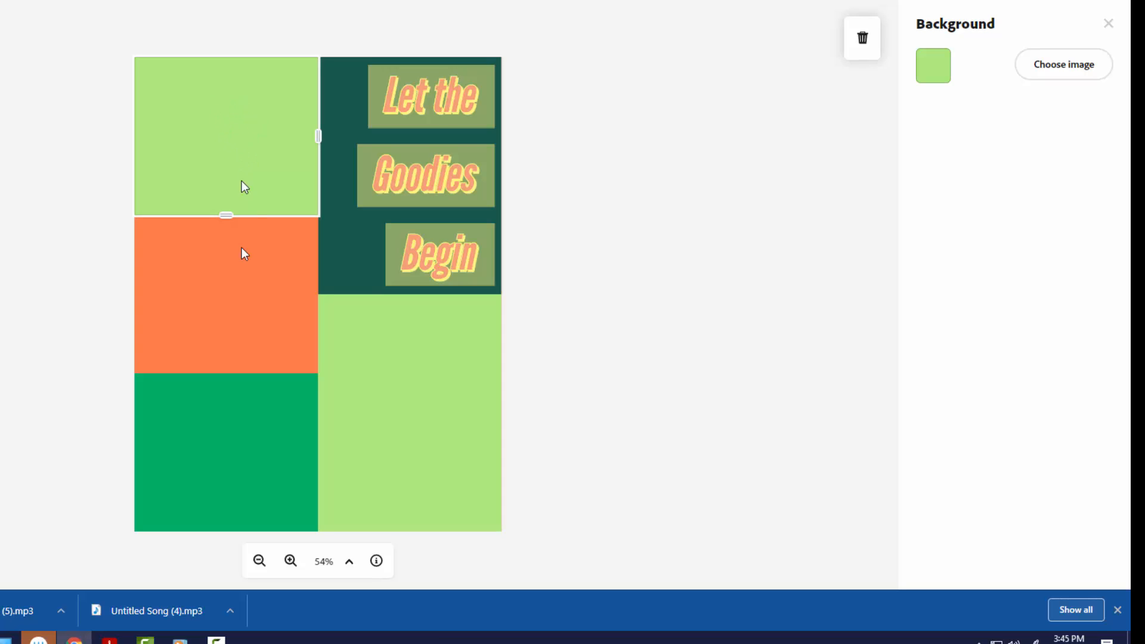
{"action": "left_click", "coordinate": [233, 280]}
{"action": "left_click", "coordinate": [442, 388]}
{"action": "left_click", "coordinate": [232, 431]}
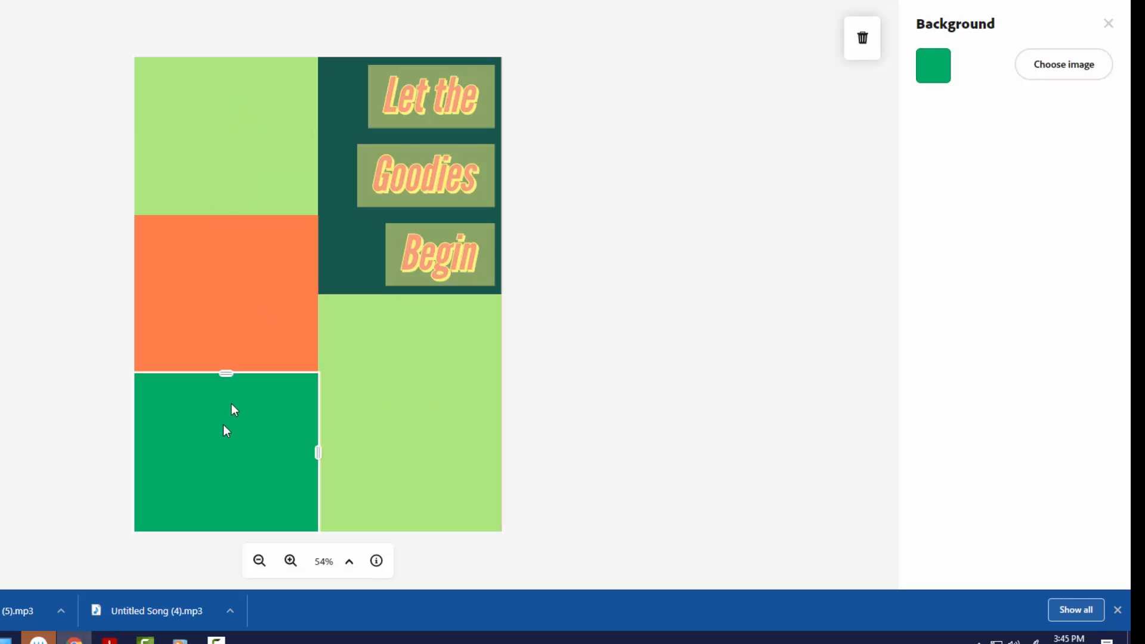
{"action": "left_click", "coordinate": [245, 320]}
{"action": "left_click", "coordinate": [240, 145]}
{"action": "left_click", "coordinate": [365, 341]}
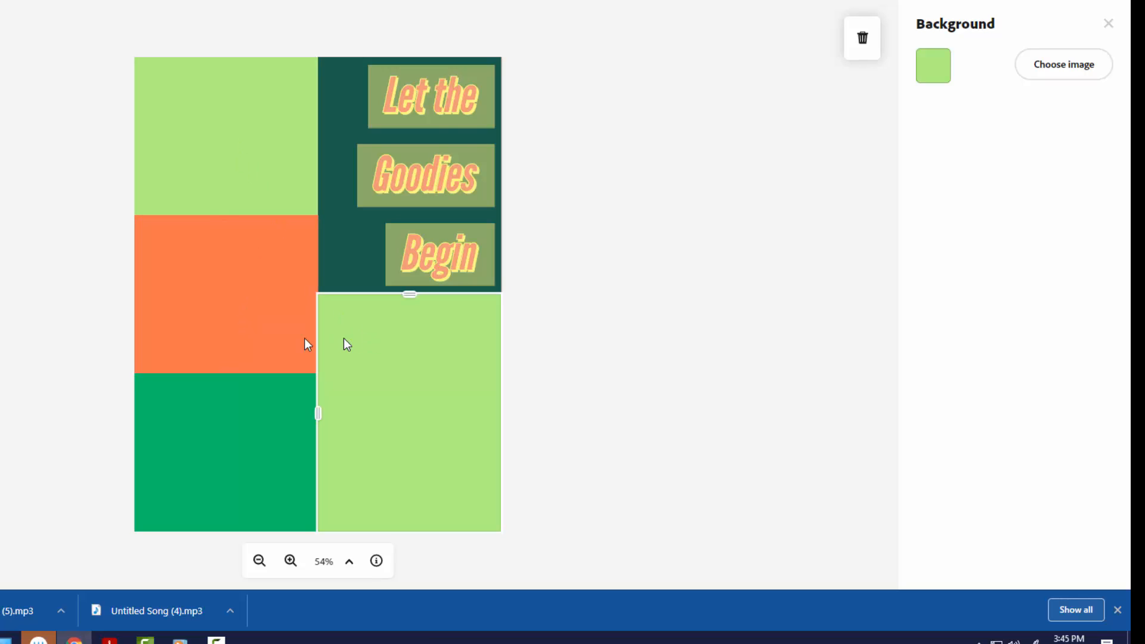
{"action": "left_click", "coordinate": [242, 335]}
{"action": "left_click", "coordinate": [241, 449]}
Fill the top-left light green cell with the uploaded photo caramel-corn.jpg.
{"action": "left_click", "coordinate": [266, 171]}
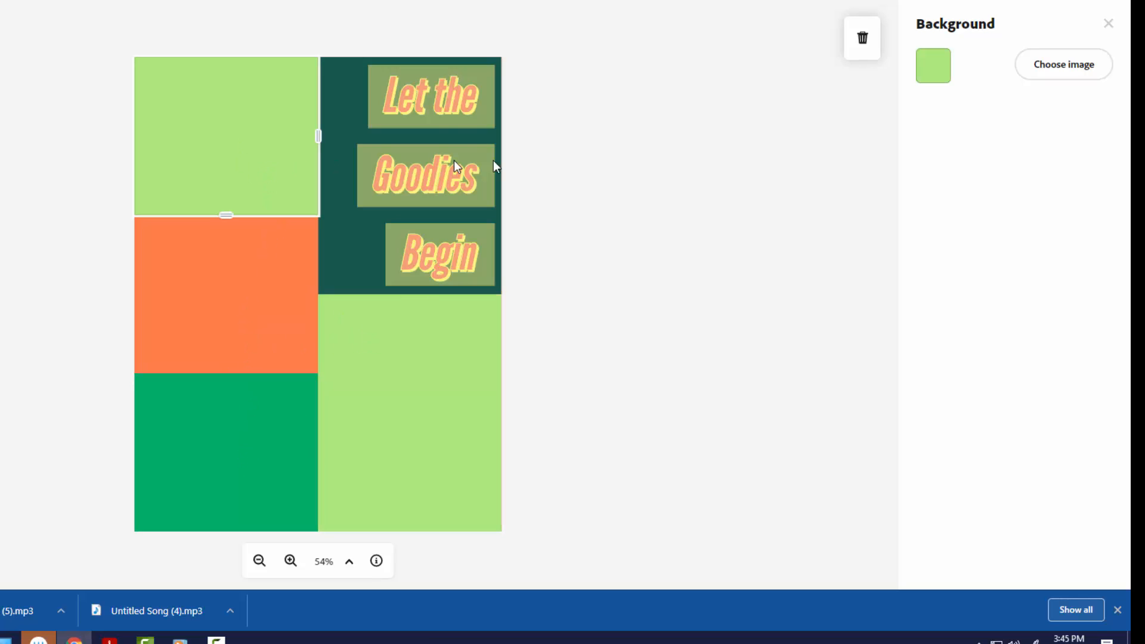
{"action": "left_click", "coordinate": [1070, 70]}
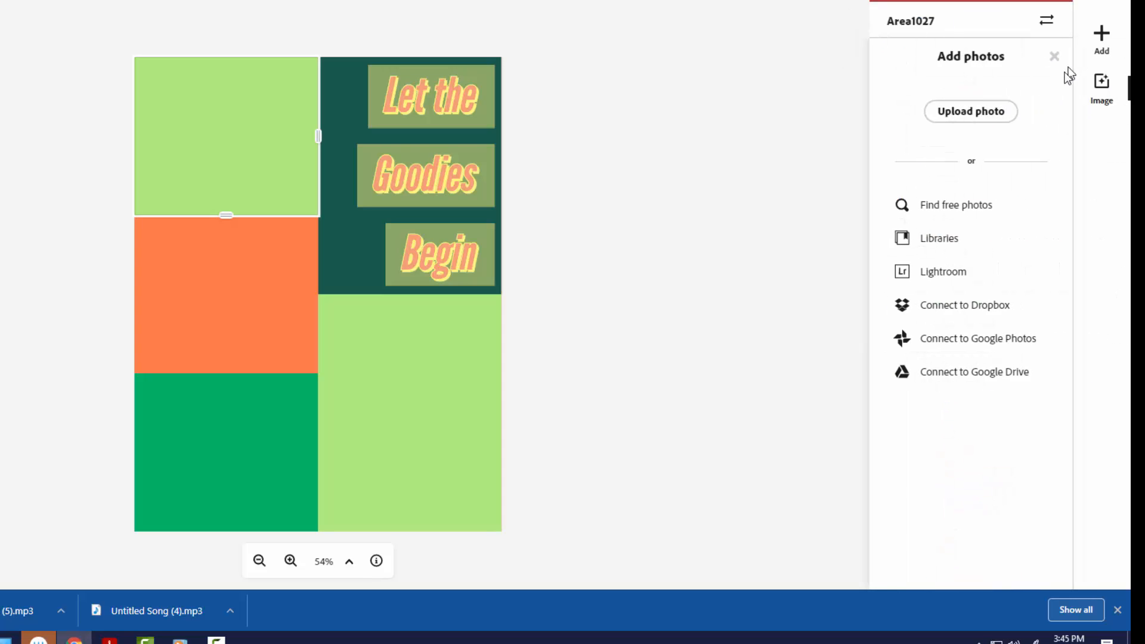
{"action": "left_click", "coordinate": [997, 115]}
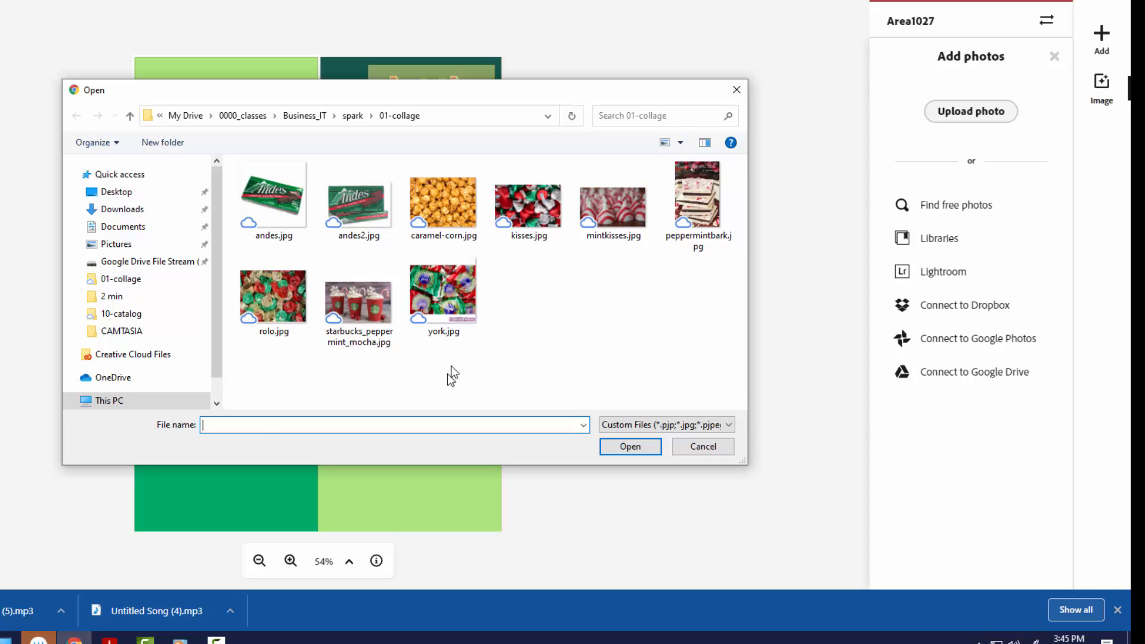
{"action": "left_click", "coordinate": [457, 208]}
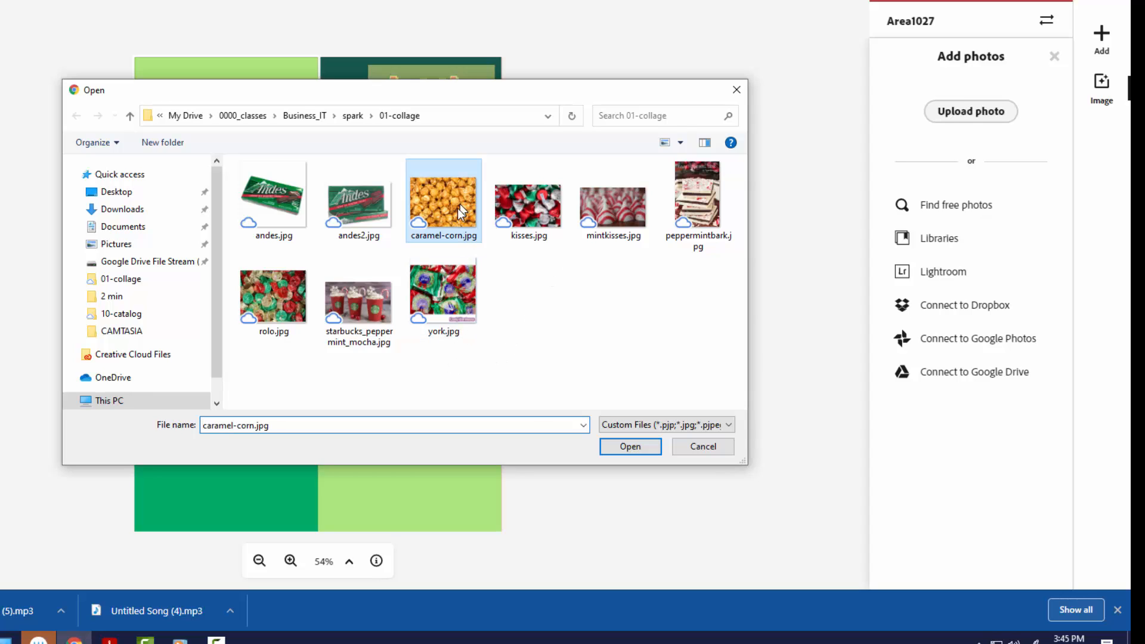
{"action": "left_click", "coordinate": [625, 446]}
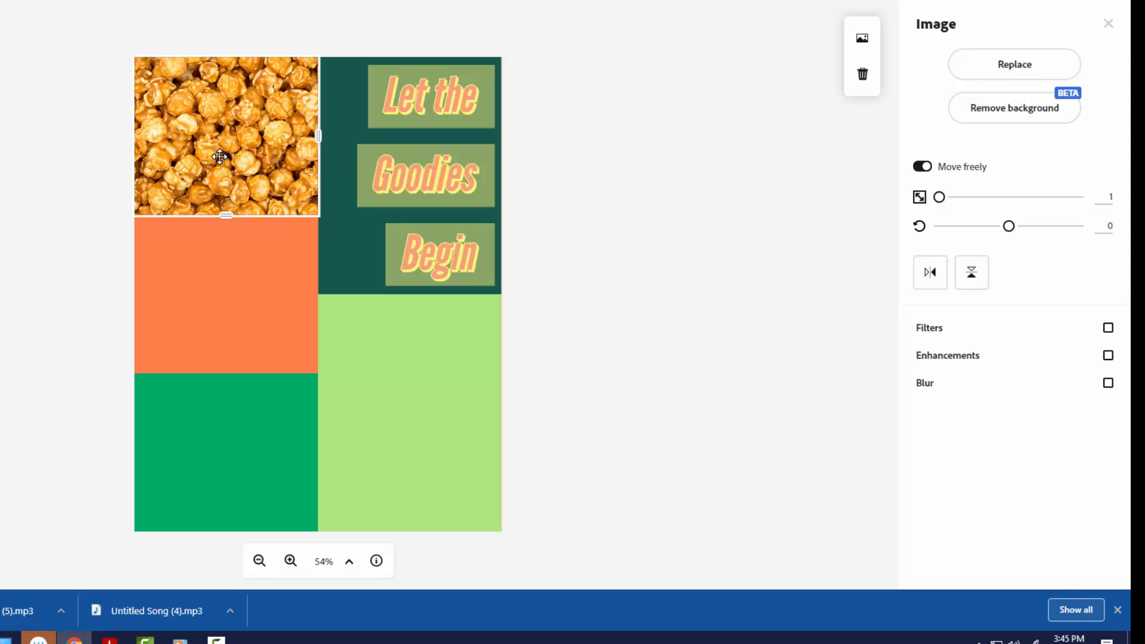
Fill the orange middle-left cell with the uploaded photo starbucks_peppermint_mocha.jpg.
{"action": "left_click", "coordinate": [210, 297]}
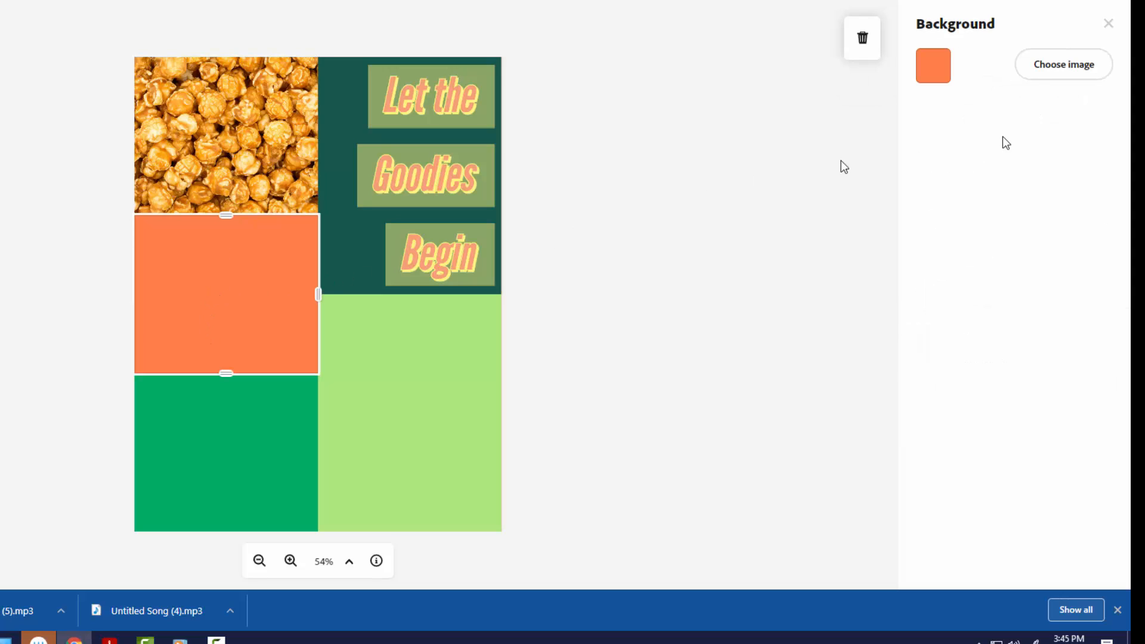
{"action": "left_click", "coordinate": [1073, 64]}
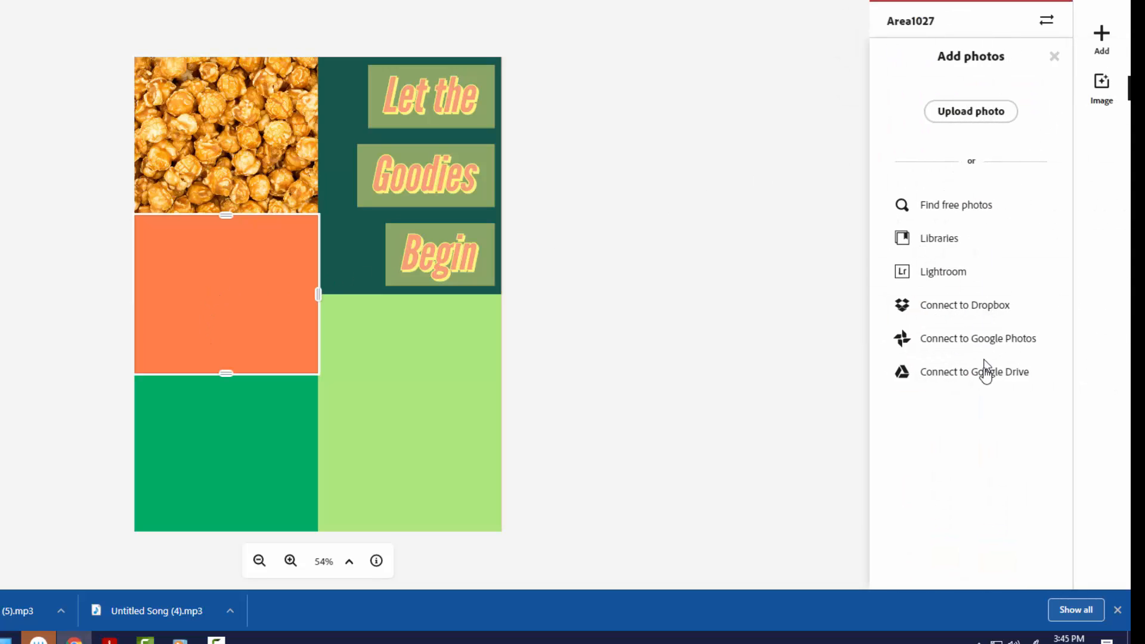
{"action": "left_click", "coordinate": [974, 111]}
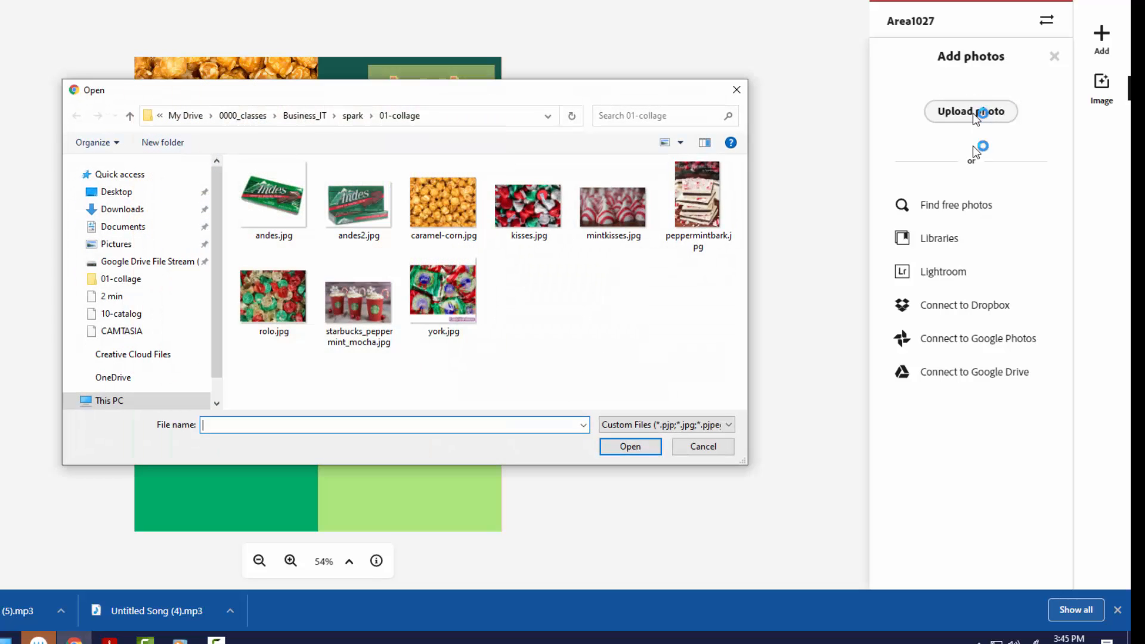
{"action": "left_click", "coordinate": [361, 303]}
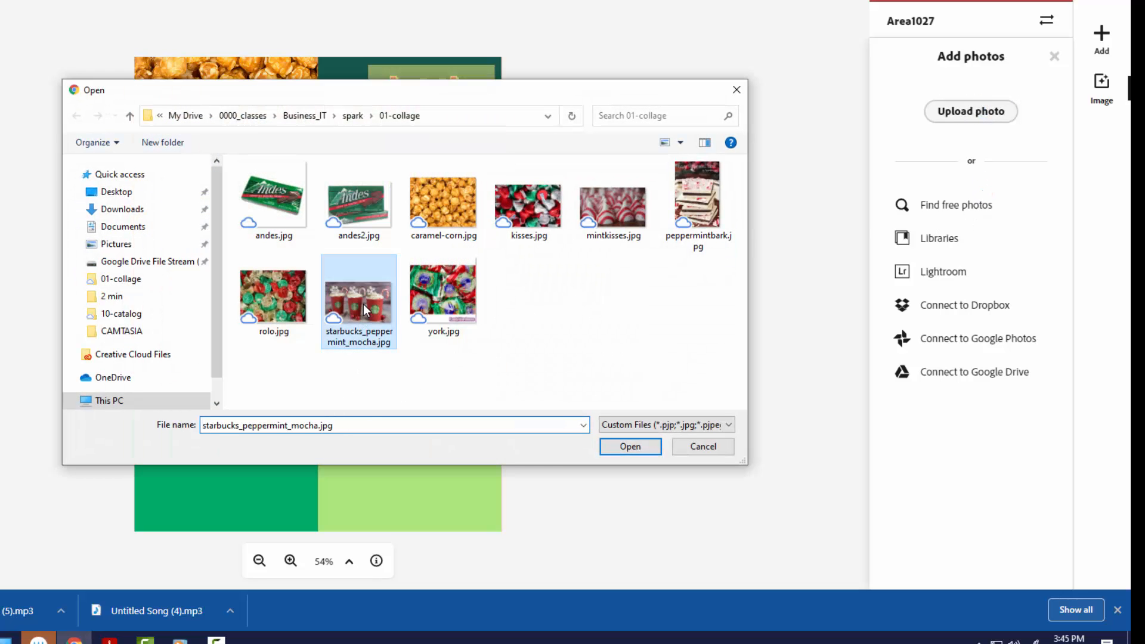
{"action": "left_click", "coordinate": [649, 447]}
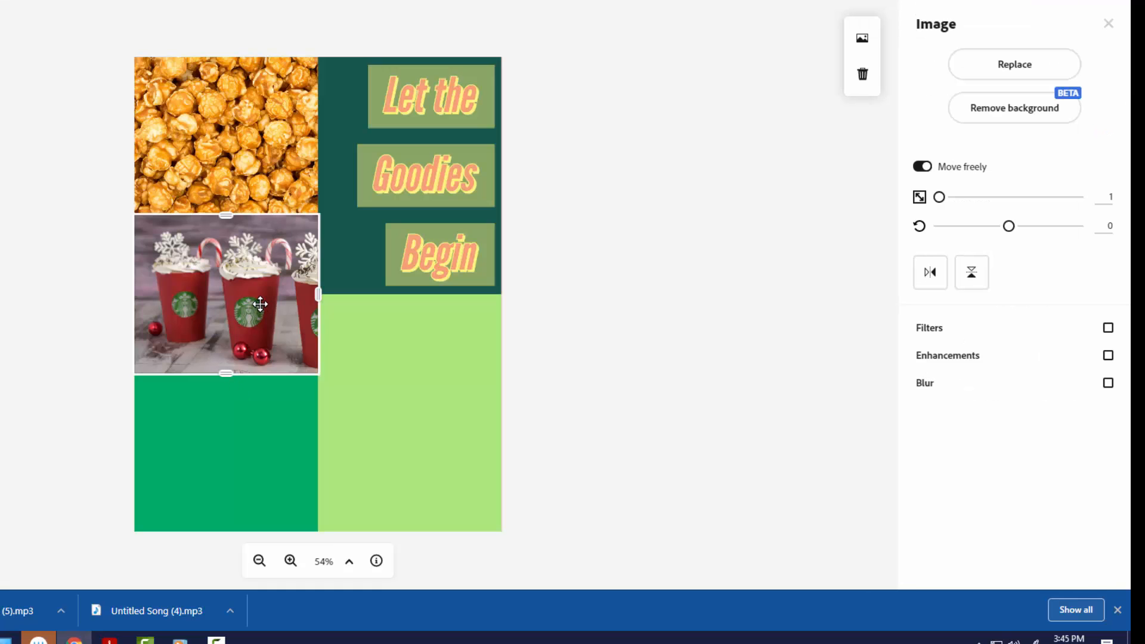
Shift the Starbucks cups photo left within its middle-left cell.
{"action": "left_click_drag", "start_coordinate": [242, 304], "coordinate": [231, 311]}
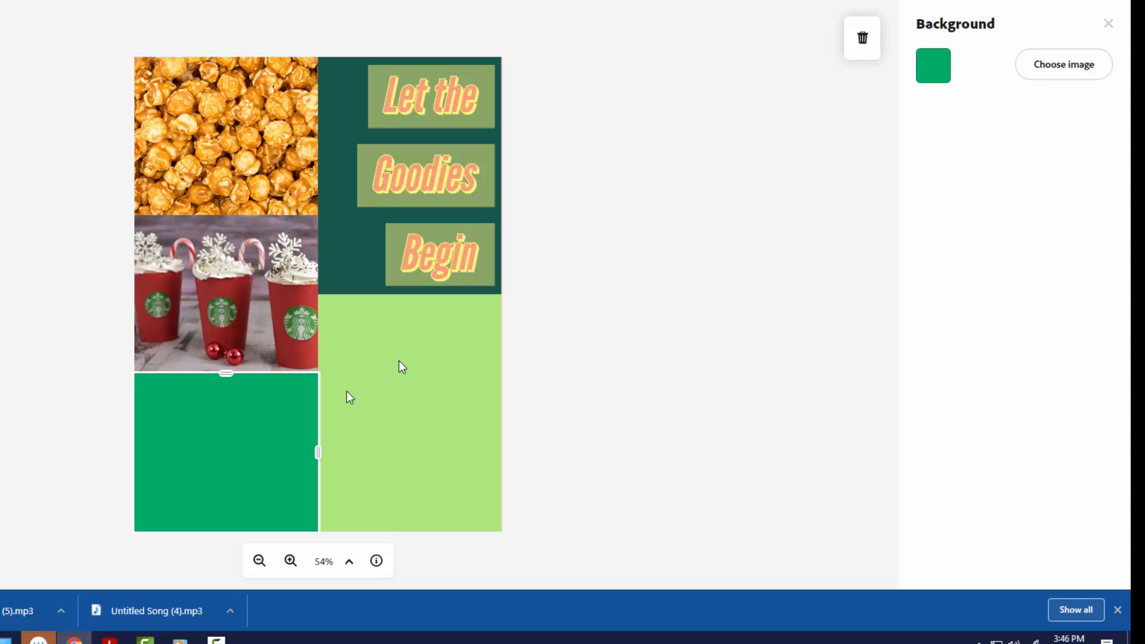
Fill the green bottom-left cell with the uploaded photo york.jpg and set the photo's scale to 16.
{"action": "left_click", "coordinate": [1048, 66]}
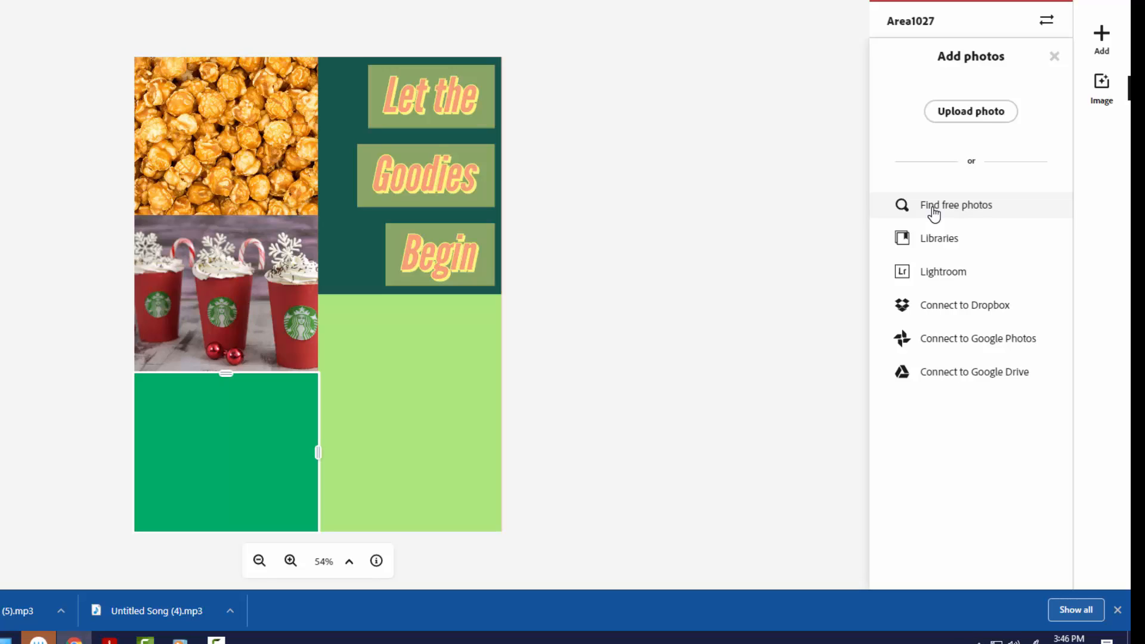
{"action": "left_click", "coordinate": [972, 113]}
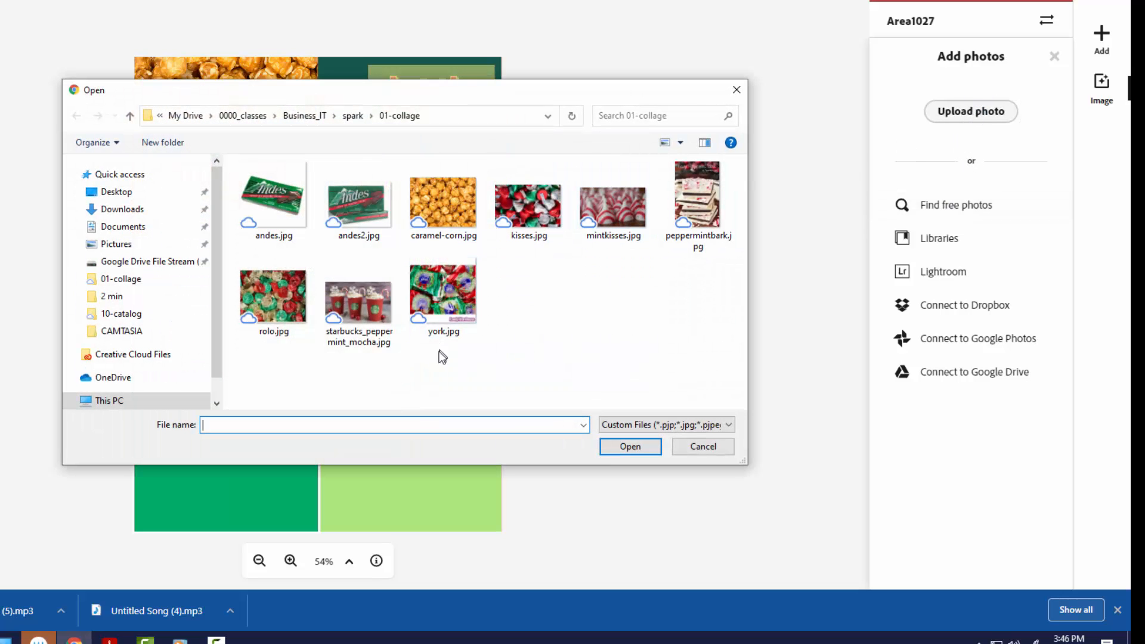
{"action": "left_click", "coordinate": [449, 286]}
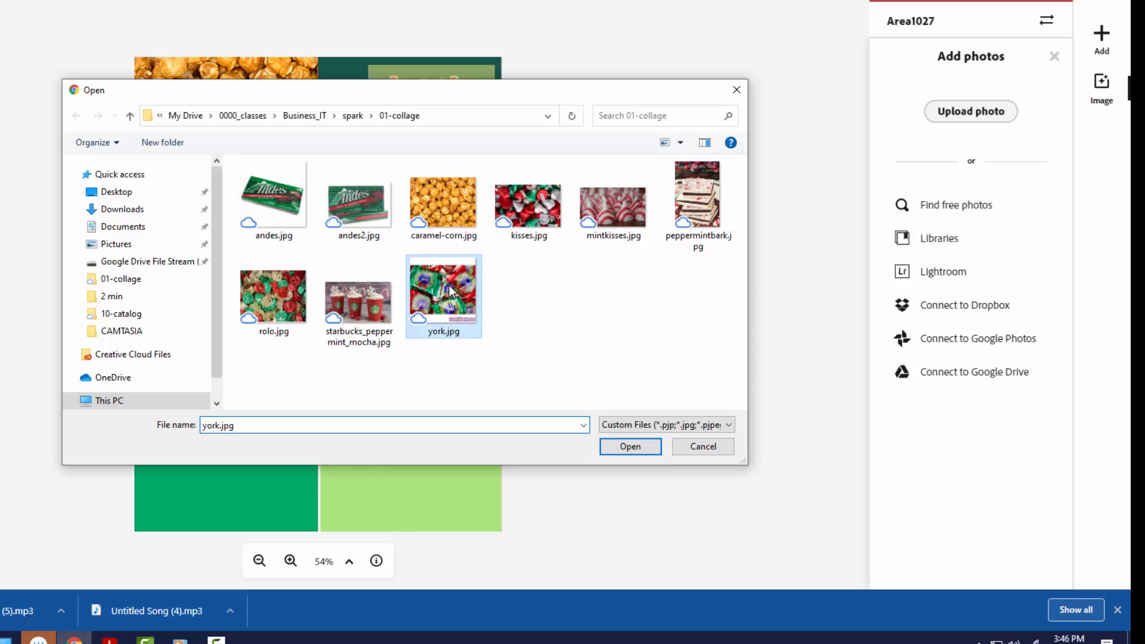
{"action": "left_click", "coordinate": [656, 450]}
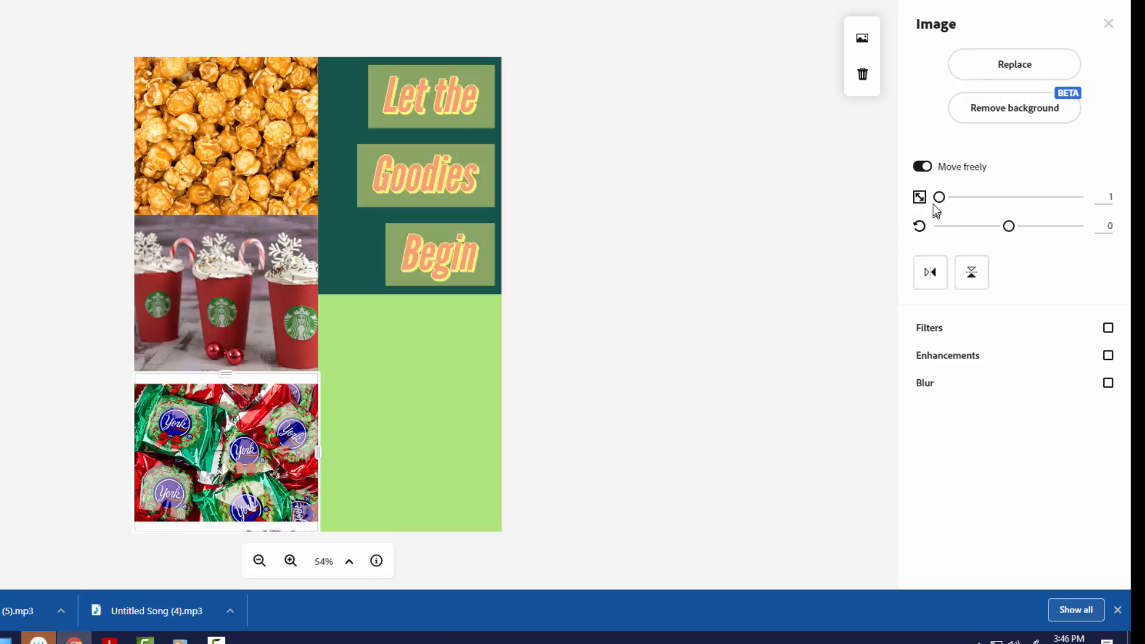
{"action": "left_click_drag", "start_coordinate": [941, 205], "coordinate": [961, 206]}
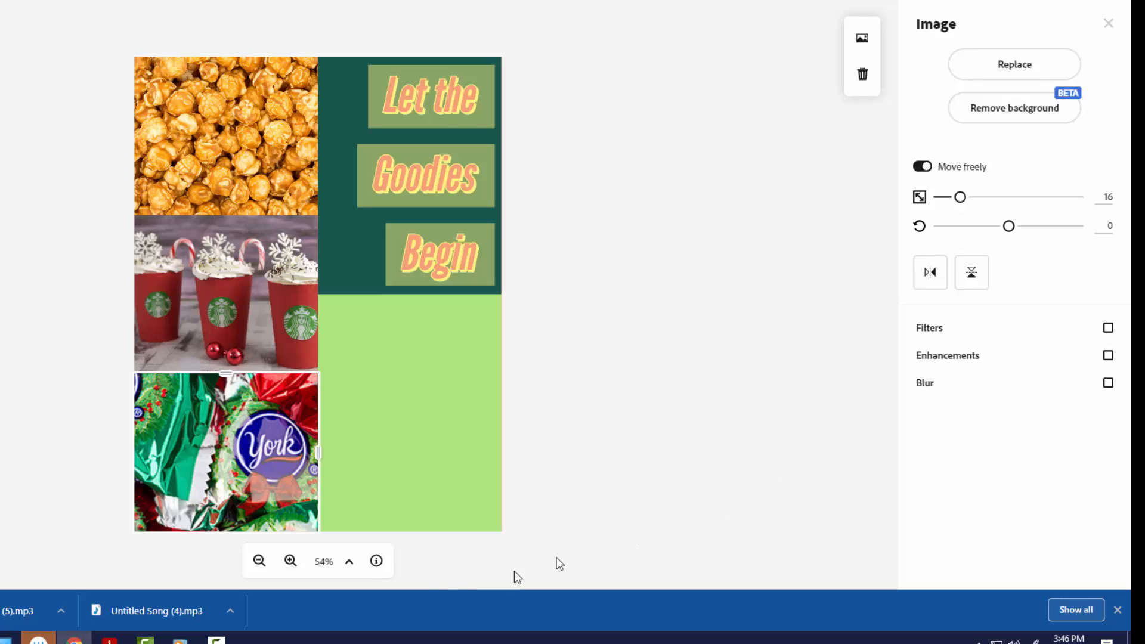
Fill the light green bottom-right cell with the uploaded photo peppermintbark.jpg.
{"action": "left_click", "coordinate": [403, 437]}
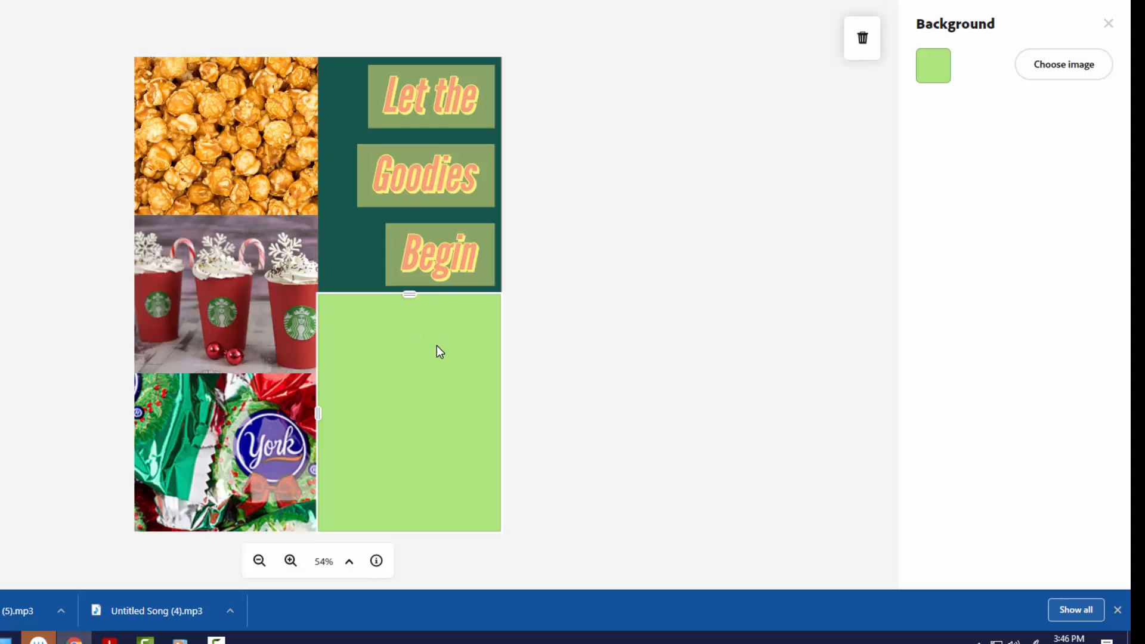
{"action": "left_click", "coordinate": [1035, 69]}
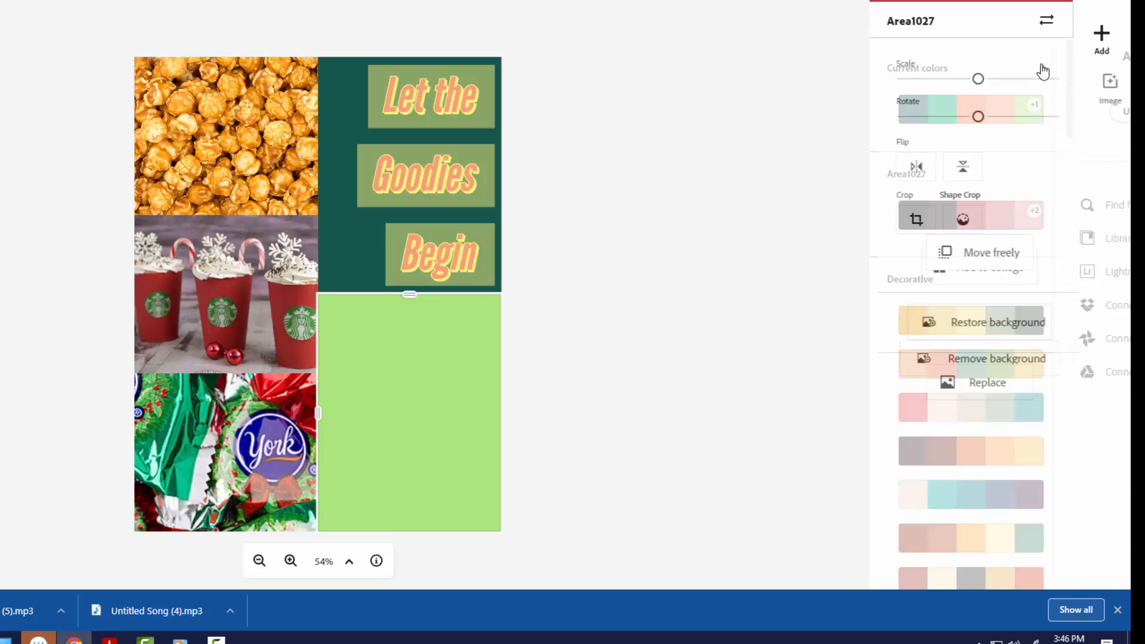
{"action": "left_click", "coordinate": [982, 114]}
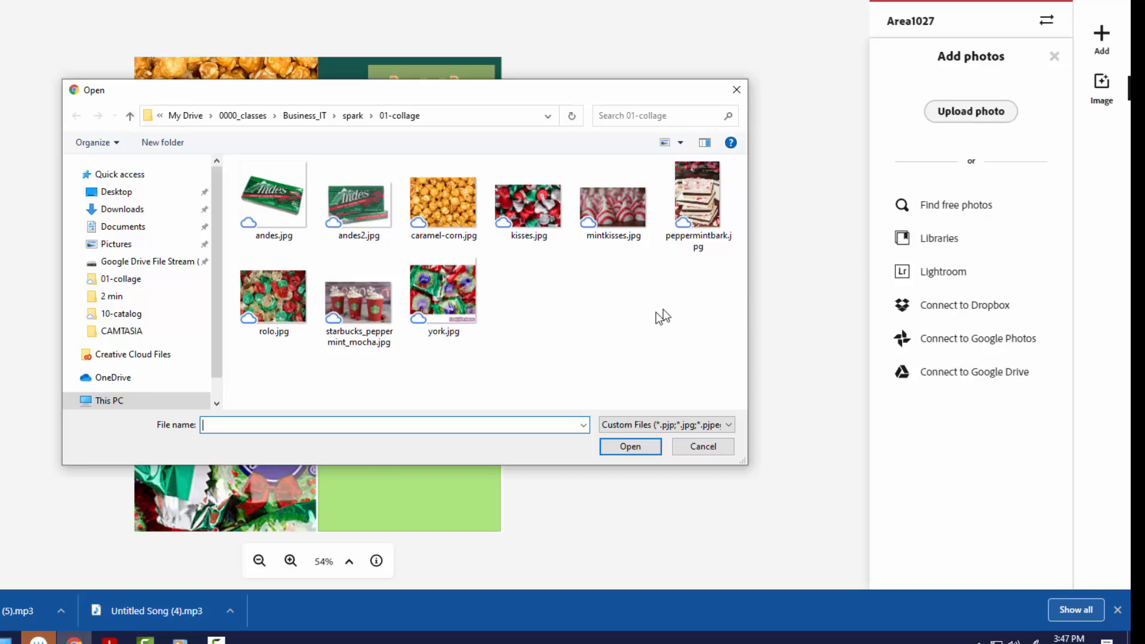
{"action": "left_click", "coordinate": [703, 192]}
{"action": "left_click", "coordinate": [647, 449]}
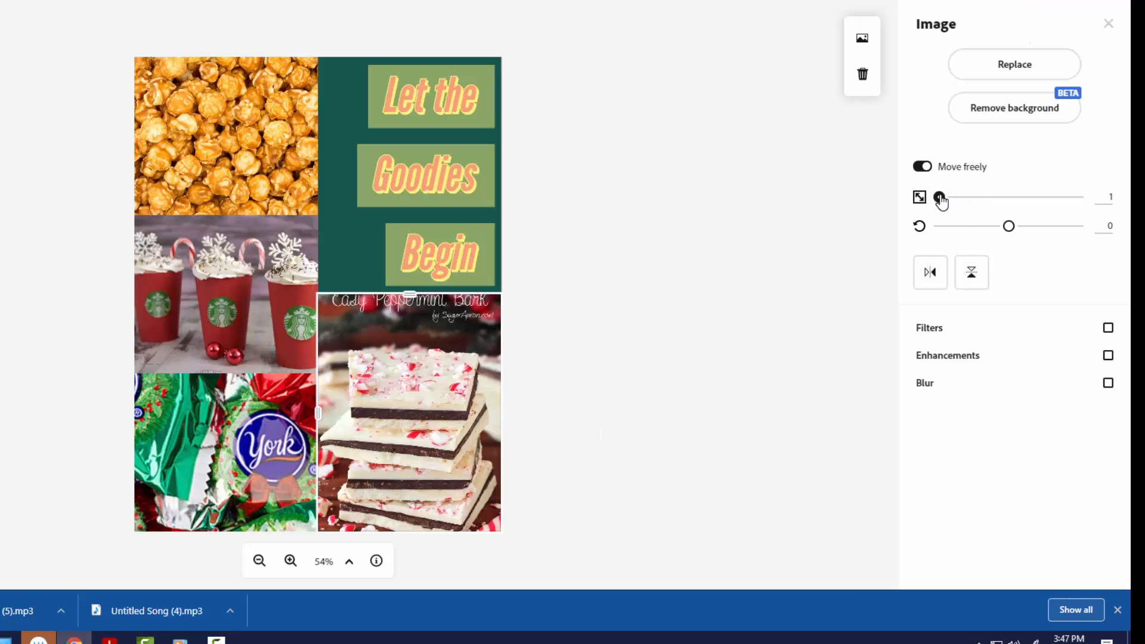
Set the peppermint bark photo's scale to 7, shift it slightly up and left in its cell, and deselect it.
{"action": "left_click_drag", "start_coordinate": [941, 201], "coordinate": [948, 202]}
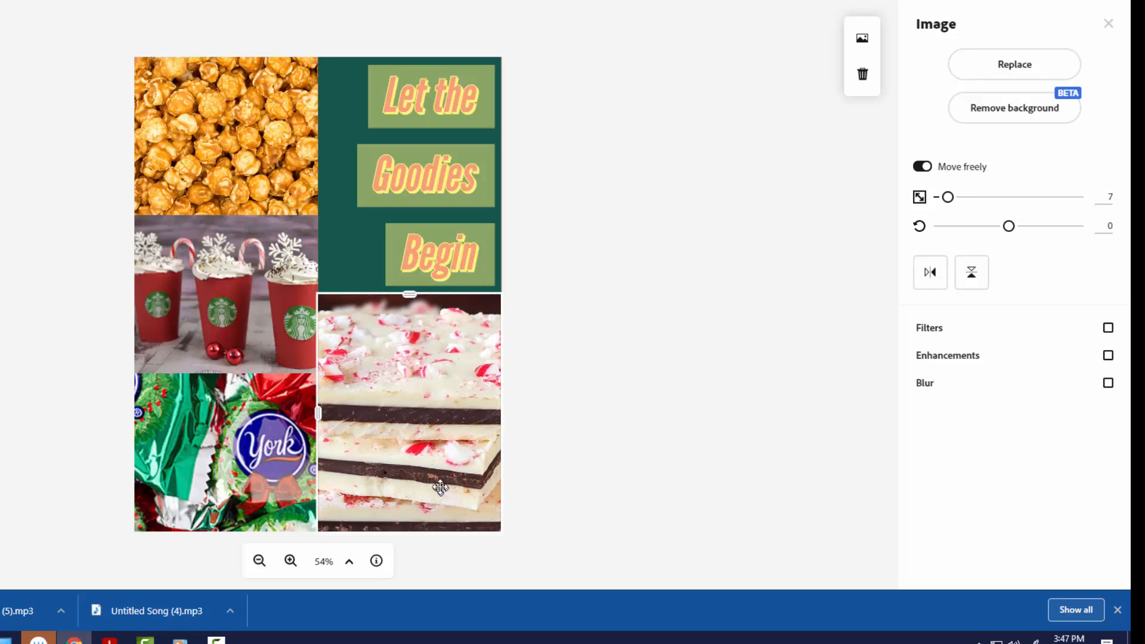
{"action": "mouse_move", "coordinate": [440, 488]}
{"action": "left_mouse_down"}
{"action": "mouse_move", "coordinate": [446, 374]}
{"action": "mouse_move", "coordinate": [435, 471]}
{"action": "mouse_move", "coordinate": [448, 475]}
{"action": "mouse_move", "coordinate": [435, 484]}
{"action": "left_mouse_up"}
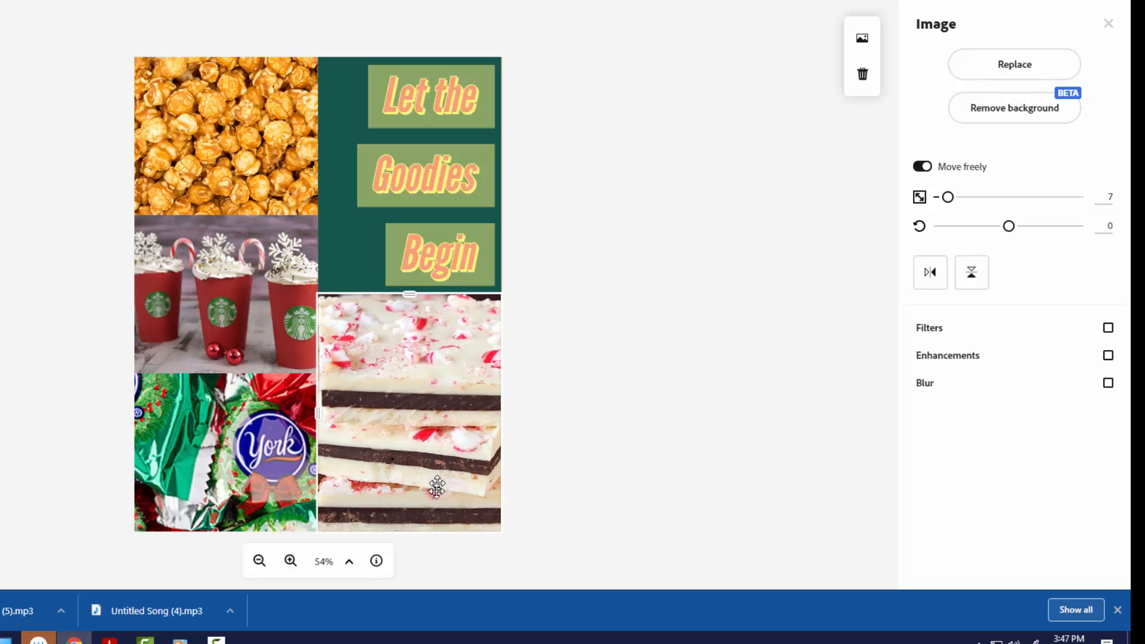
{"action": "left_click", "coordinate": [657, 367]}
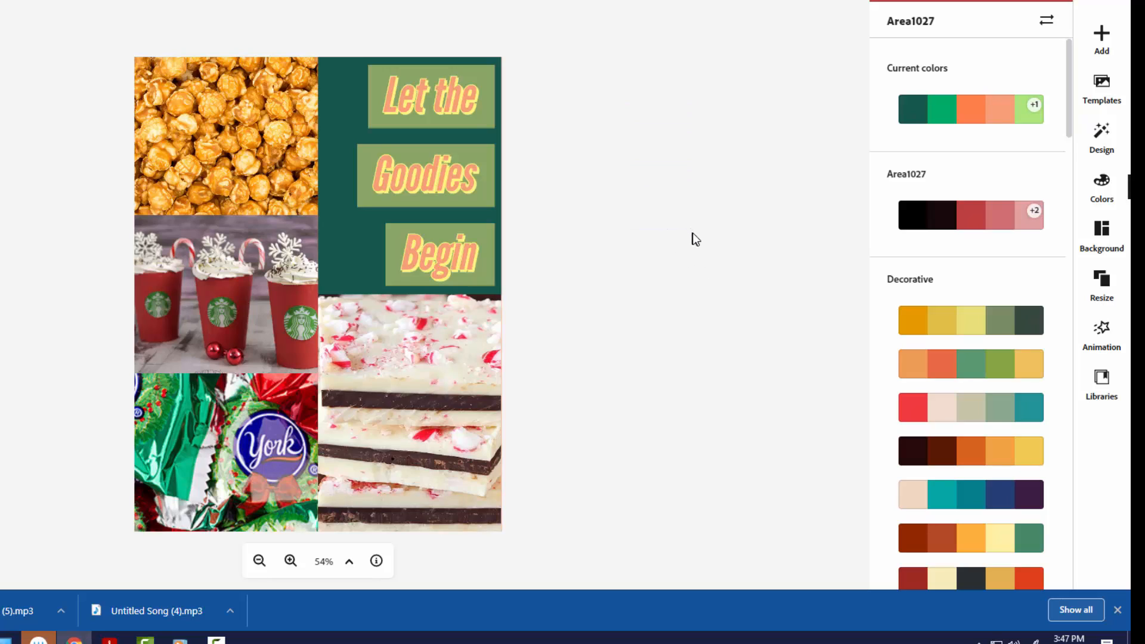
Add a linked border and cell spacing of 8 to the collage's background grid.
{"action": "left_click", "coordinate": [1099, 234]}
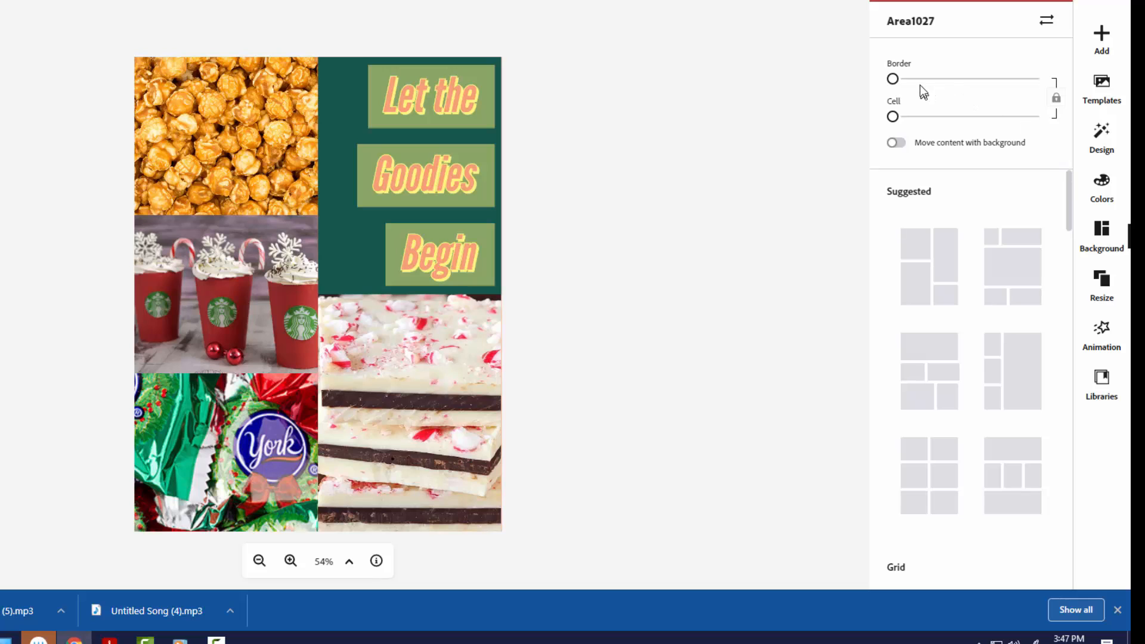
{"action": "mouse_move", "coordinate": [893, 80]}
{"action": "left_mouse_down"}
{"action": "mouse_move", "coordinate": [943, 82]}
{"action": "mouse_move", "coordinate": [911, 82]}
{"action": "left_mouse_up"}
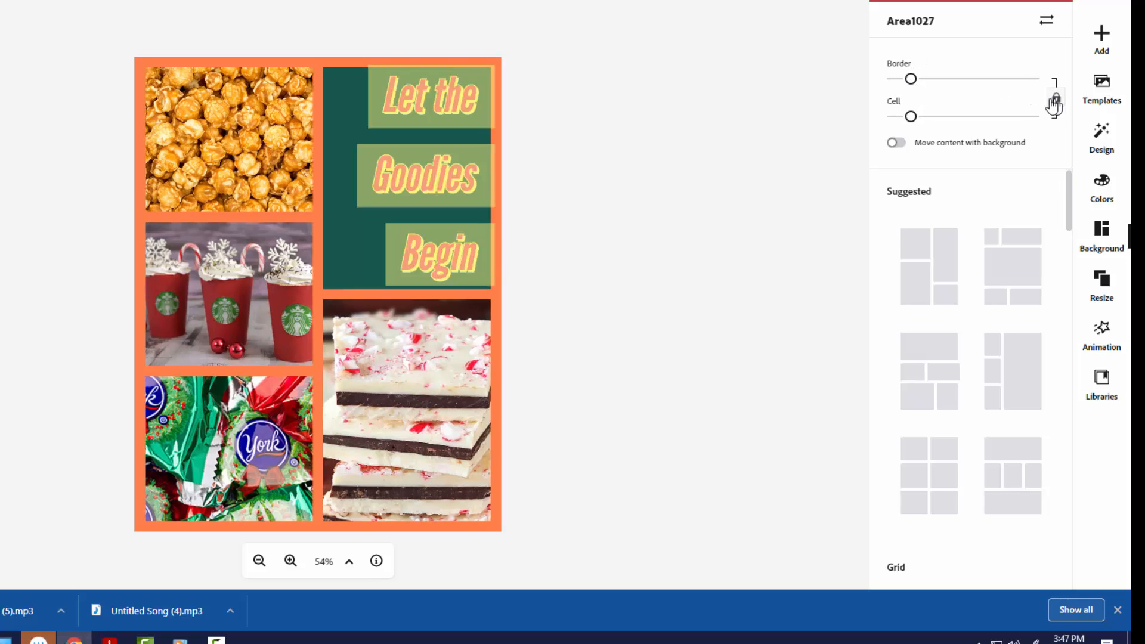
{"action": "mouse_move", "coordinate": [913, 84]}
{"action": "left_mouse_down"}
{"action": "mouse_move", "coordinate": [944, 83]}
{"action": "mouse_move", "coordinate": [904, 82]}
{"action": "left_mouse_up"}
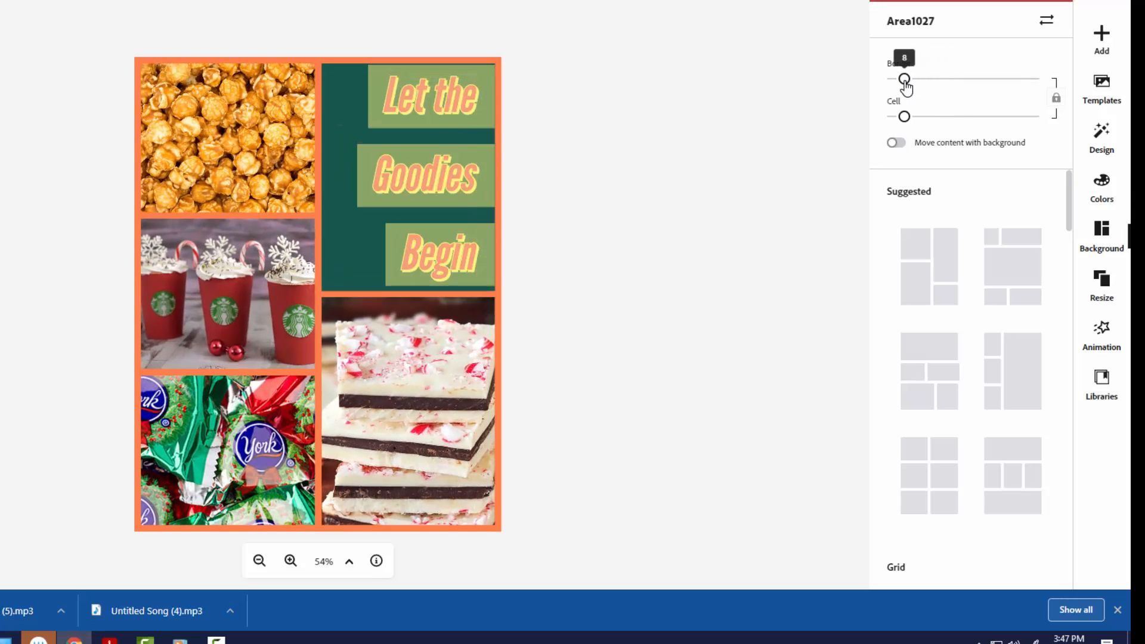
Unlink the border and cell spacing, widen the cell spacing on its own, and relink the two at equal values.
{"action": "left_click", "coordinate": [1057, 102]}
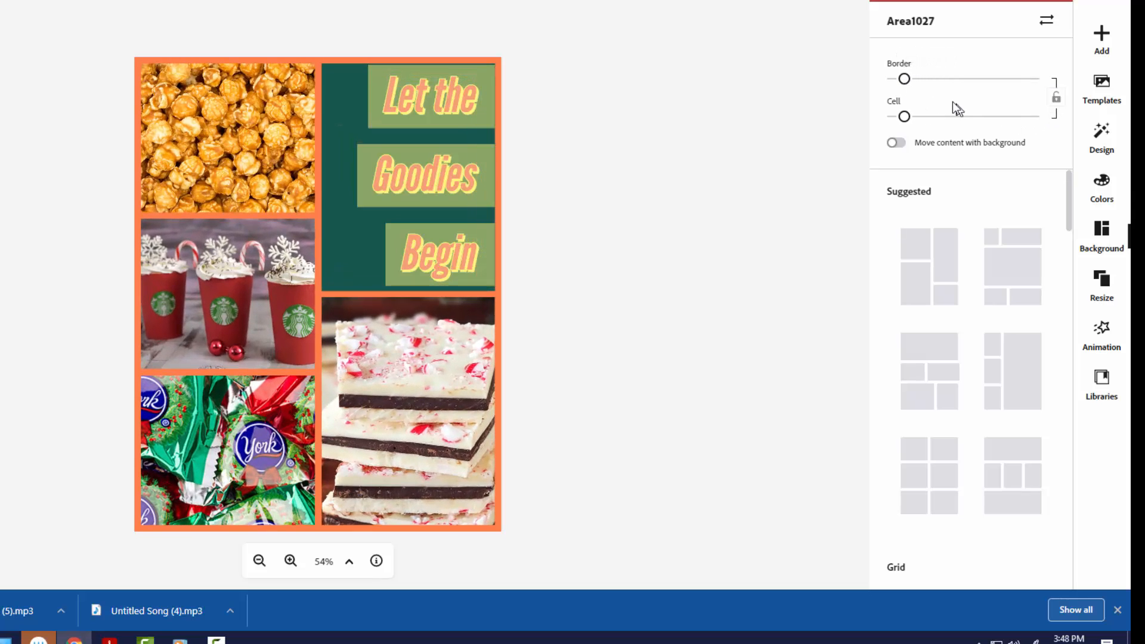
{"action": "mouse_move", "coordinate": [907, 84]}
{"action": "left_mouse_down"}
{"action": "mouse_move", "coordinate": [935, 82]}
{"action": "mouse_move", "coordinate": [905, 81]}
{"action": "left_mouse_up"}
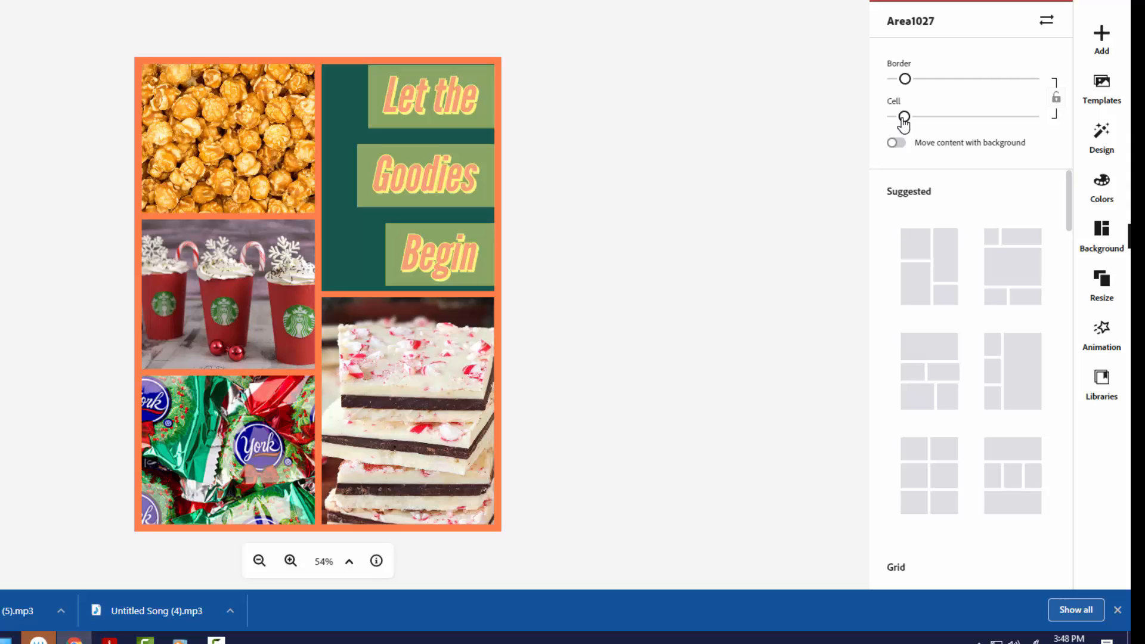
{"action": "mouse_move", "coordinate": [904, 122]}
{"action": "left_mouse_down"}
{"action": "mouse_move", "coordinate": [952, 122]}
{"action": "mouse_move", "coordinate": [915, 120]}
{"action": "left_mouse_up"}
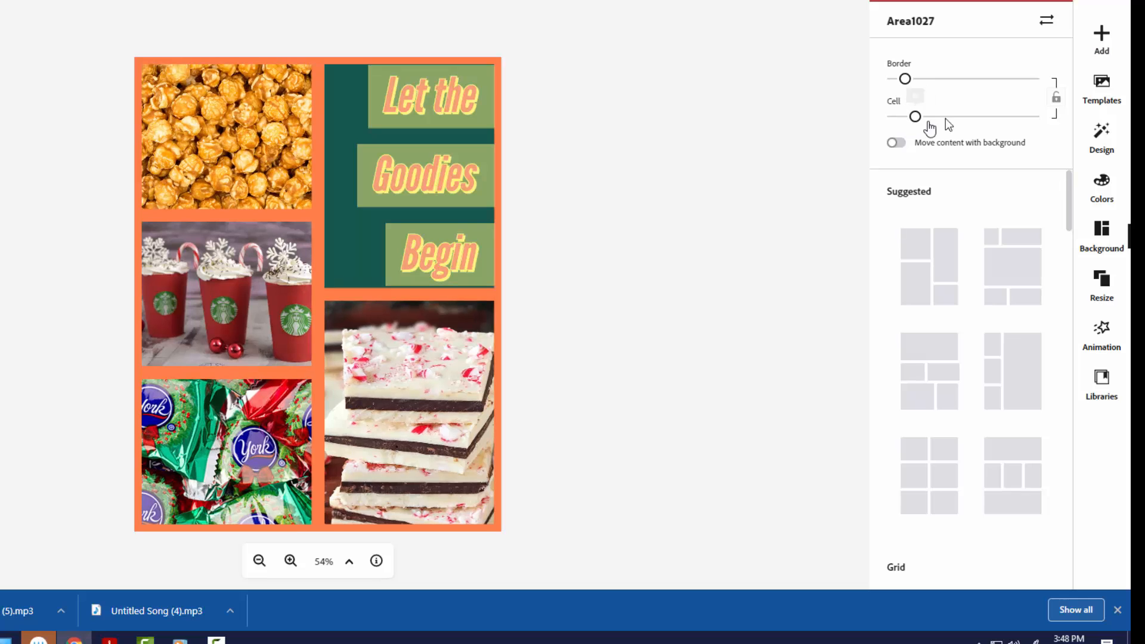
{"action": "left_click", "coordinate": [1056, 98]}
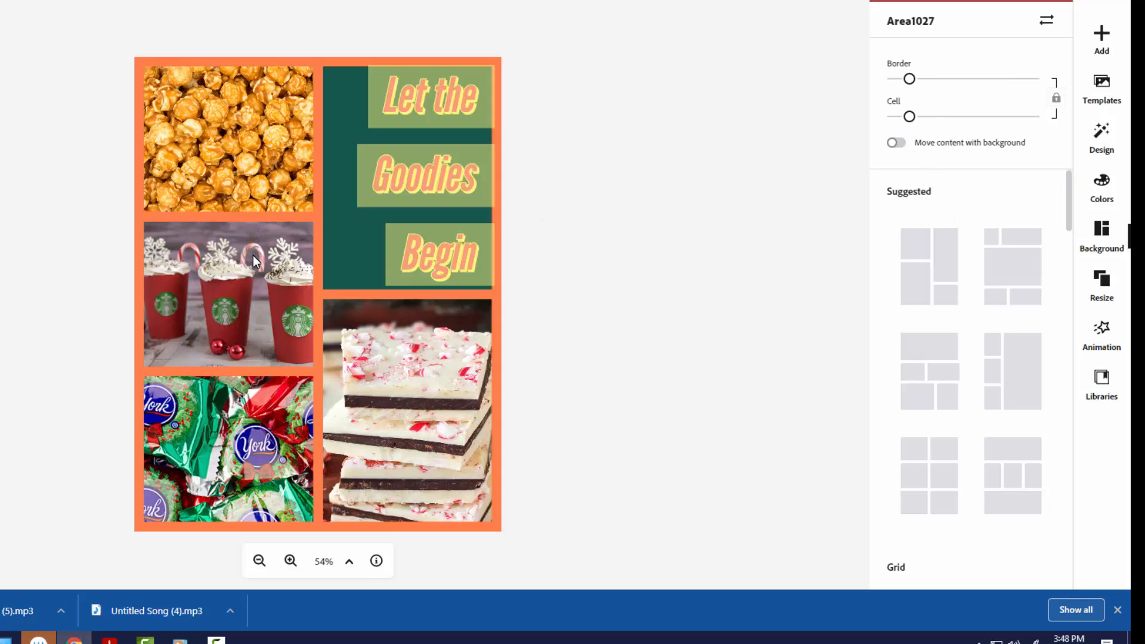
Shrink the "Let the Goodies Begin" text to size 71.7 and align it against the dark green cell's right edge.
{"action": "left_click", "coordinate": [416, 189]}
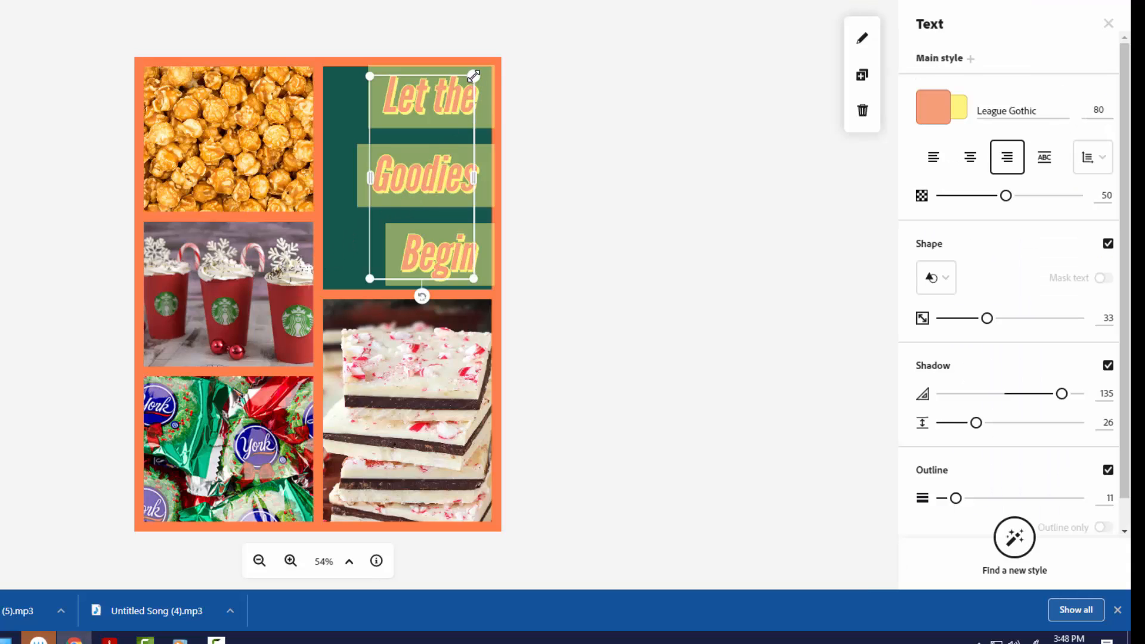
{"action": "left_click_drag", "start_coordinate": [474, 76], "coordinate": [463, 97]}
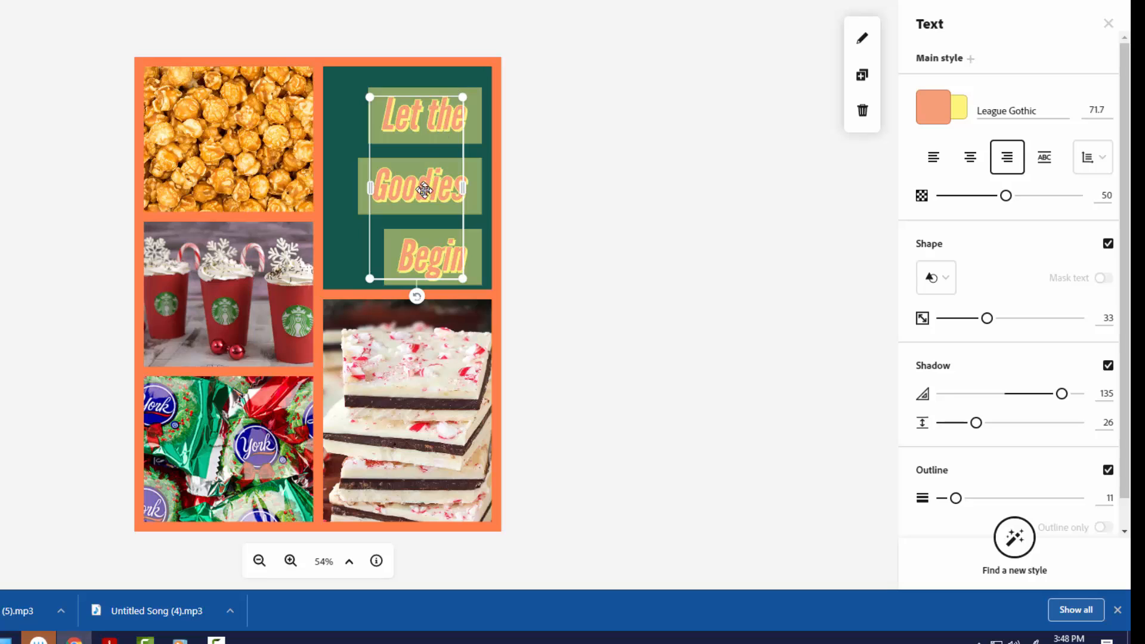
{"action": "left_click_drag", "start_coordinate": [427, 195], "coordinate": [433, 187]}
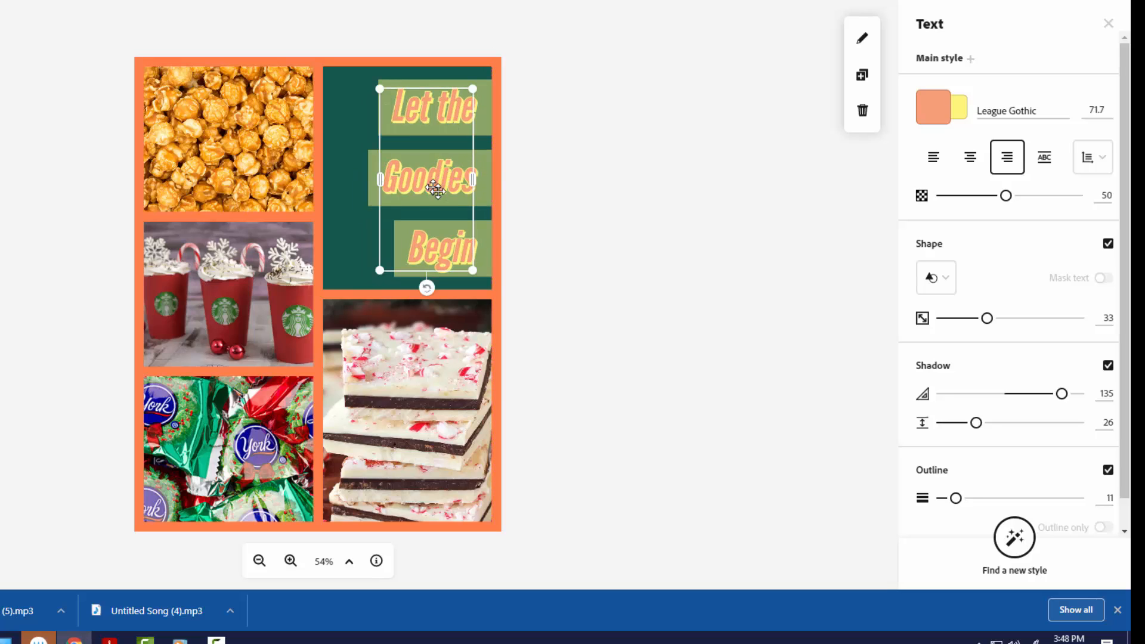
{"action": "left_click", "coordinate": [544, 205]}
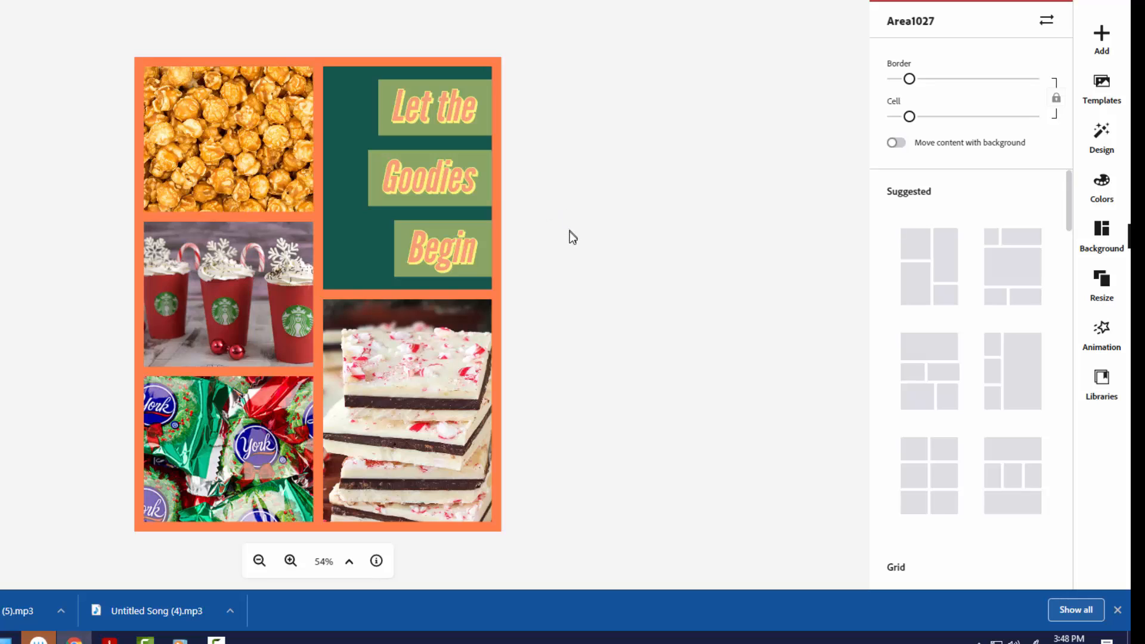
Try the Grayscale, Colorize, Lighten and Multiply filters on the Starbucks cups photo, and turn filters off again.
{"action": "left_click", "coordinate": [217, 298]}
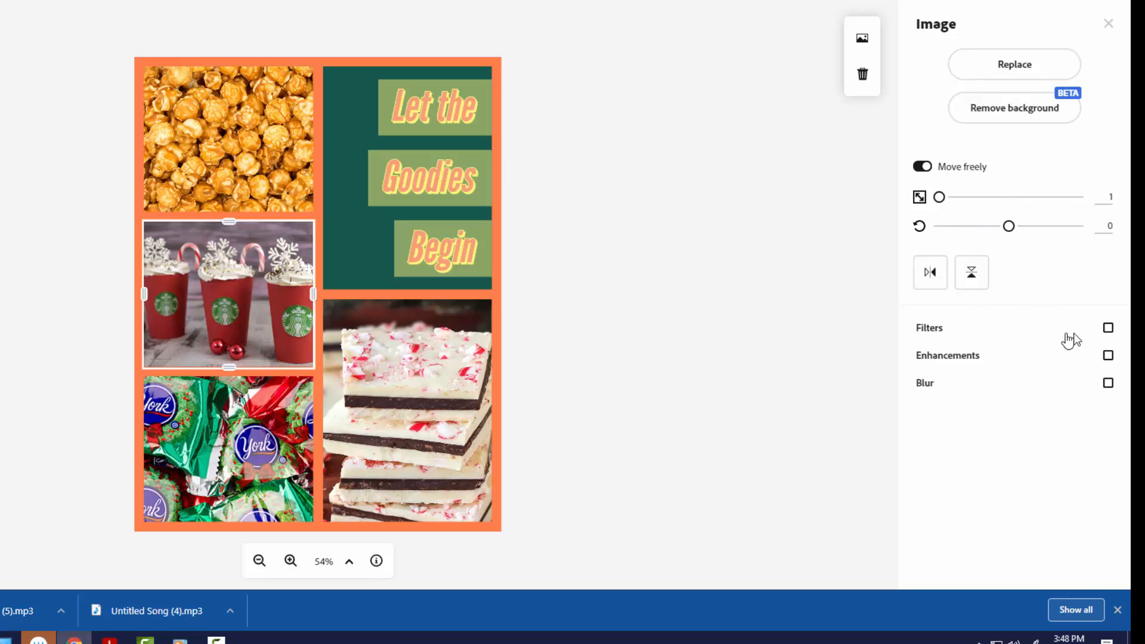
{"action": "left_click", "coordinate": [1108, 328]}
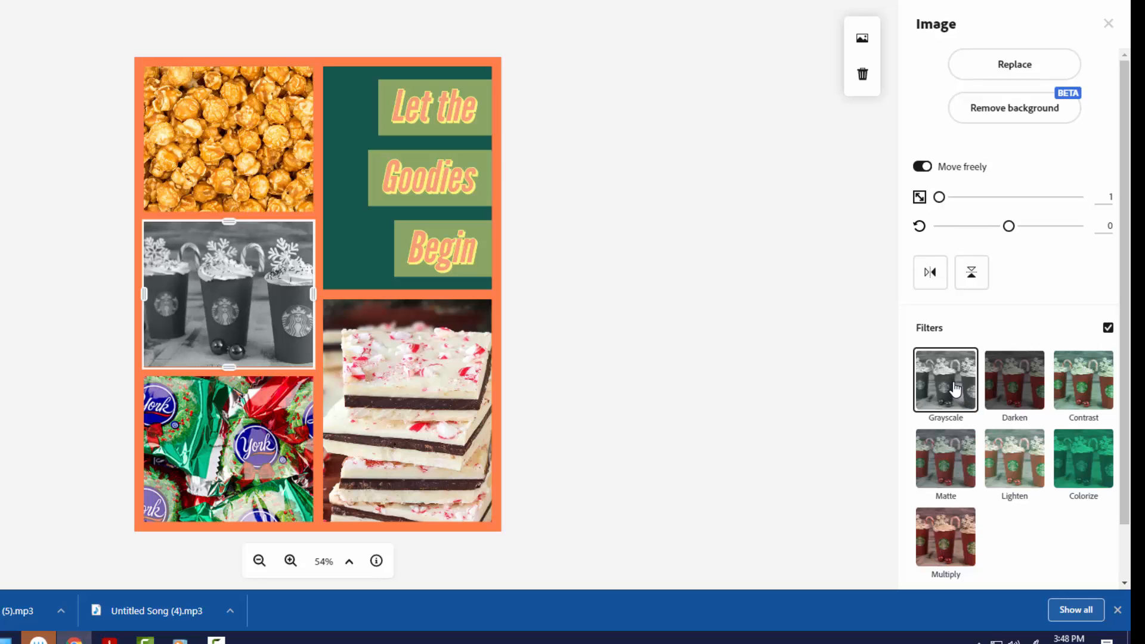
{"action": "left_click", "coordinate": [1082, 464]}
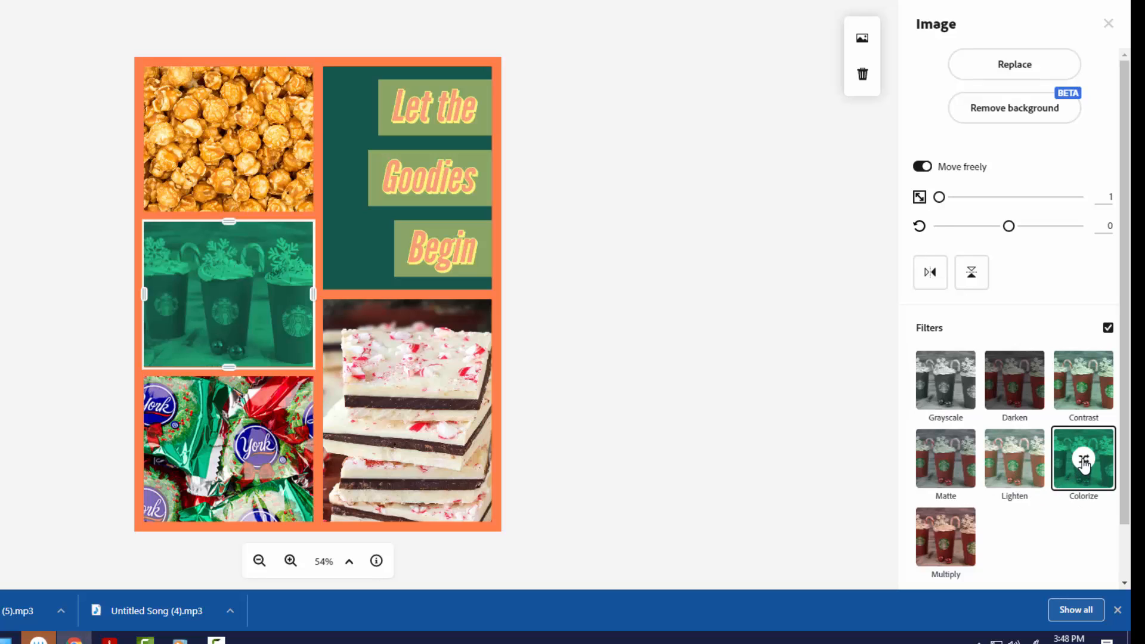
{"action": "left_click", "coordinate": [1029, 472]}
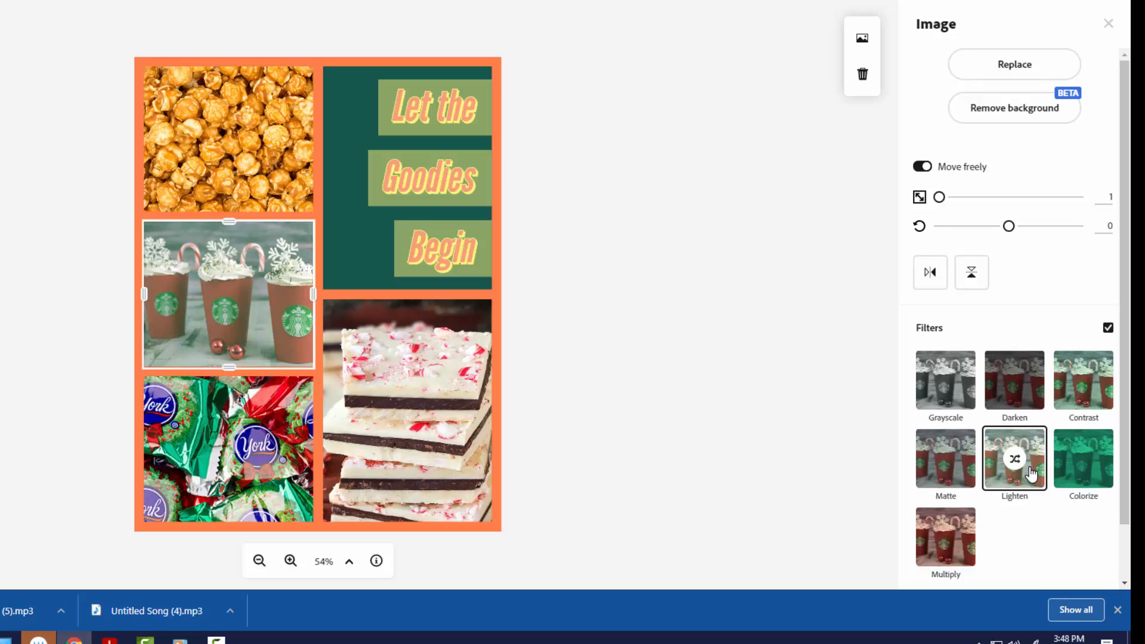
{"action": "left_click", "coordinate": [963, 540]}
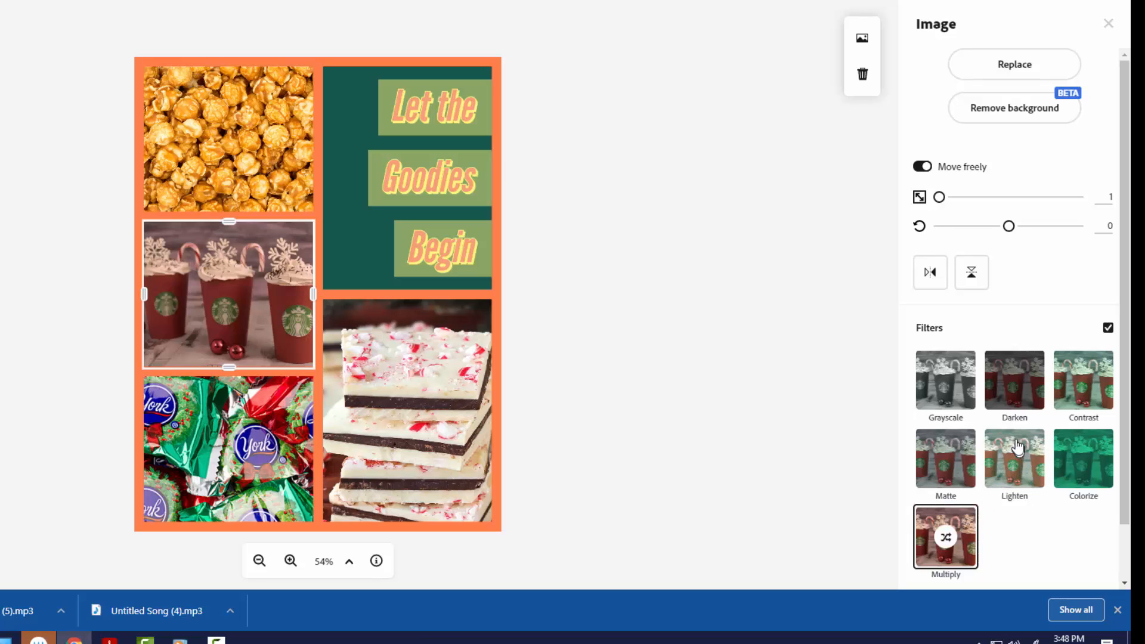
{"action": "left_click", "coordinate": [1108, 328]}
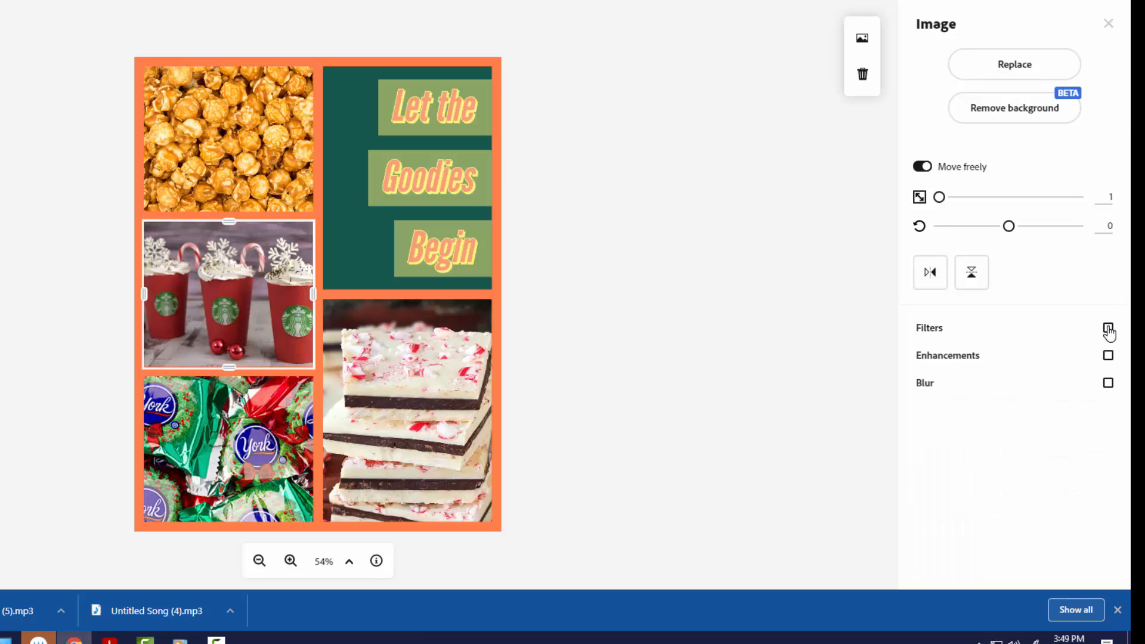
Examine the Enhancements and Blur settings for the Starbucks cups photo, and turn both off again.
{"action": "left_click", "coordinate": [1109, 356]}
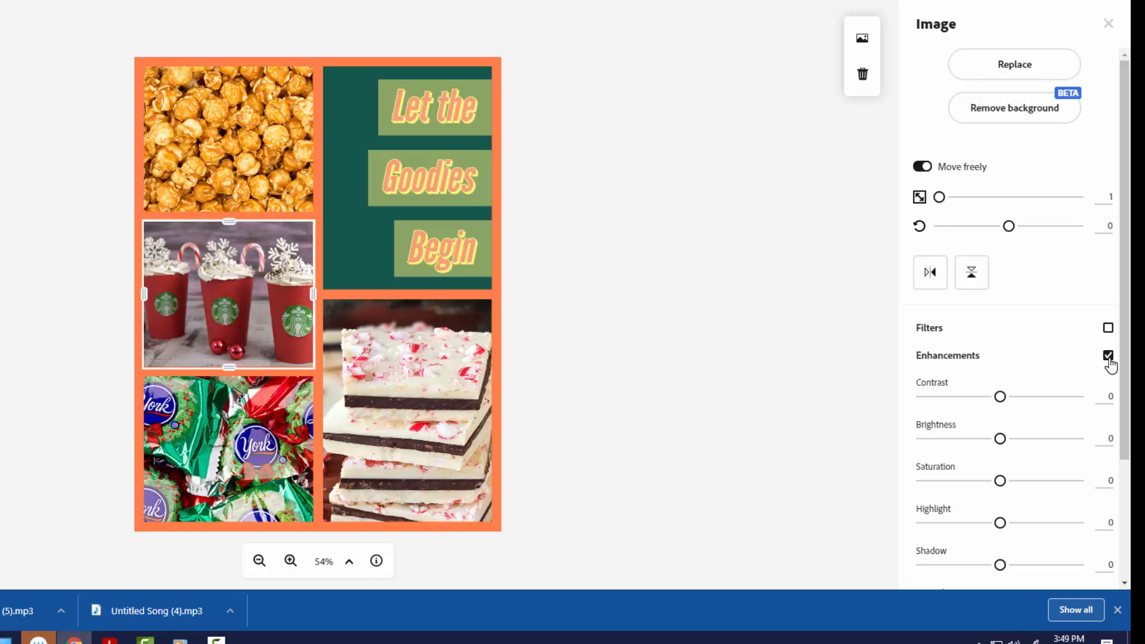
{"action": "scroll", "coordinate": [1015, 475], "scroll_direction": "down", "scroll_amount": 2}
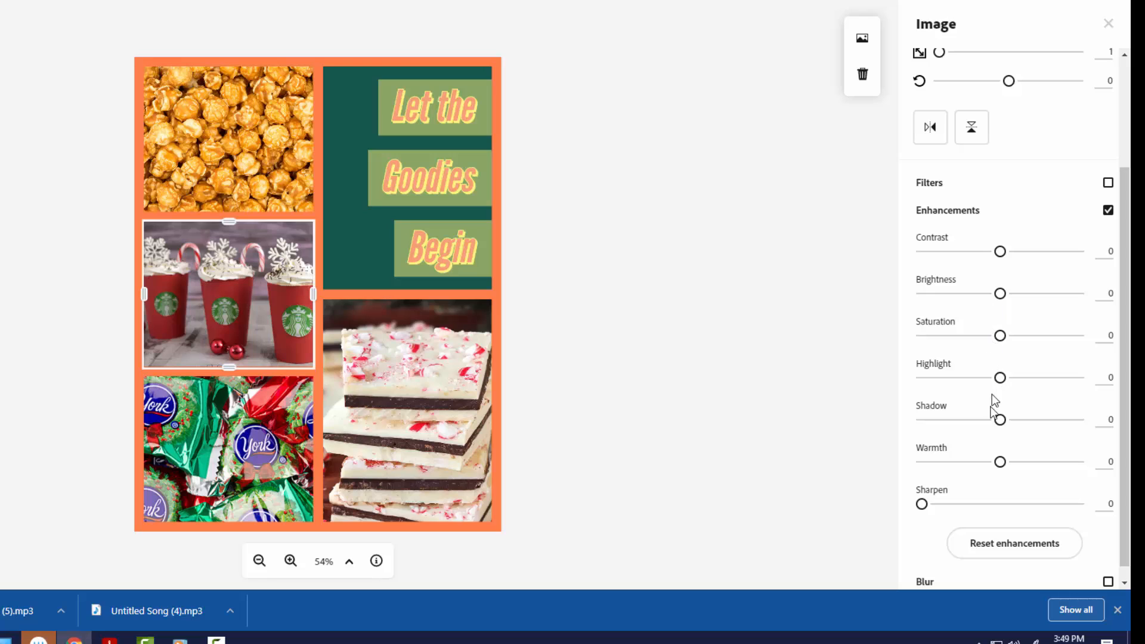
{"action": "left_click", "coordinate": [1107, 212]}
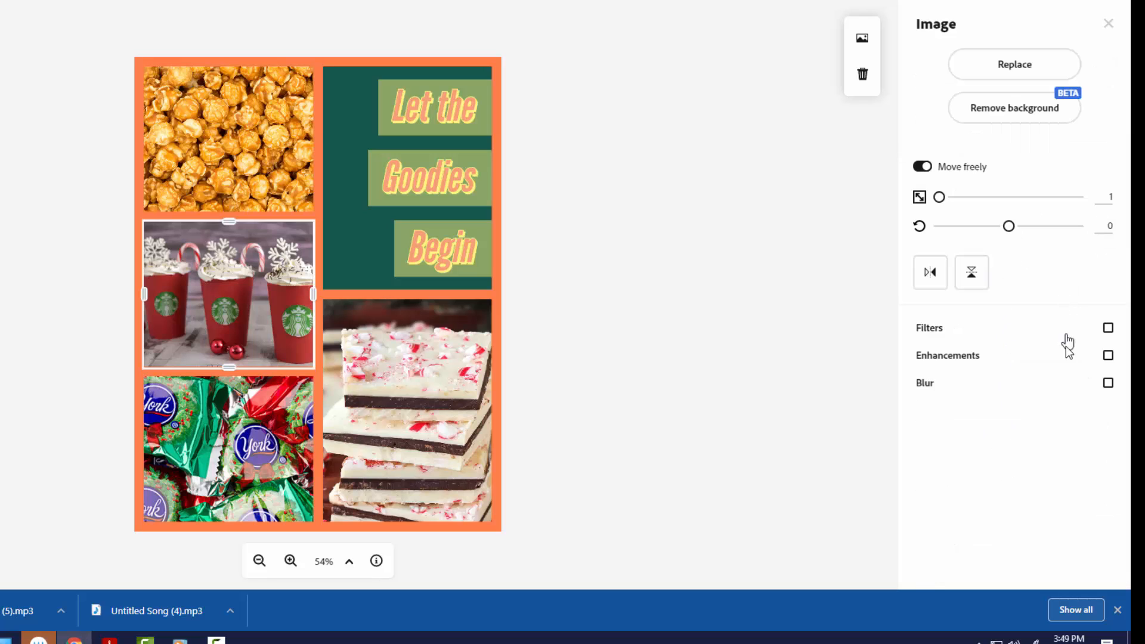
{"action": "left_click", "coordinate": [1107, 385]}
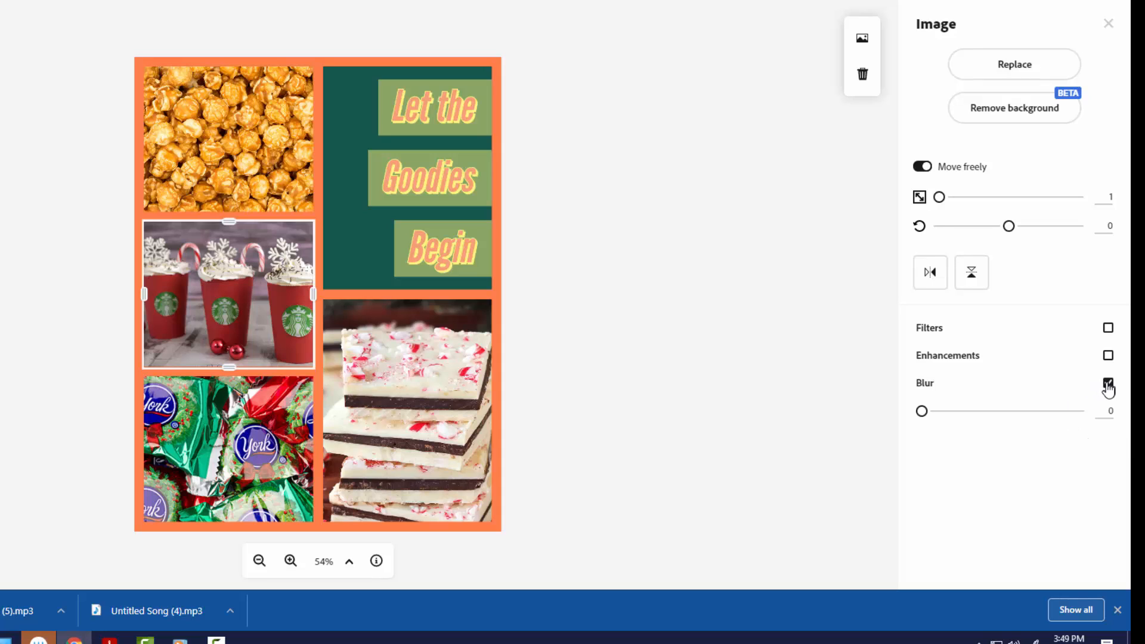
{"action": "mouse_move", "coordinate": [923, 414]}
{"action": "left_mouse_down"}
{"action": "mouse_move", "coordinate": [945, 415]}
{"action": "mouse_move", "coordinate": [920, 419]}
{"action": "left_mouse_up"}
{"action": "left_click", "coordinate": [1108, 383]}
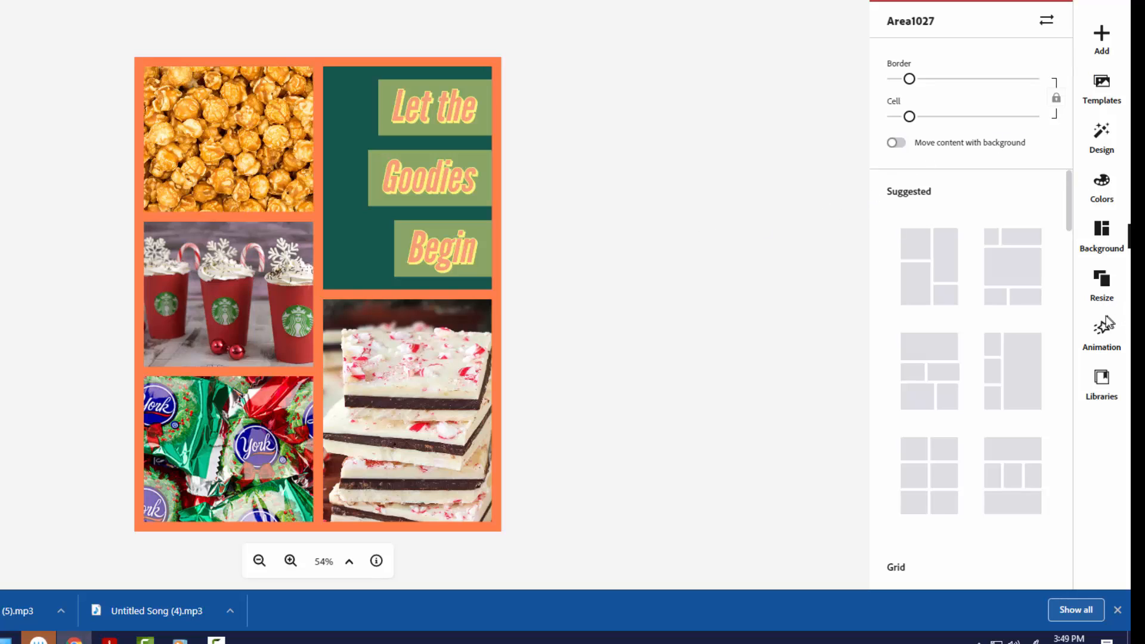
Search the icon library for "oval" and replace that search with "christmas".
{"action": "left_click", "coordinate": [1106, 37]}
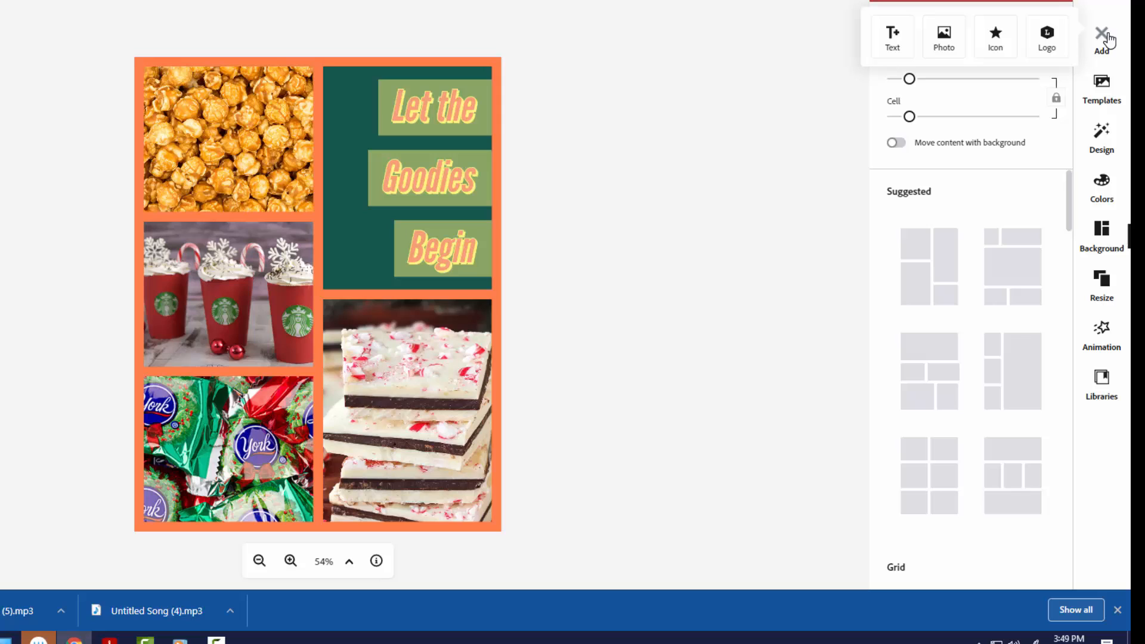
{"action": "left_click", "coordinate": [996, 43]}
{"action": "left_click", "coordinate": [935, 89]}
{"action": "type", "text": "oval"}
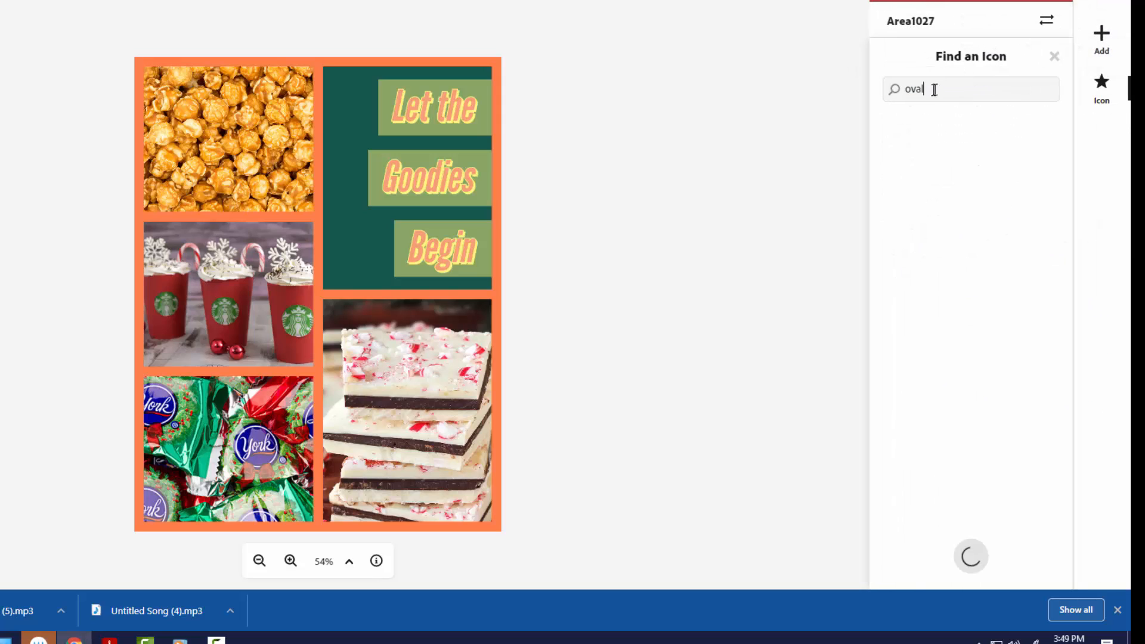
{"action": "left_click_drag", "start_coordinate": [938, 88], "coordinate": [889, 92]}
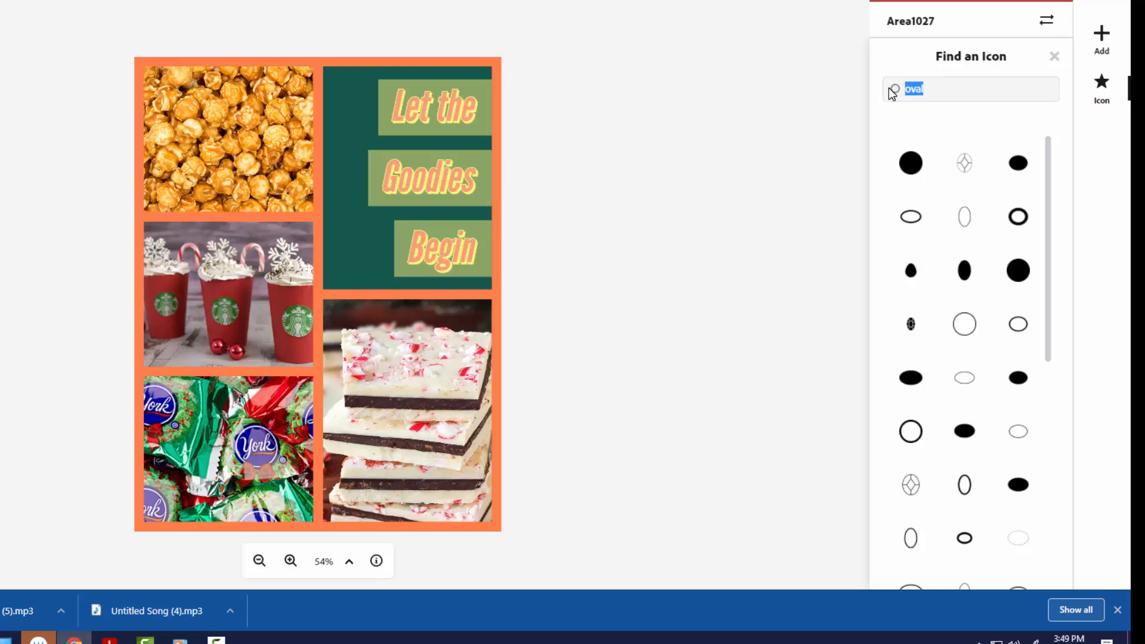
{"action": "type", "text": "christmas"}
{"action": "key", "text": "Return"}
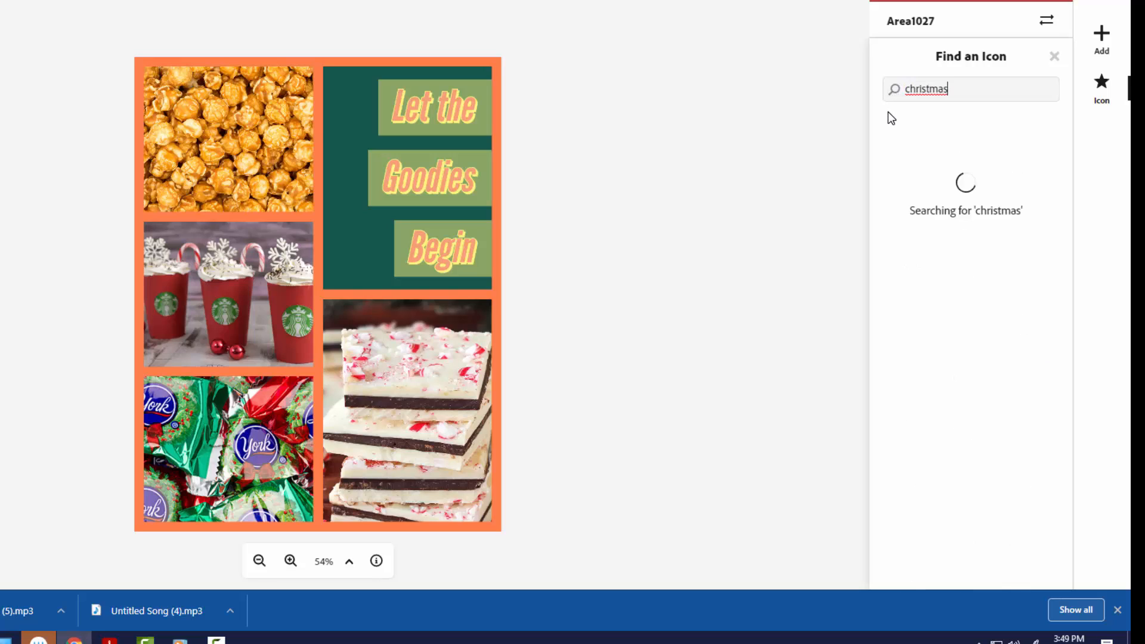
Add the solid Santa face icon from the Christmas results and shrink it beside "Let the" in the dark green cell.
{"action": "scroll", "coordinate": [962, 458], "scroll_direction": "down", "scroll_amount": 6}
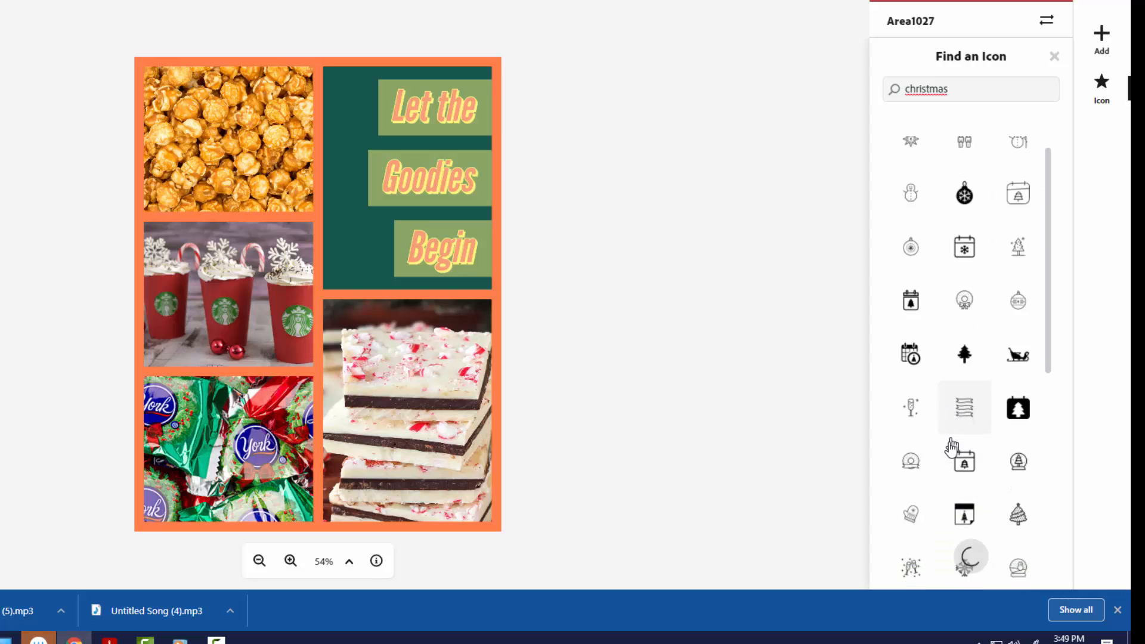
{"action": "scroll", "coordinate": [974, 501], "scroll_direction": "down", "scroll_amount": 15}
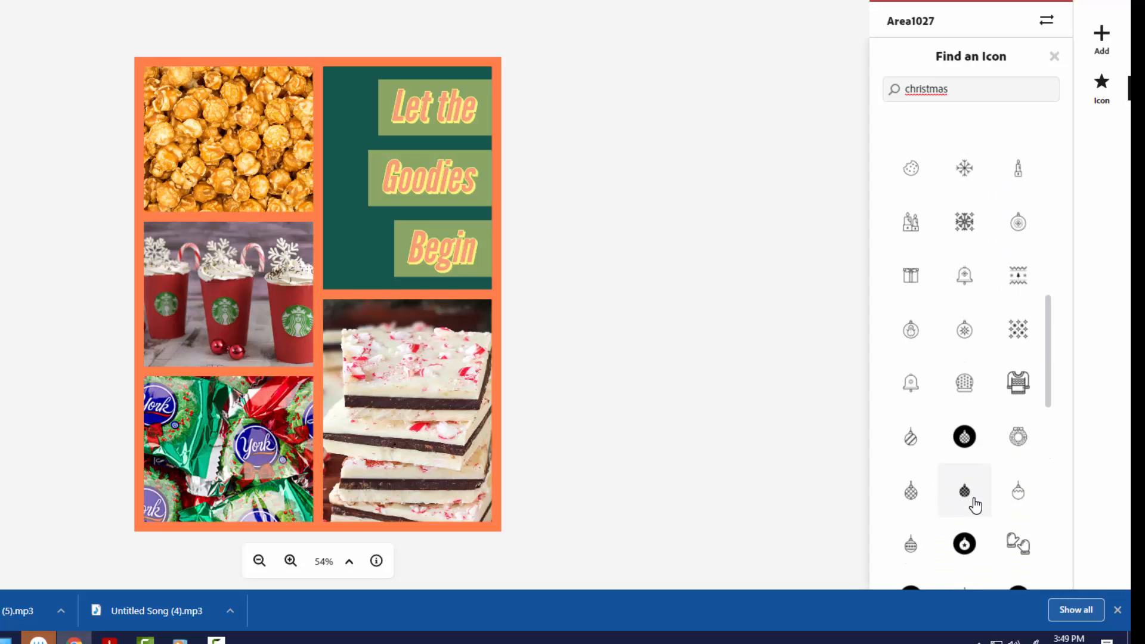
{"action": "scroll", "coordinate": [974, 511], "scroll_direction": "down", "scroll_amount": 10}
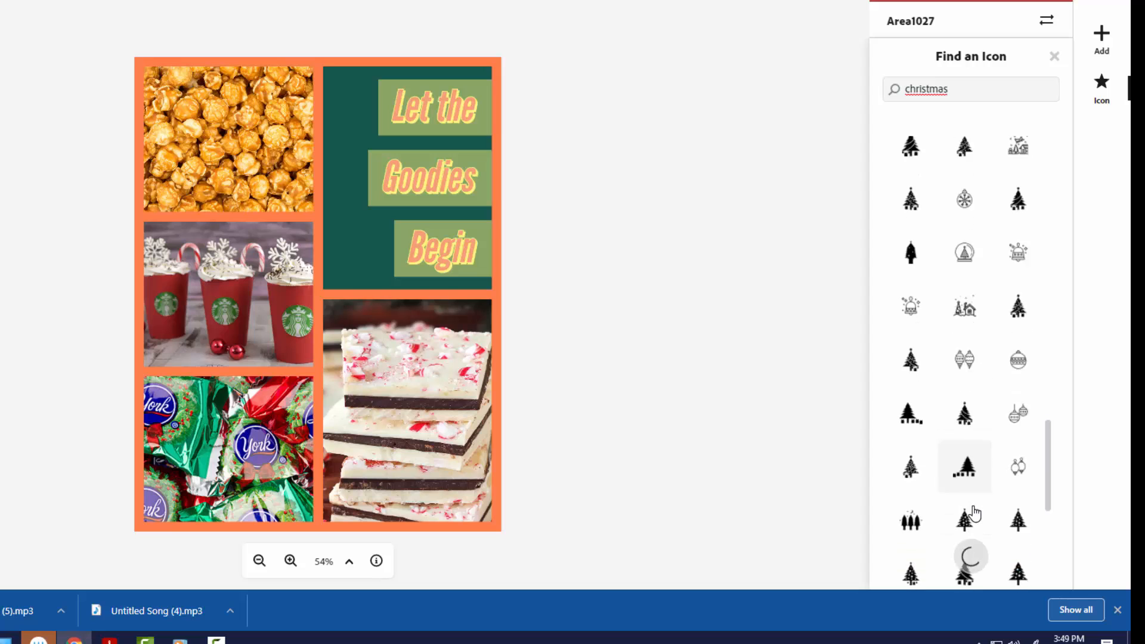
{"action": "scroll", "coordinate": [974, 511], "scroll_direction": "down", "scroll_amount": 8}
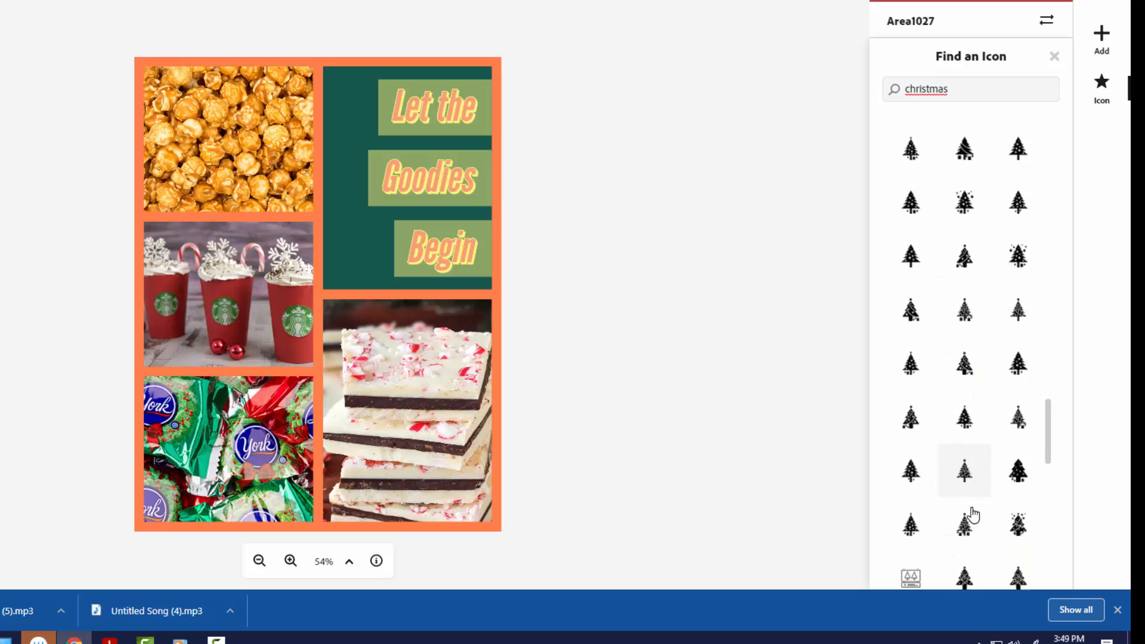
{"action": "scroll", "coordinate": [972, 518], "scroll_direction": "down", "scroll_amount": 8}
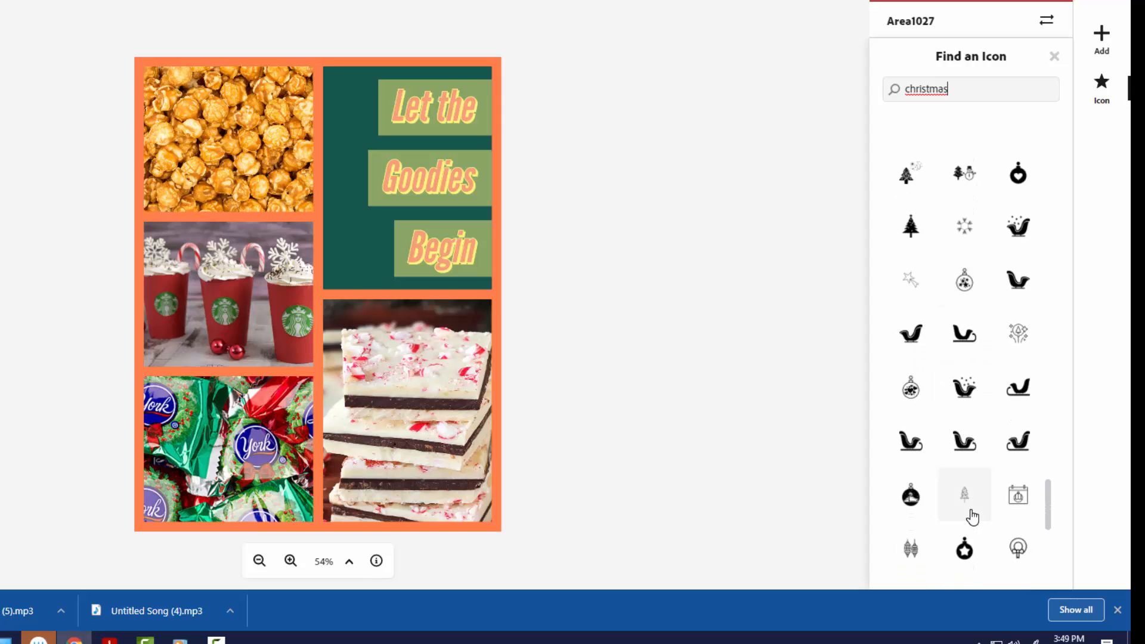
{"action": "scroll", "coordinate": [973, 518], "scroll_direction": "down", "scroll_amount": 3}
{"action": "scroll", "coordinate": [973, 516], "scroll_direction": "up", "scroll_amount": 6}
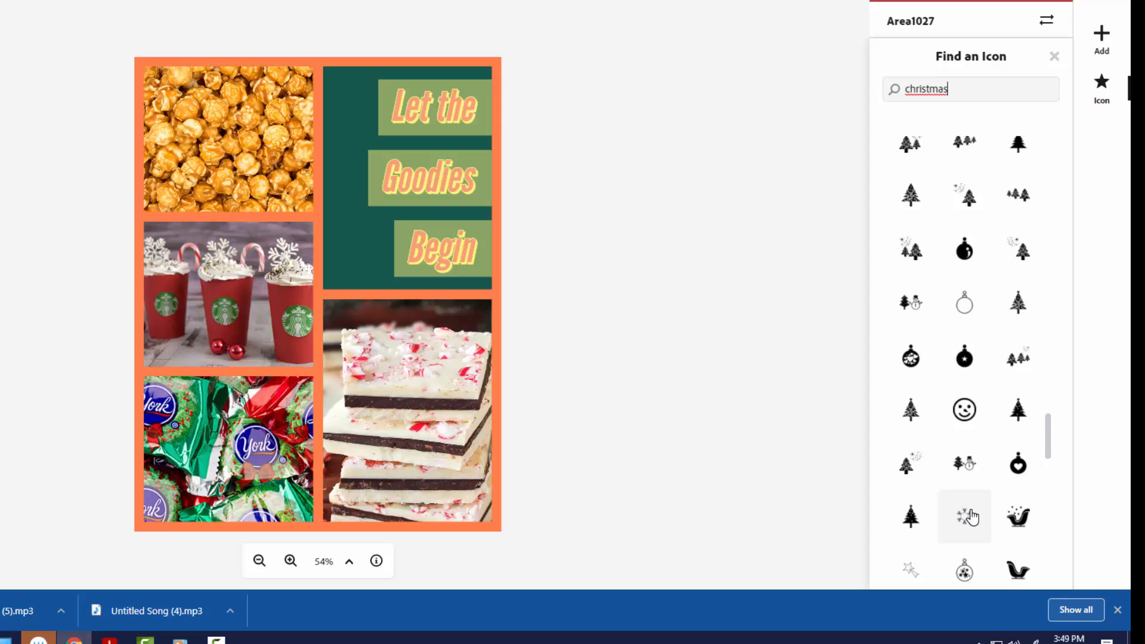
{"action": "scroll", "coordinate": [972, 518], "scroll_direction": "down", "scroll_amount": 10}
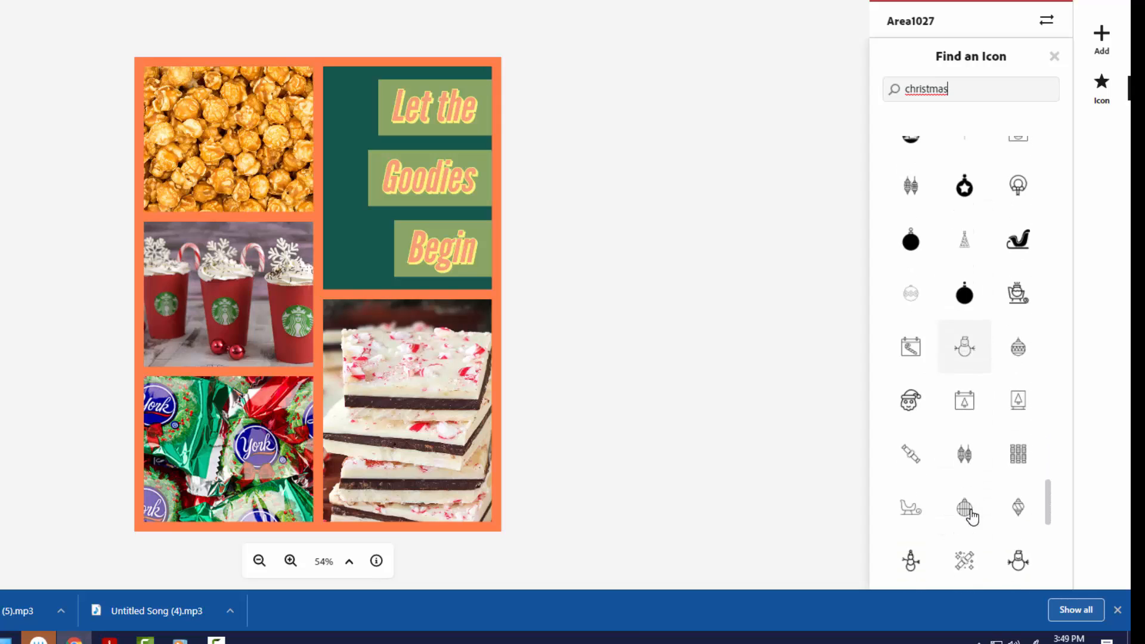
{"action": "scroll", "coordinate": [972, 518], "scroll_direction": "down", "scroll_amount": 5}
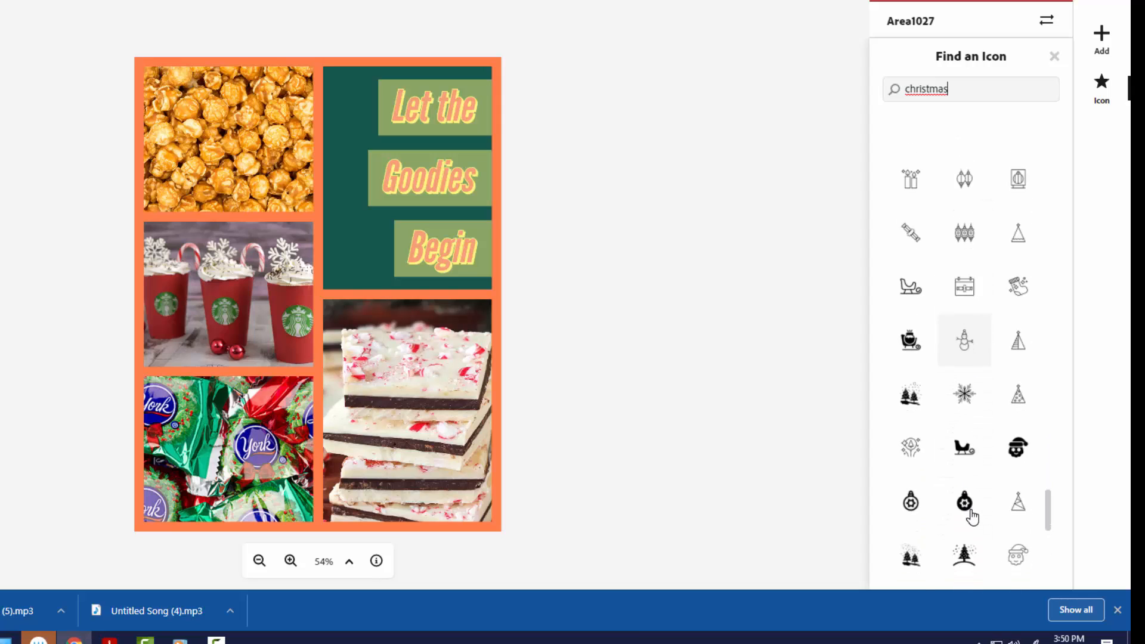
{"action": "scroll", "coordinate": [984, 495], "scroll_direction": "down", "scroll_amount": 1}
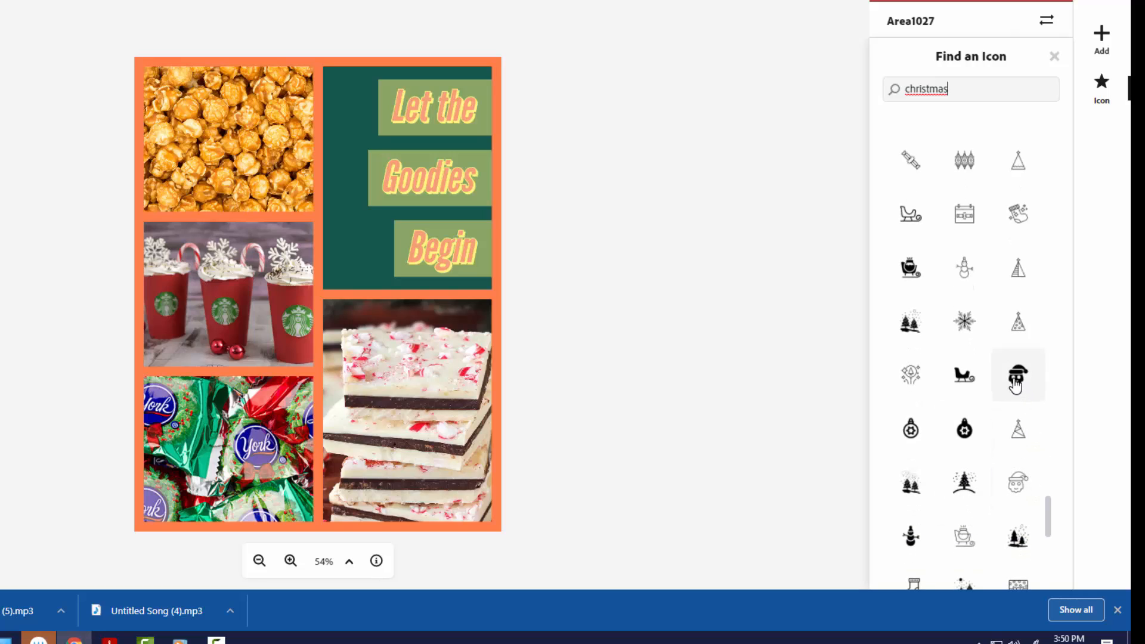
{"action": "left_click_drag", "start_coordinate": [1016, 386], "coordinate": [358, 156]}
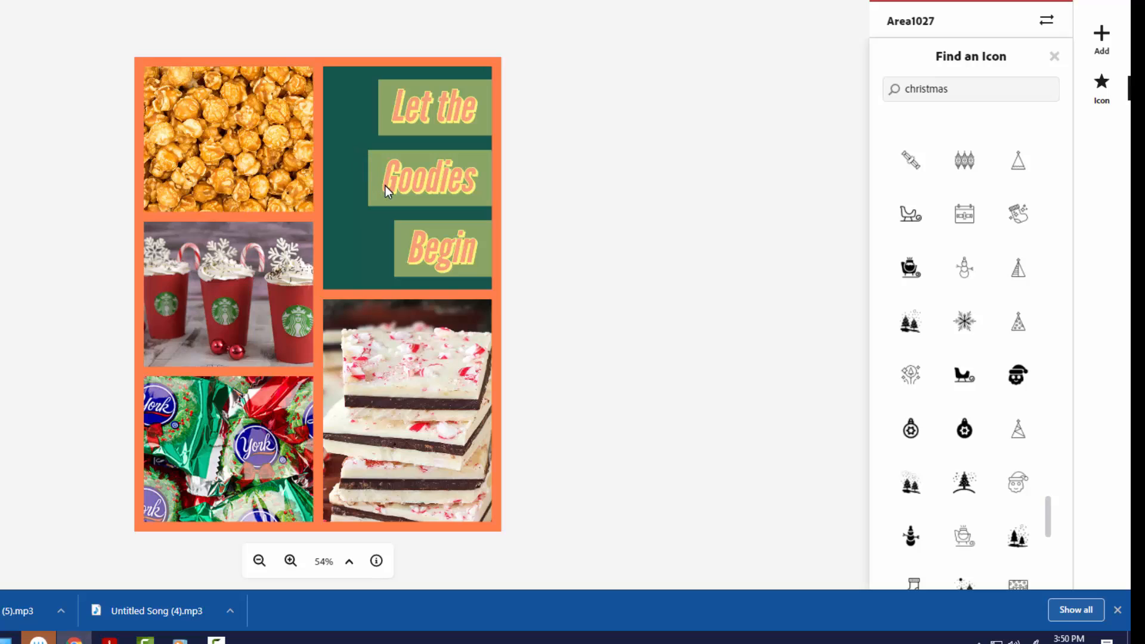
{"action": "left_click", "coordinate": [1018, 387]}
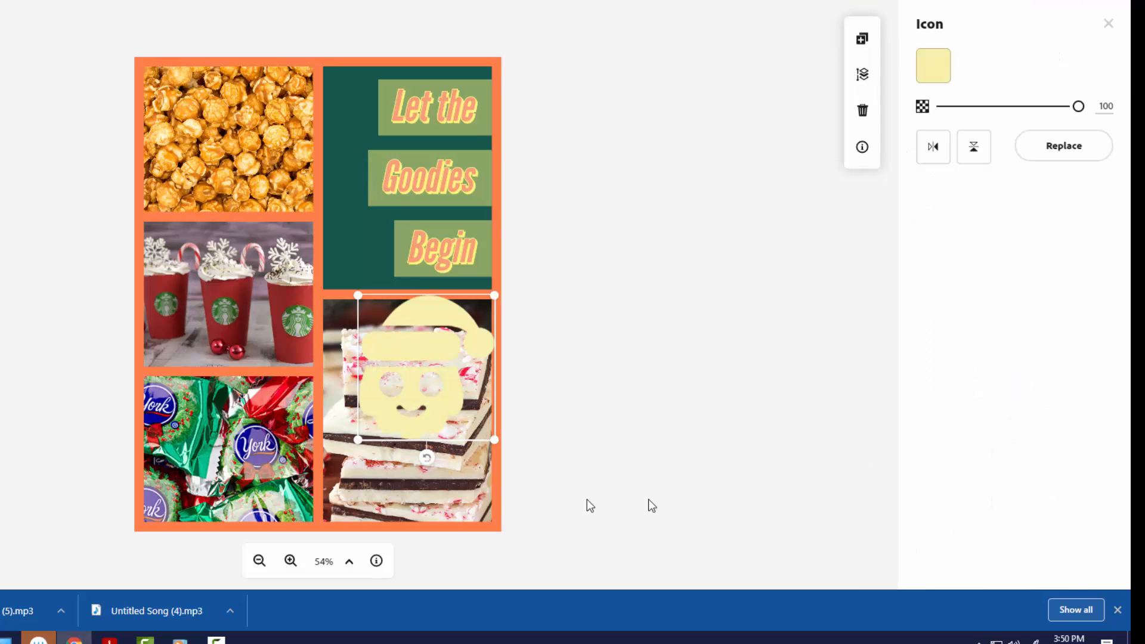
{"action": "left_click_drag", "start_coordinate": [434, 425], "coordinate": [384, 273]}
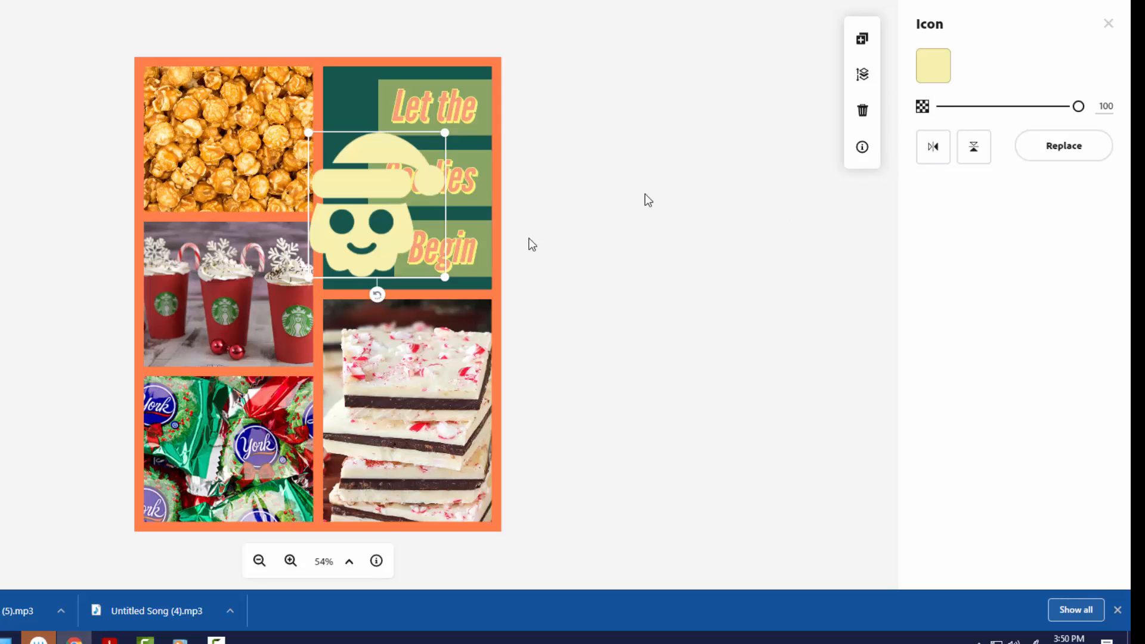
{"action": "left_click_drag", "start_coordinate": [445, 132], "coordinate": [371, 126]}
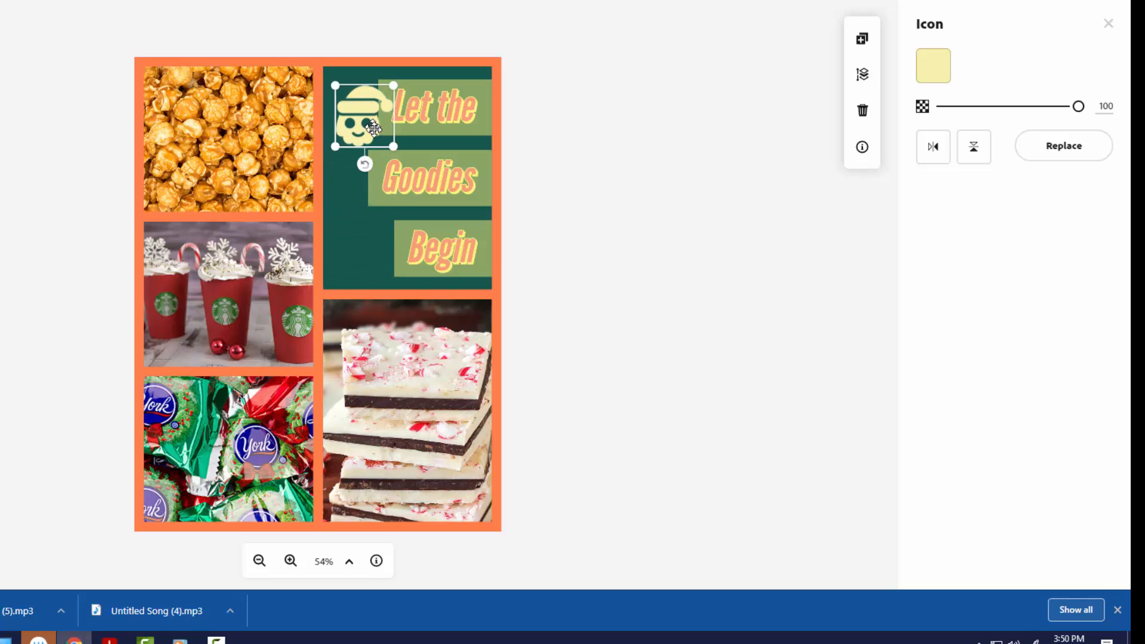
Try light green, peach and yellow palette colours on the Santa icon, and settle on custom pale yellow-green #E2E9A5.
{"action": "left_click", "coordinate": [941, 76]}
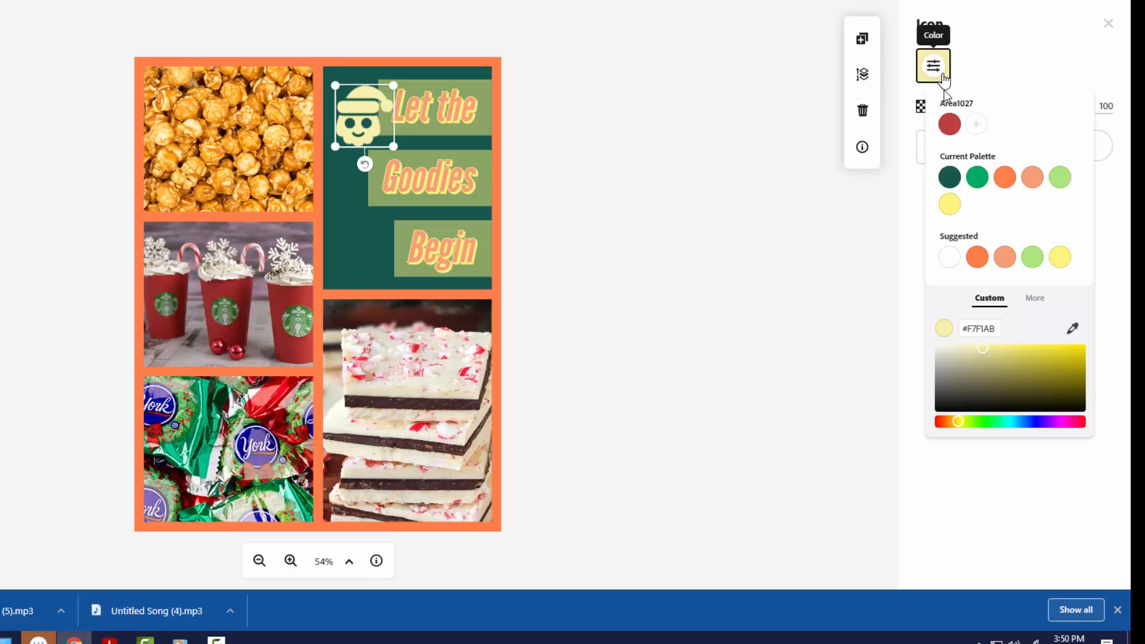
{"action": "left_click", "coordinate": [1059, 184]}
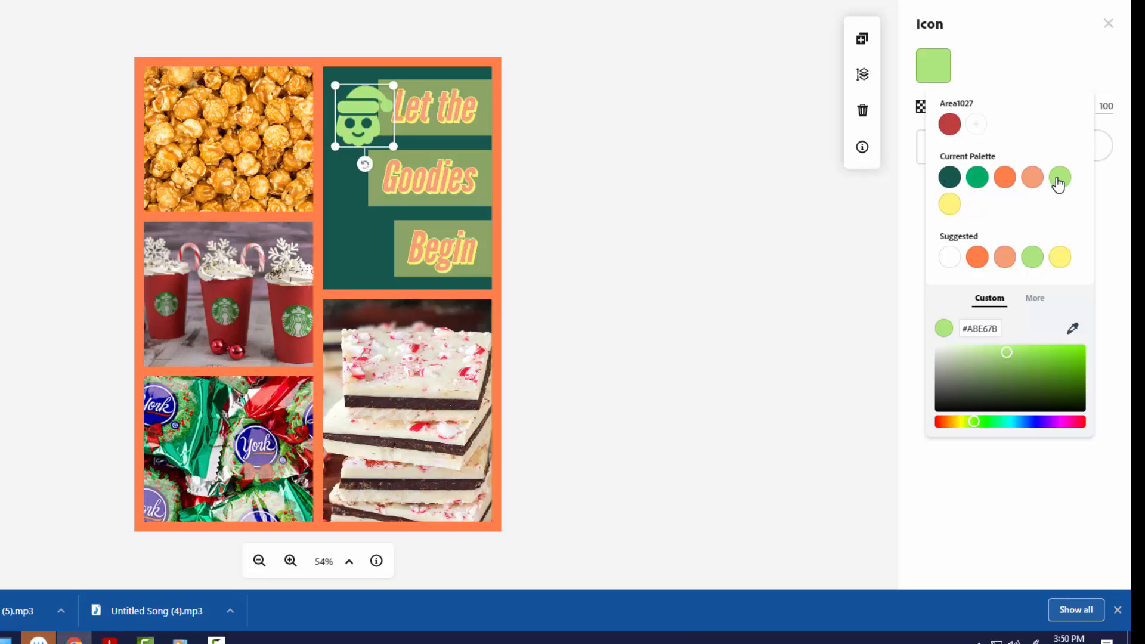
{"action": "left_click", "coordinate": [1029, 184]}
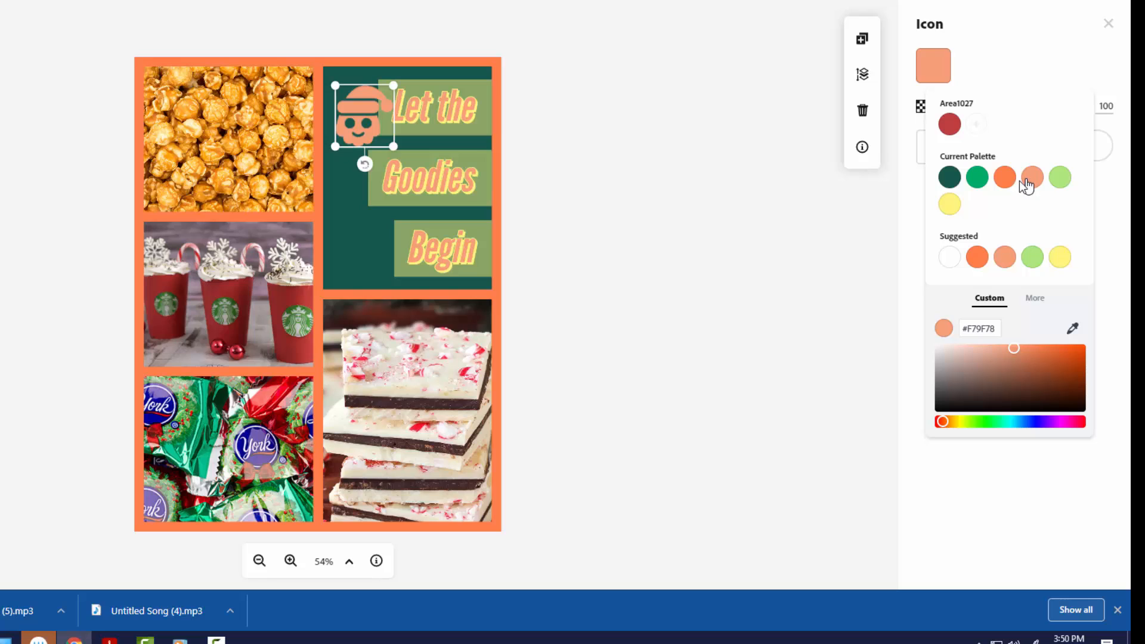
{"action": "left_click", "coordinate": [949, 208]}
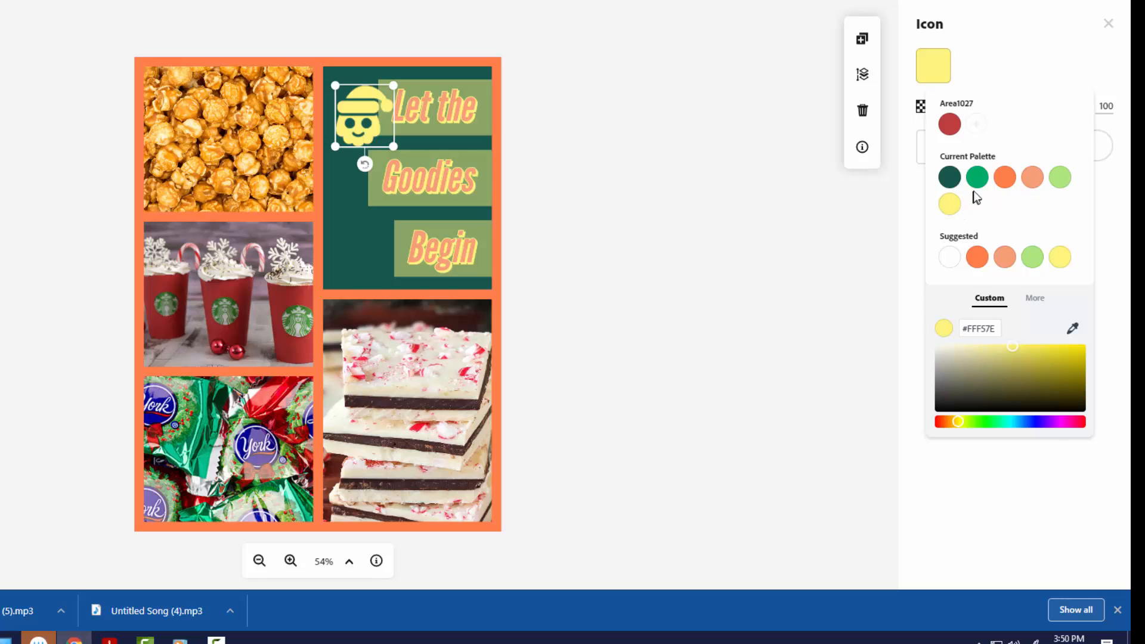
{"action": "left_click", "coordinate": [951, 261]}
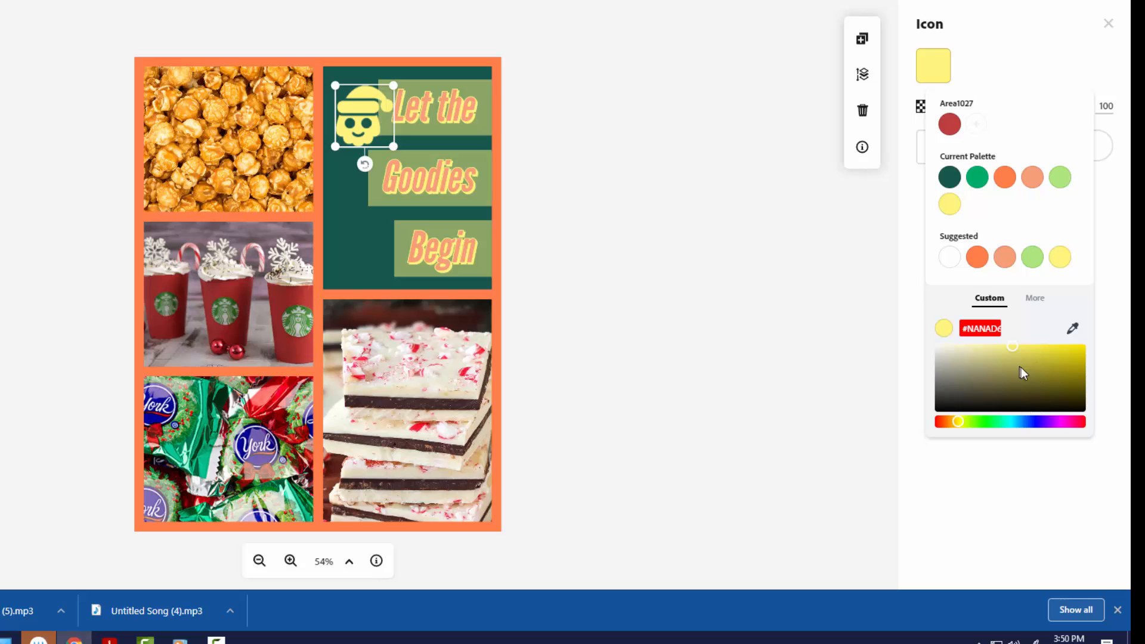
{"action": "left_click_drag", "start_coordinate": [1010, 427], "coordinate": [980, 358]}
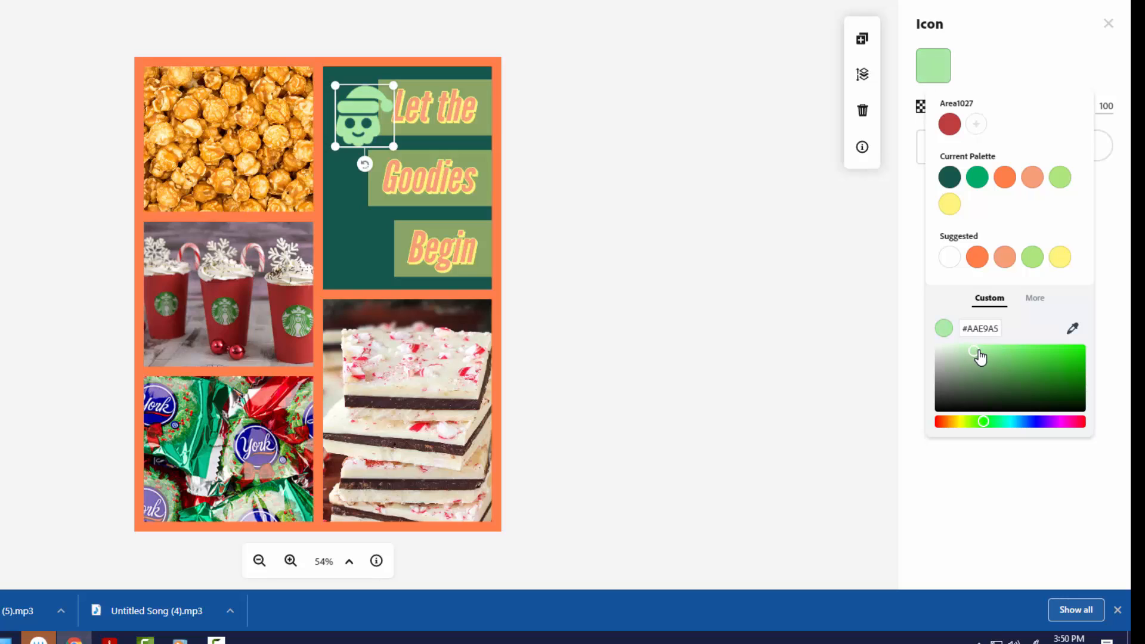
{"action": "left_click", "coordinate": [962, 422]}
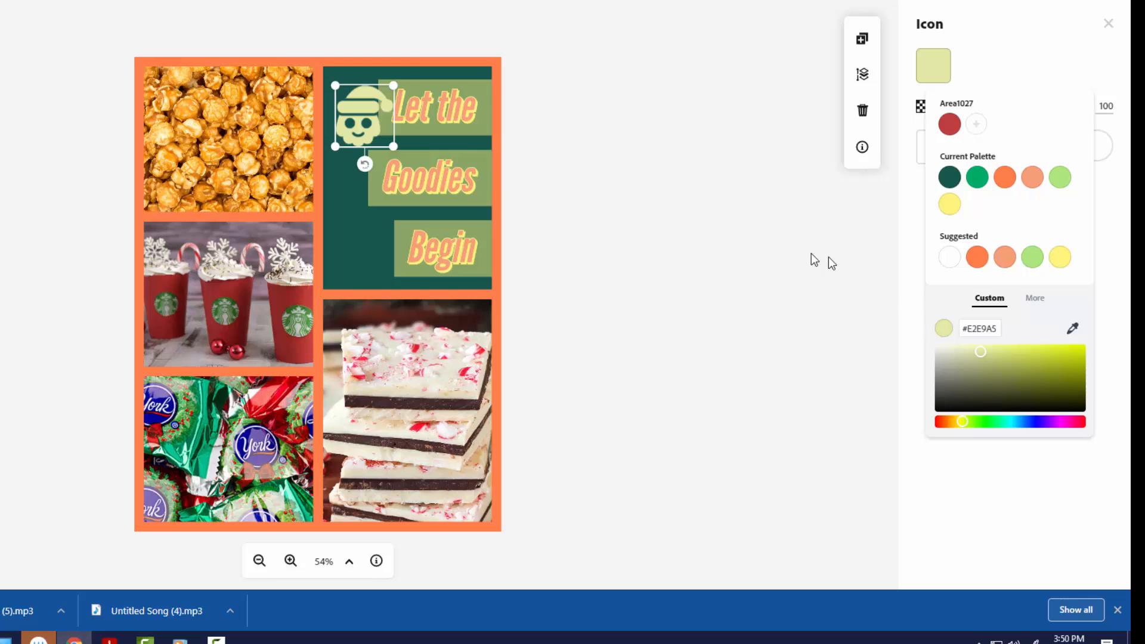
Shrink the Santa icon further, nudge it into the gap beside "Let the" in the dark green cell, and deselect it.
{"action": "left_click_drag", "start_coordinate": [358, 112], "coordinate": [352, 94]}
{"action": "left_click_drag", "start_coordinate": [380, 133], "coordinate": [342, 104]}
{"action": "key", "text": "Down"}
{"action": "key", "text": "Down"}
{"action": "key", "text": "Down"}
{"action": "key", "text": "Down"}
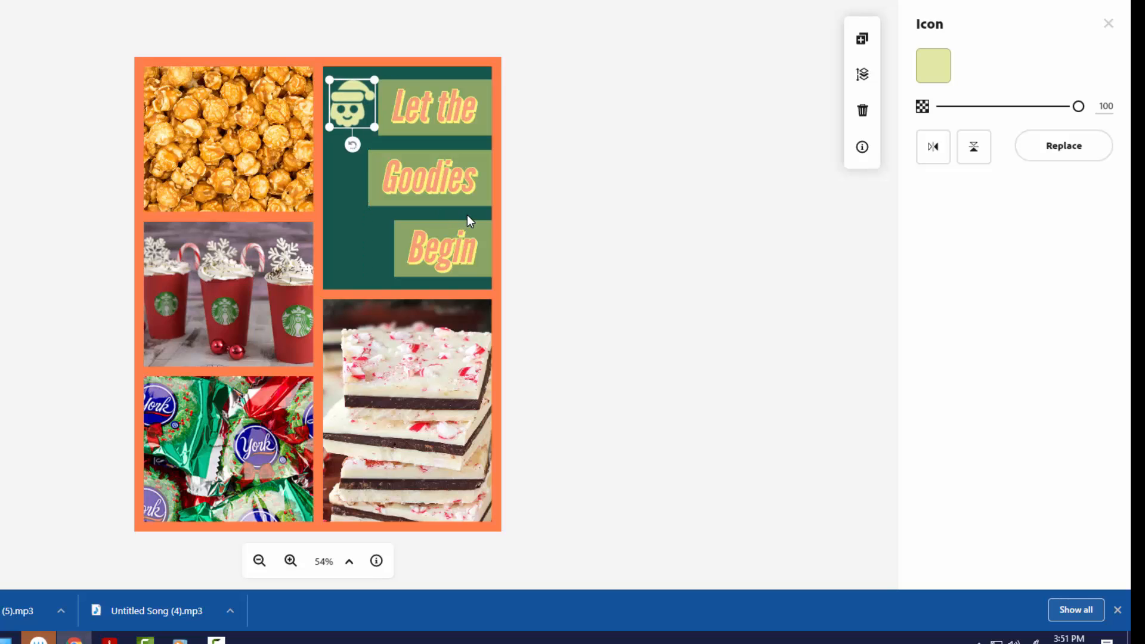
{"action": "key", "text": "Left"}
{"action": "key", "text": "Left"}
{"action": "left_click", "coordinate": [617, 234]}
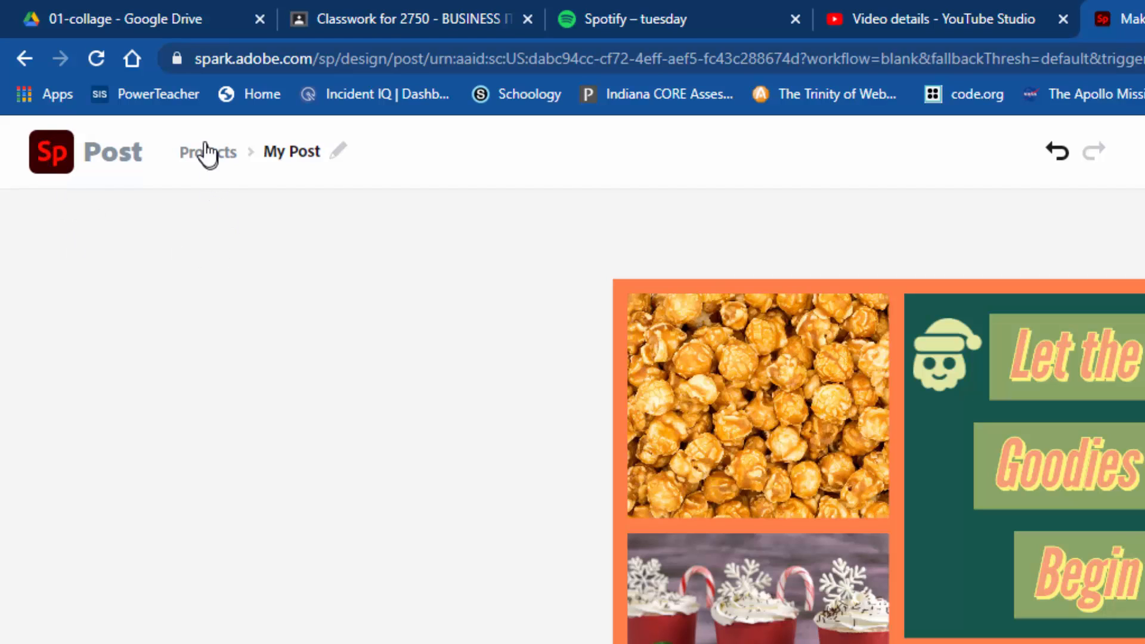
Rename the post "goodies 3" and download it as a PNG.
{"action": "left_click", "coordinate": [290, 154]}
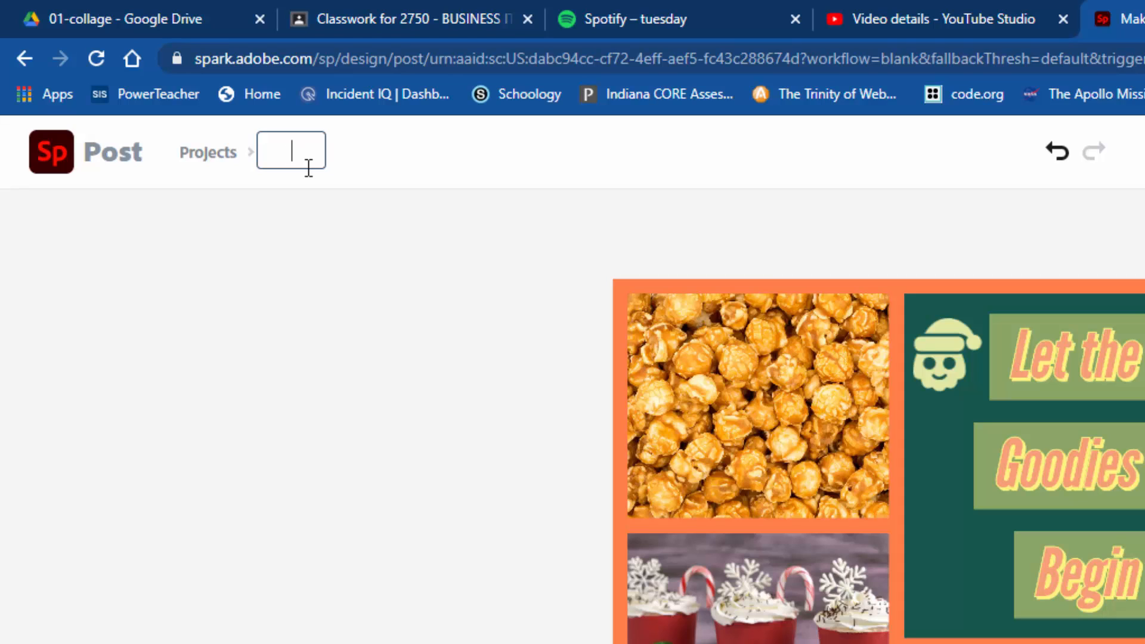
{"action": "type", "text": "goodies 3"}
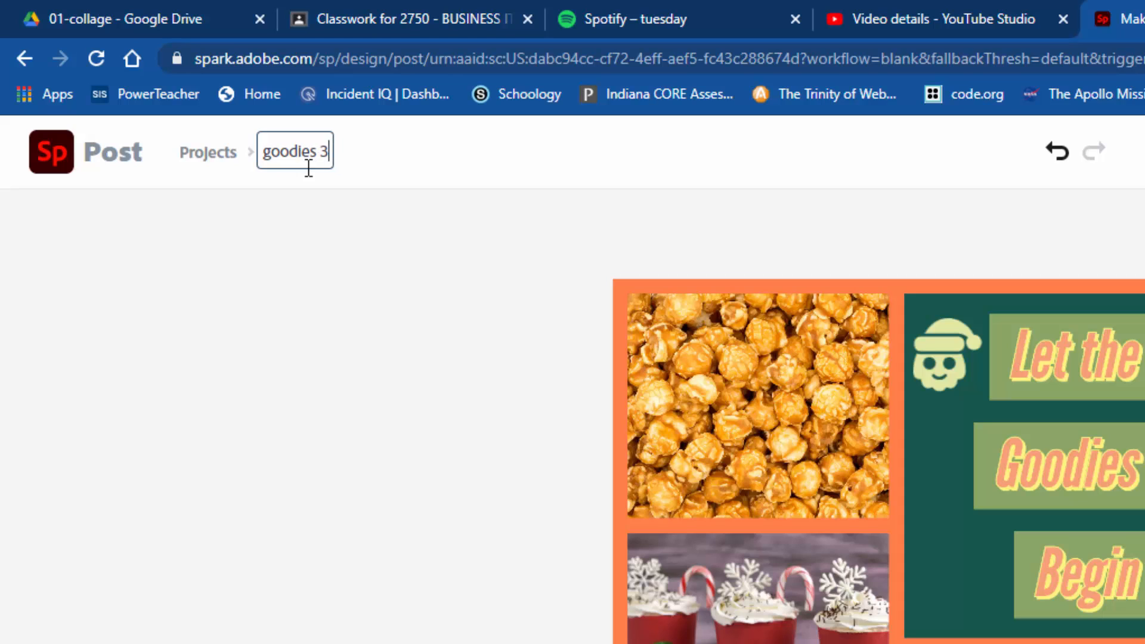
{"action": "key", "text": "Return"}
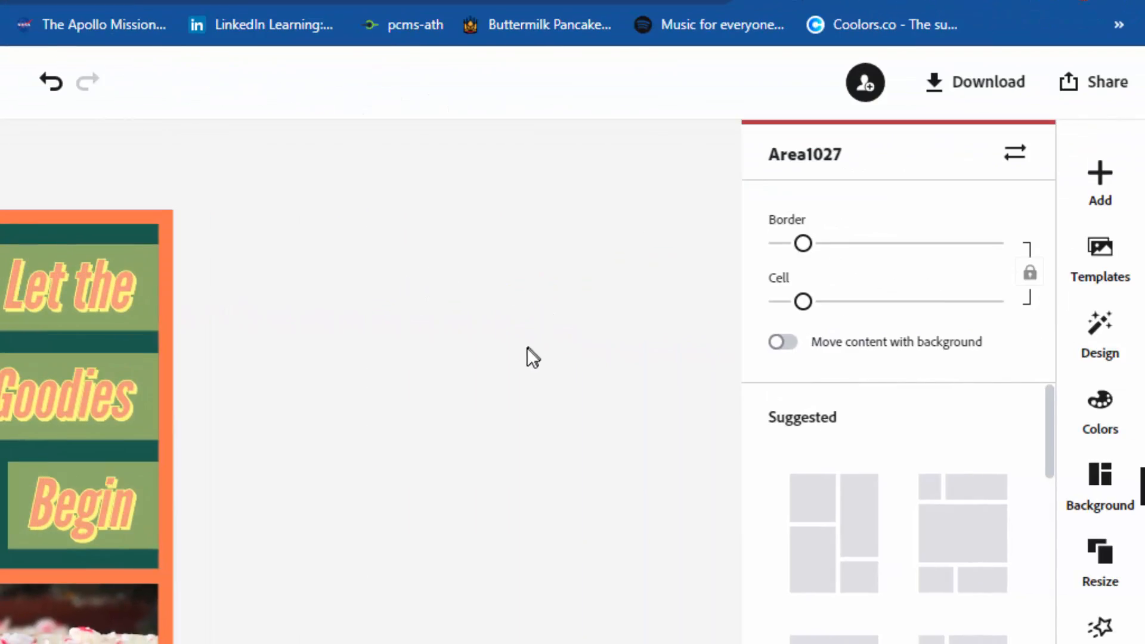
{"action": "left_click", "coordinate": [996, 89]}
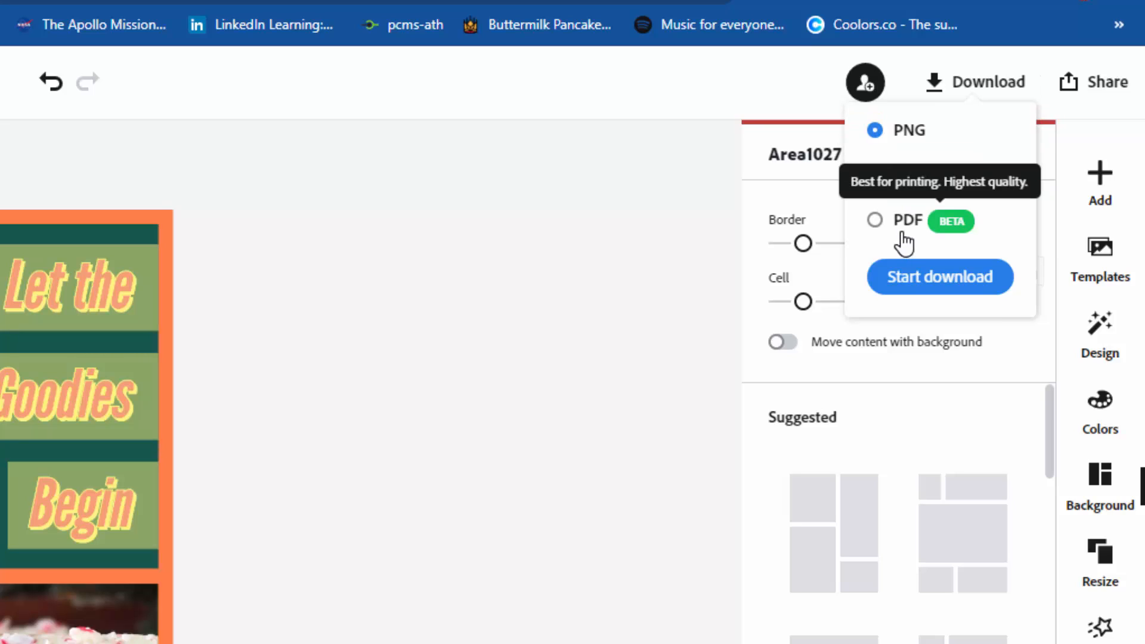
{"action": "left_click", "coordinate": [921, 280]}
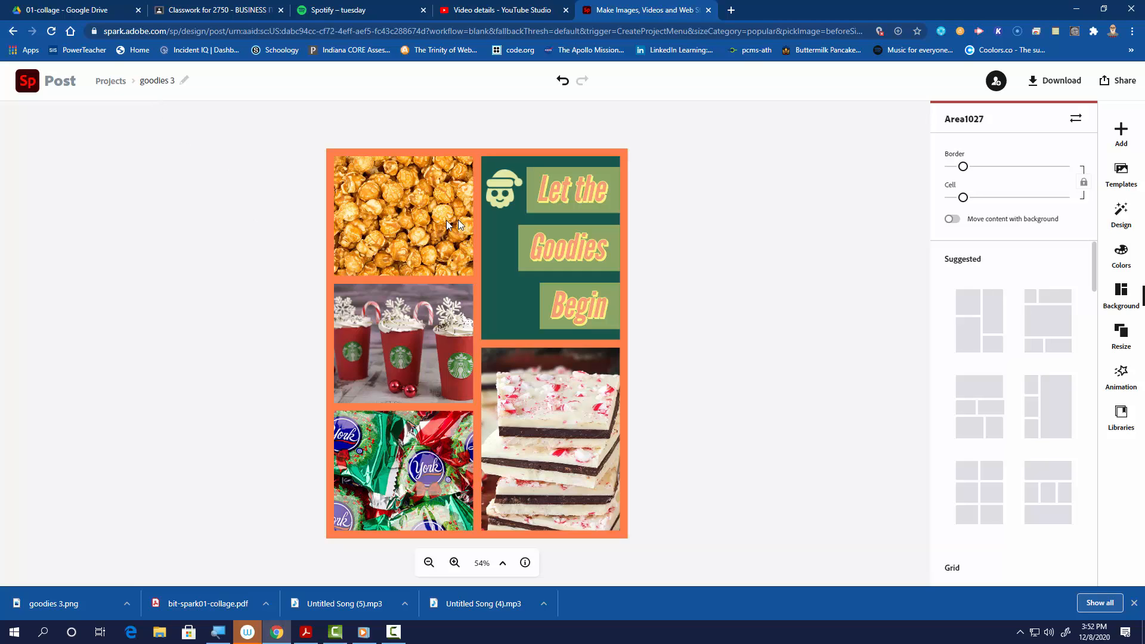
Switch to Google Classroom and expand the "Wednesday: Adobe Spark - Collage" assignment under Quarter 2 Week 8.
{"action": "left_click", "coordinate": [229, 11]}
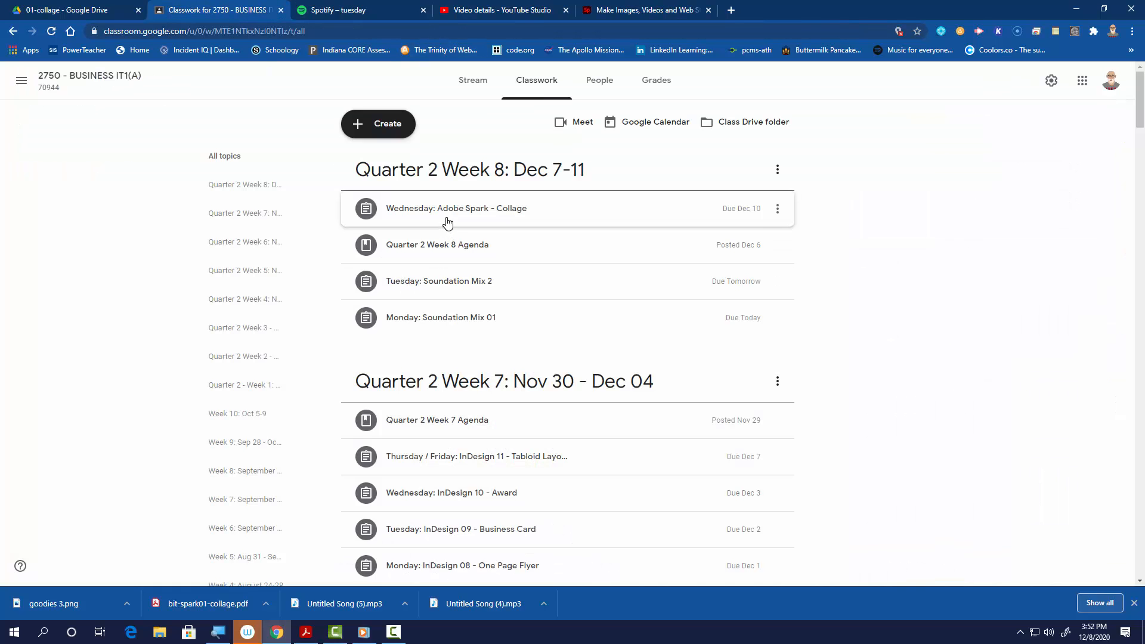
{"action": "left_click_drag", "start_coordinate": [407, 215], "coordinate": [422, 238]}
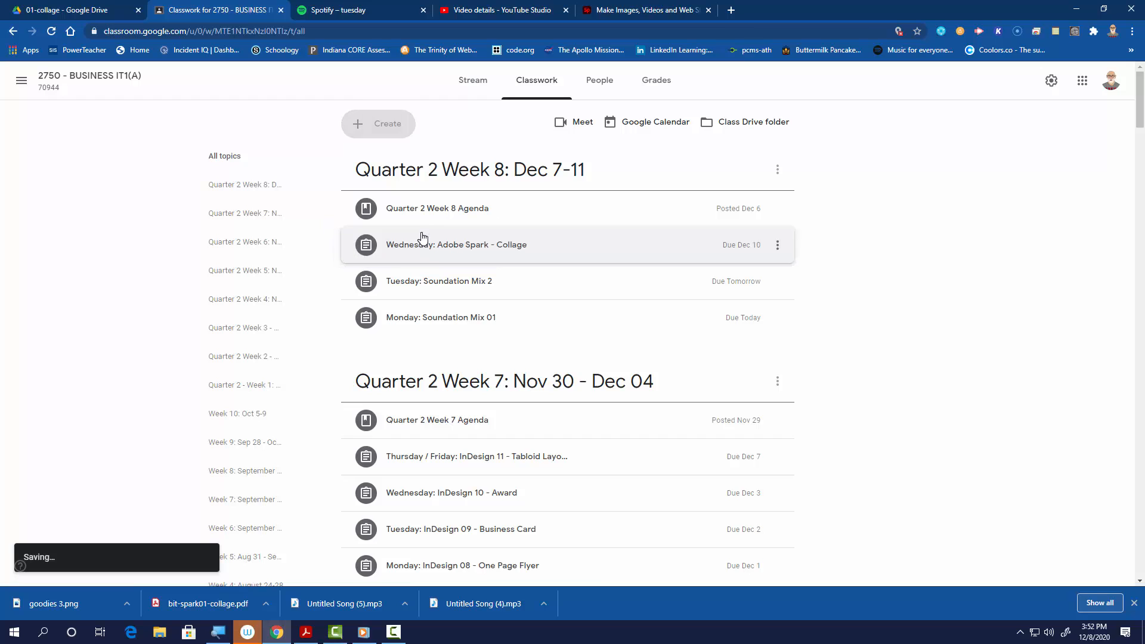
{"action": "left_click", "coordinate": [423, 249]}
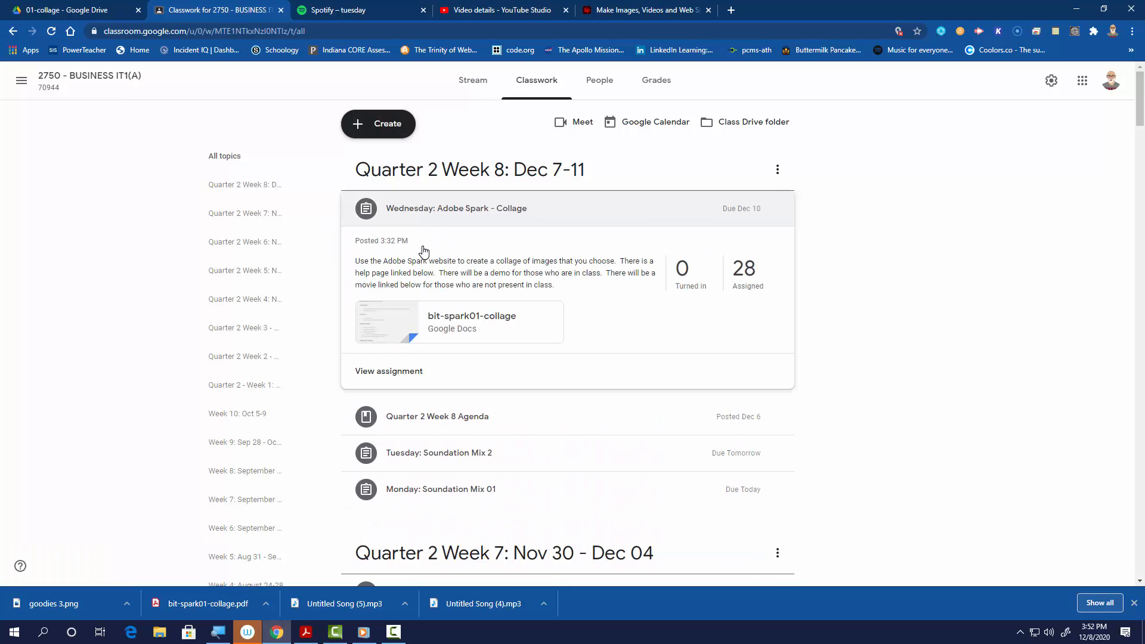